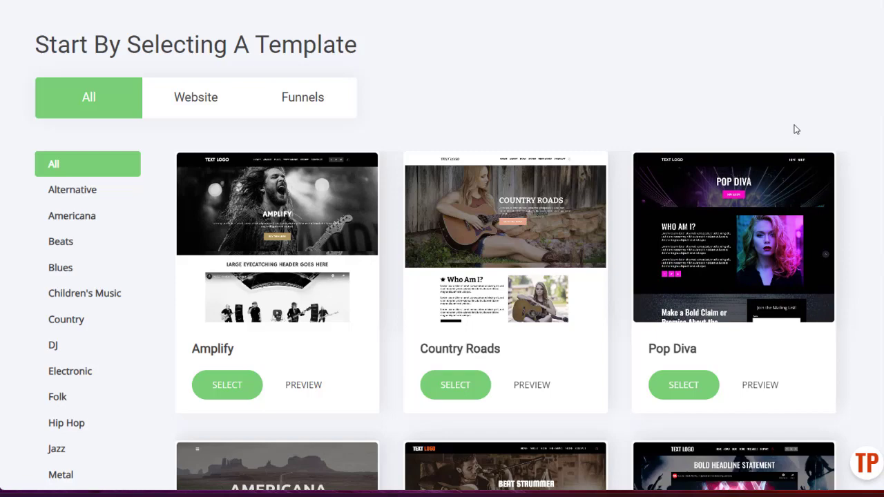
scroll(767, 197, down, 3)
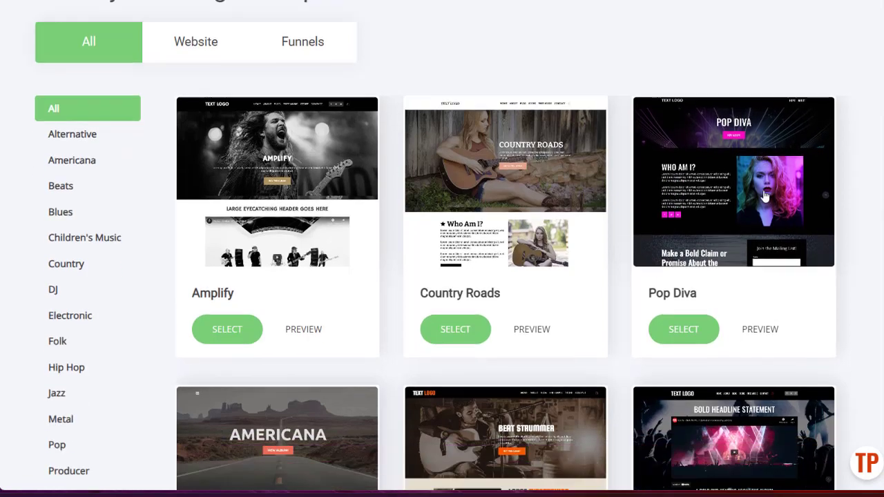
scroll(765, 197, down, 2)
scroll(766, 197, up, 5)
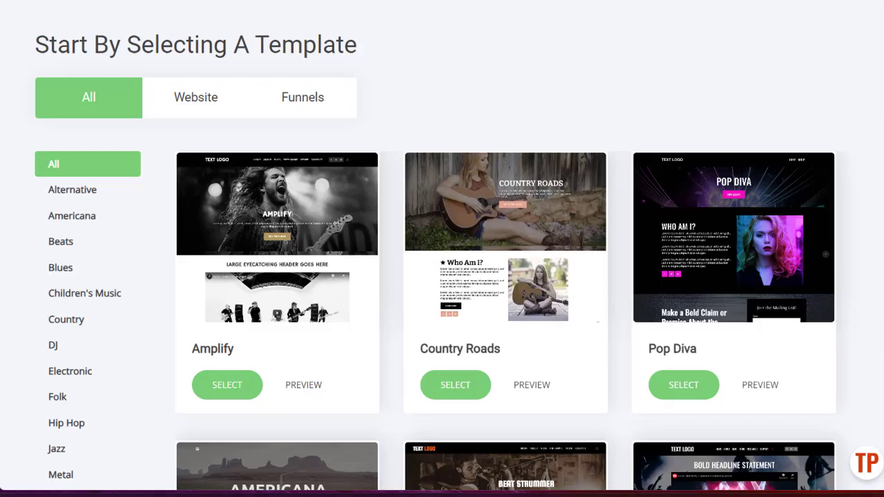
Open johnoszajca.com in a new browser tab.
key(ctrl+t)
text(https://johnoszajca.com/)
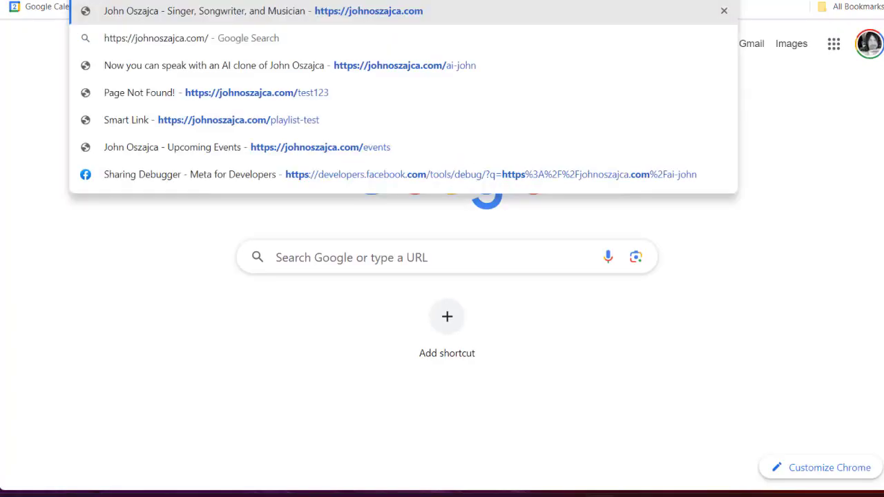
key(Return)
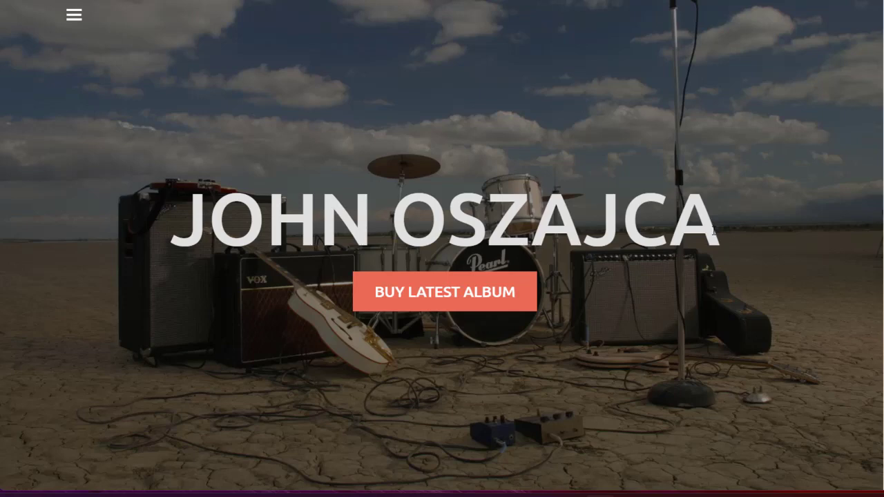
Inspect the homepage's hero section in the browser's developer tools and activate element picking.
right_click(683, 227)
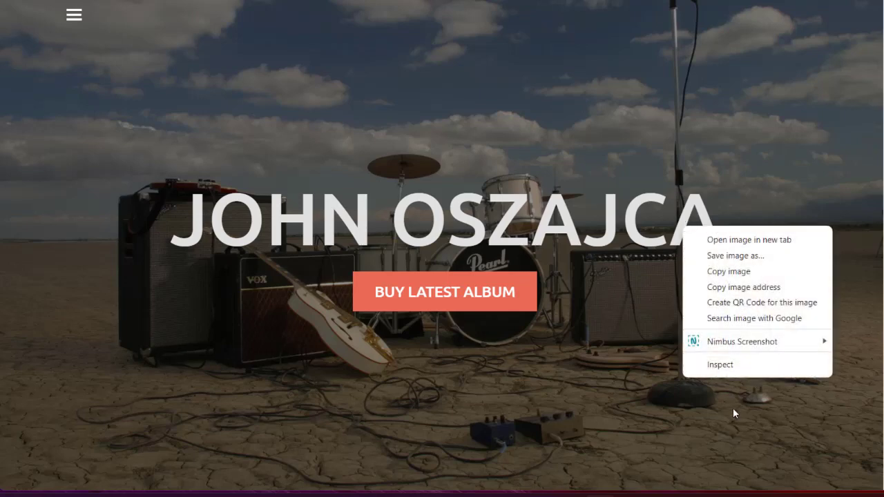
click(710, 364)
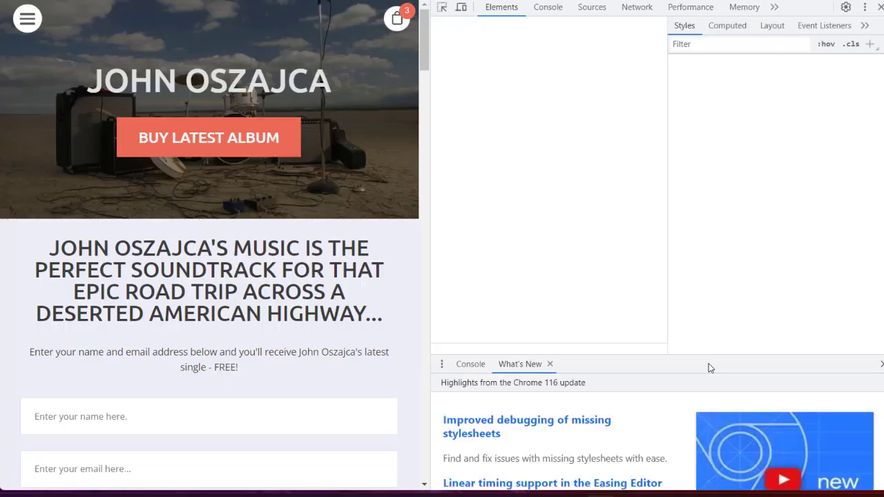
click(442, 6)
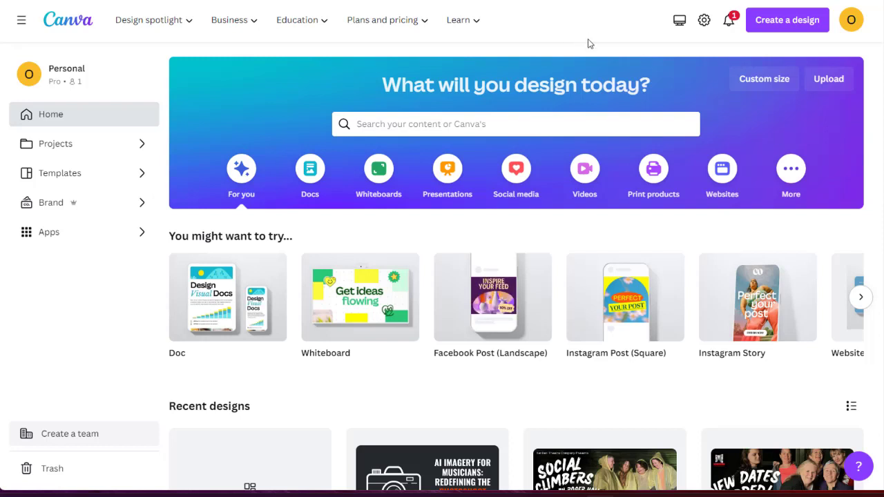
Switch to Canva, search its templates for "hip hop" and look through the designs.
click(580, 124)
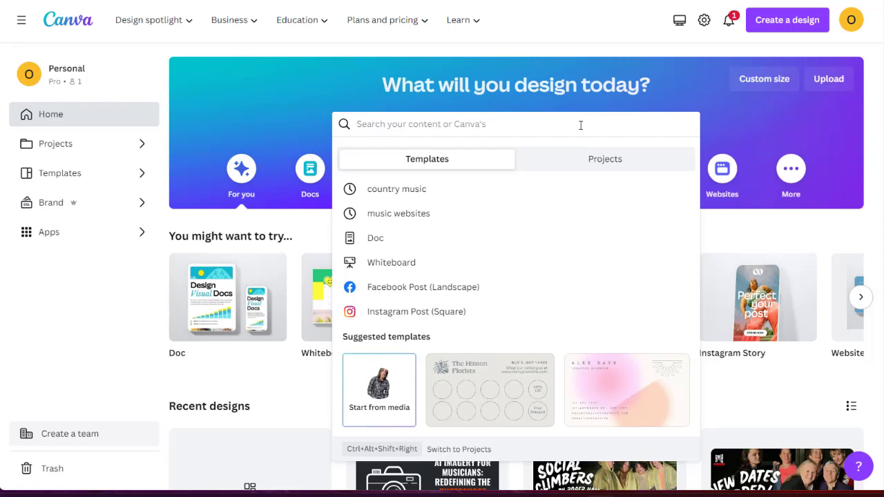
text(hip)
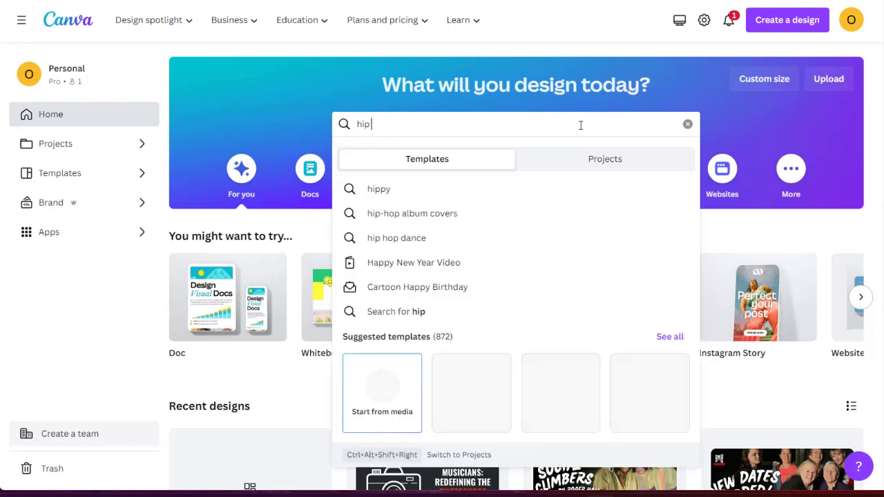
text( hop)
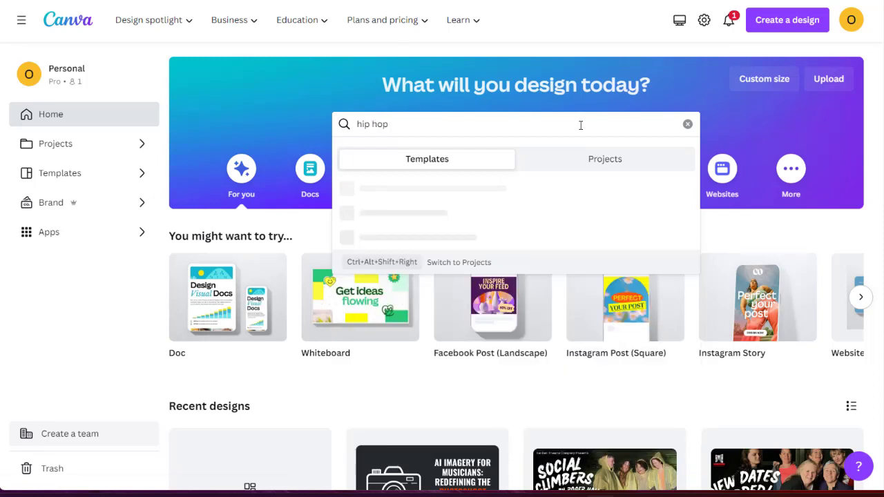
key(Return)
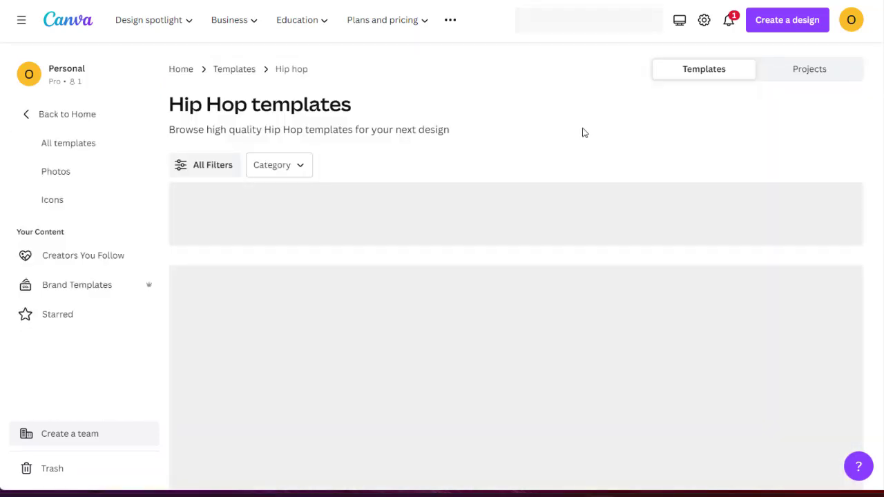
scroll(582, 132, down, 2)
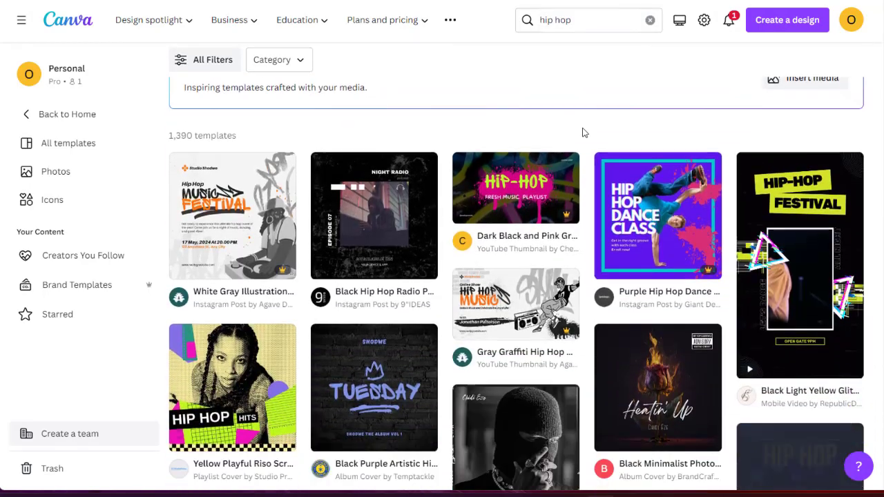
scroll(608, 207, down, 1)
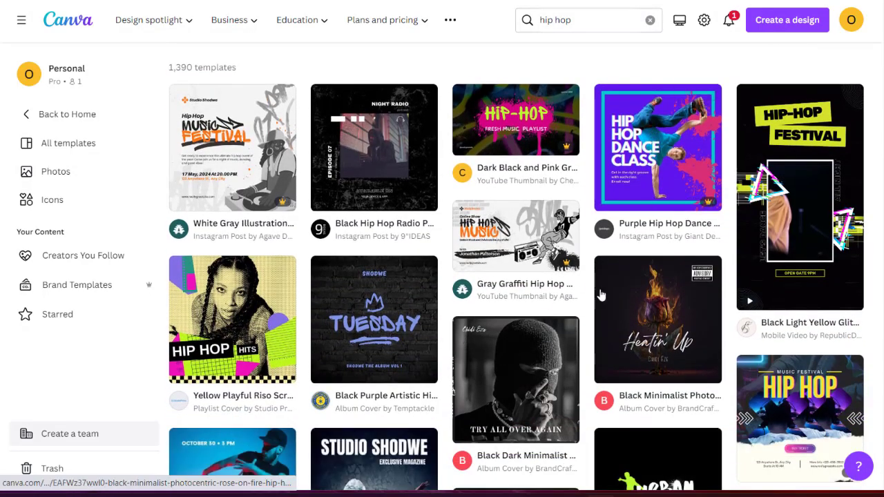
scroll(601, 295, down, 3)
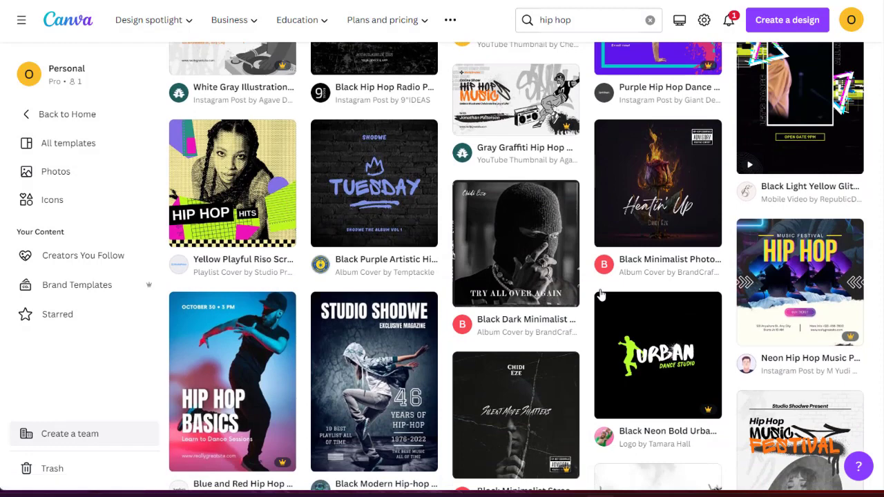
scroll(601, 295, down, 1)
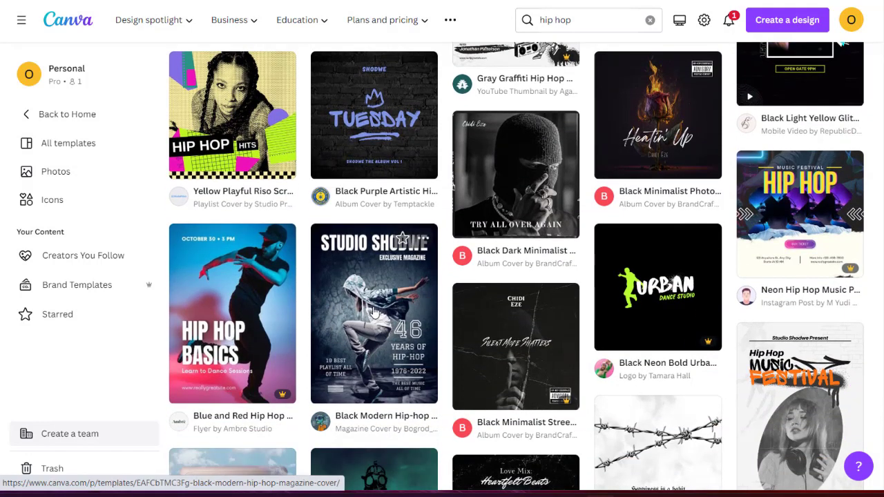
scroll(407, 309, down, 5)
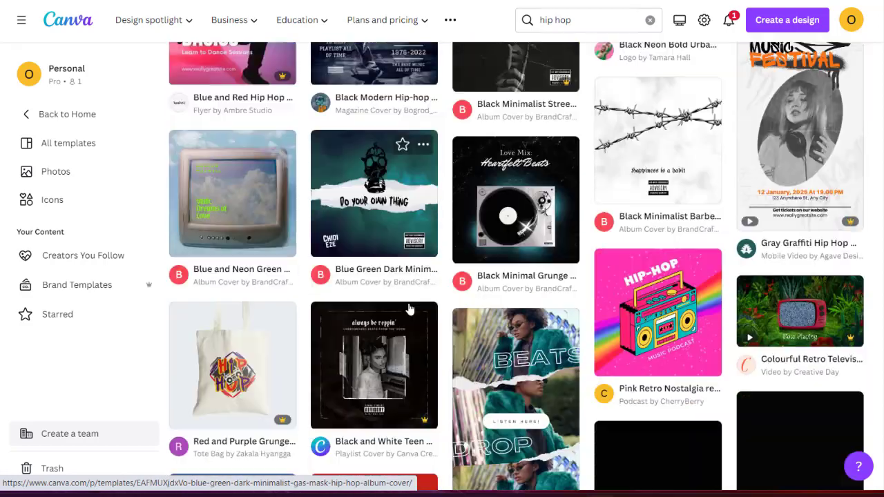
scroll(410, 309, up, 6)
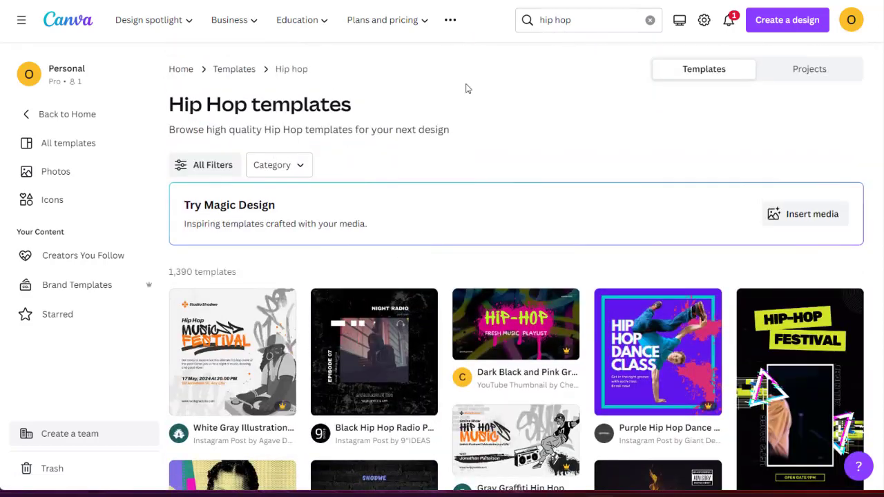
Search the Canva templates for "country music" instead.
click(584, 20)
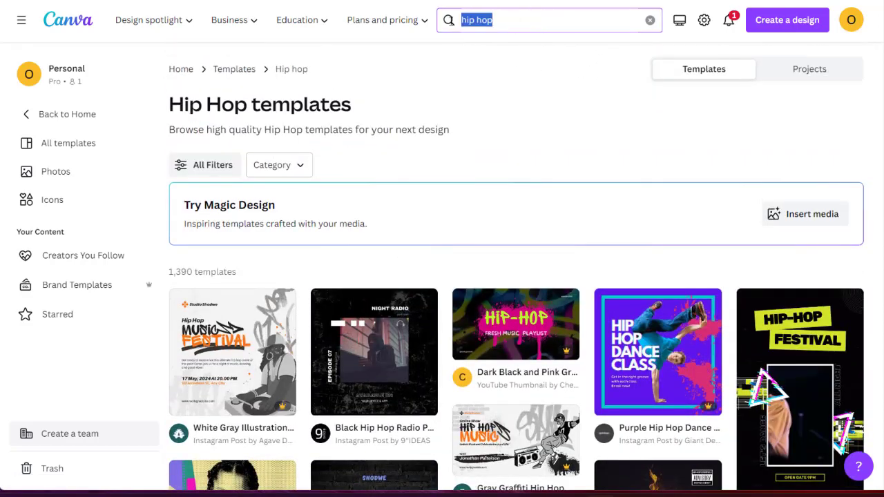
text(country mus)
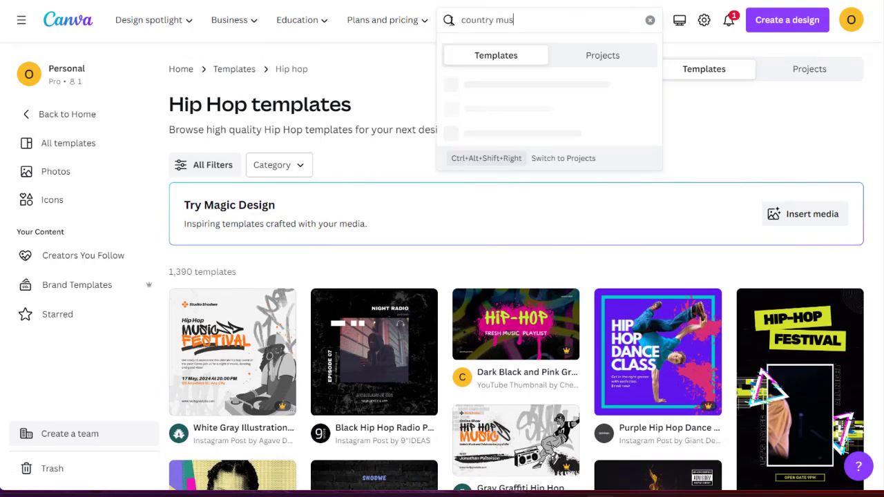
text(ic)
key(Return)
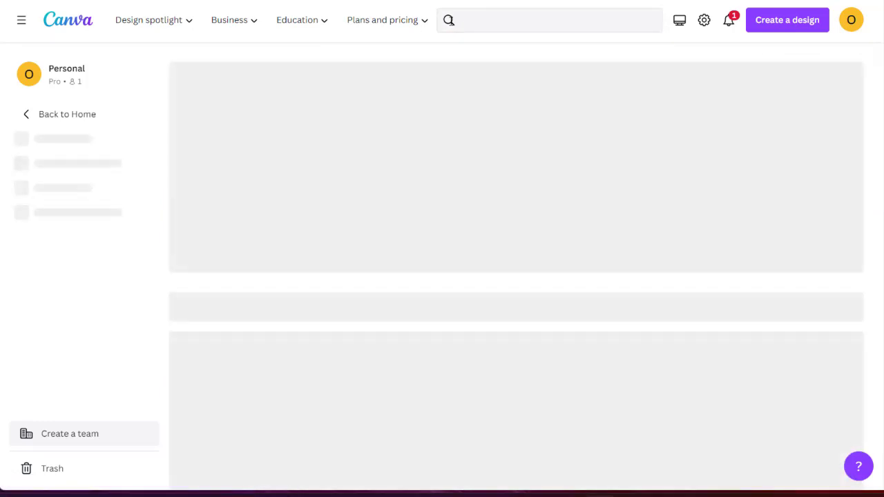
Start a customizable design from the Creative Music Jazz Festival Instagram Post template.
scroll(494, 173, down, 5)
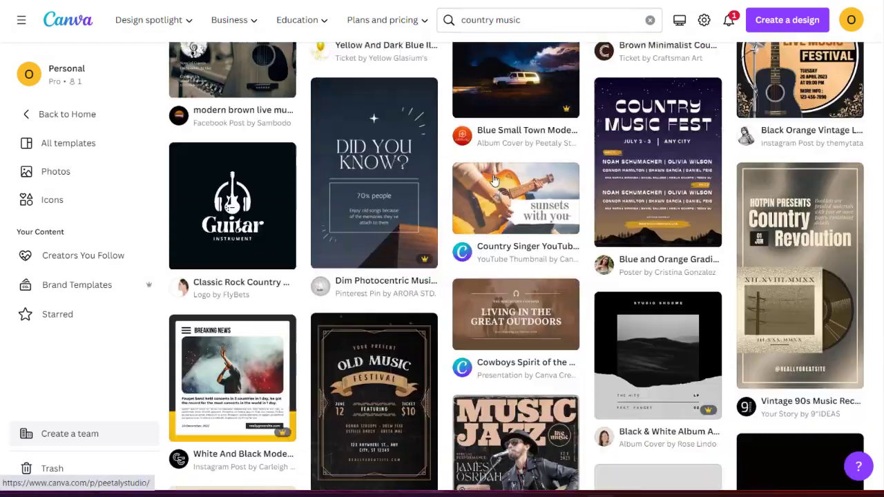
scroll(493, 179, down, 3)
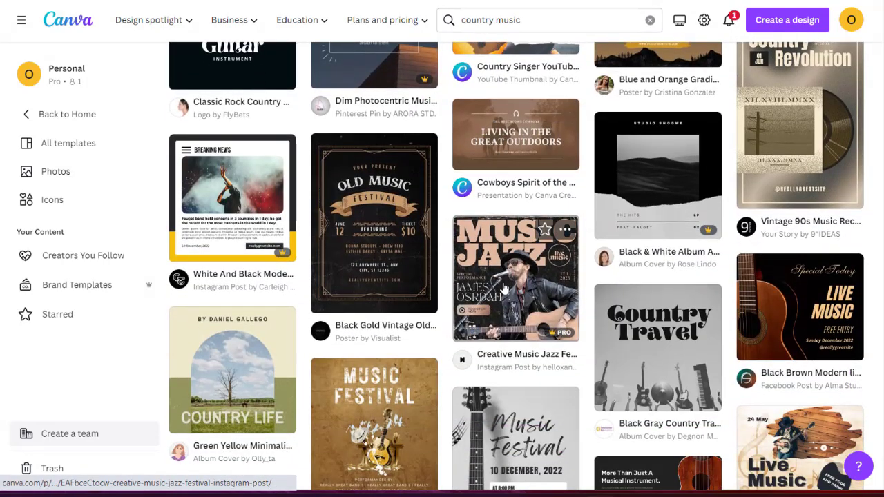
scroll(504, 289, up, 1)
click(505, 288)
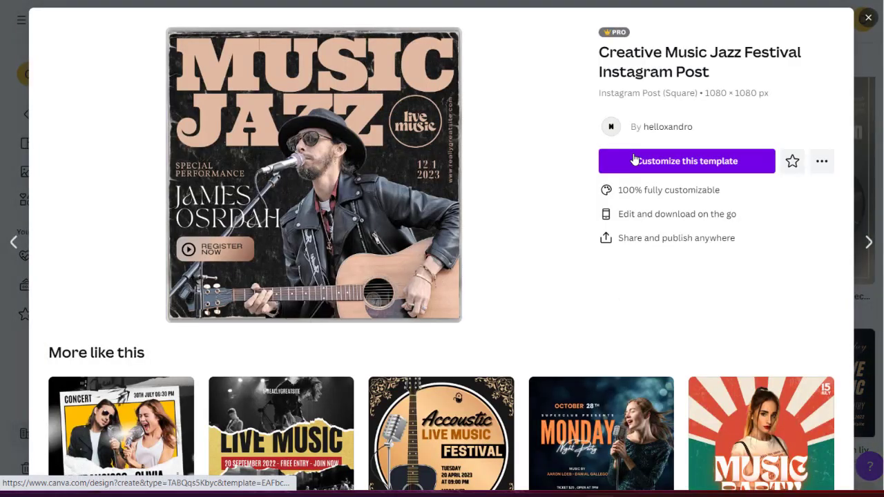
click(652, 168)
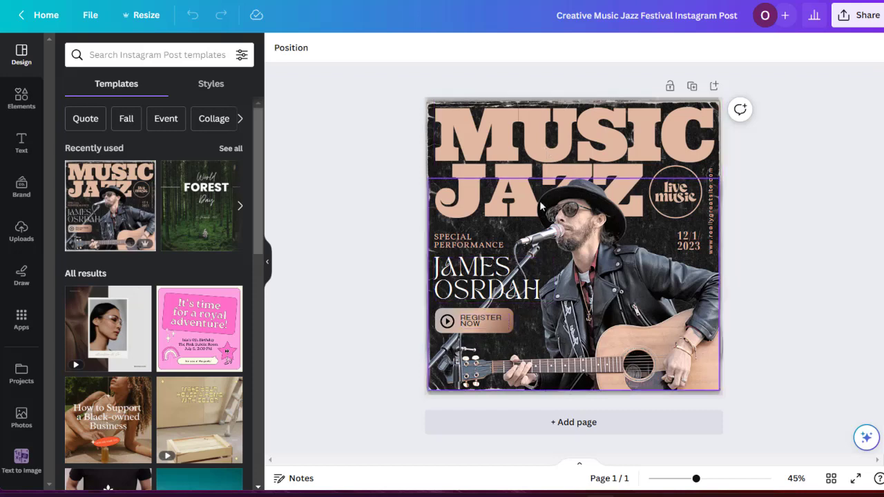
Check the text color code of the MUSIC headline in the design, leaving the color picker and selection again.
click(538, 150)
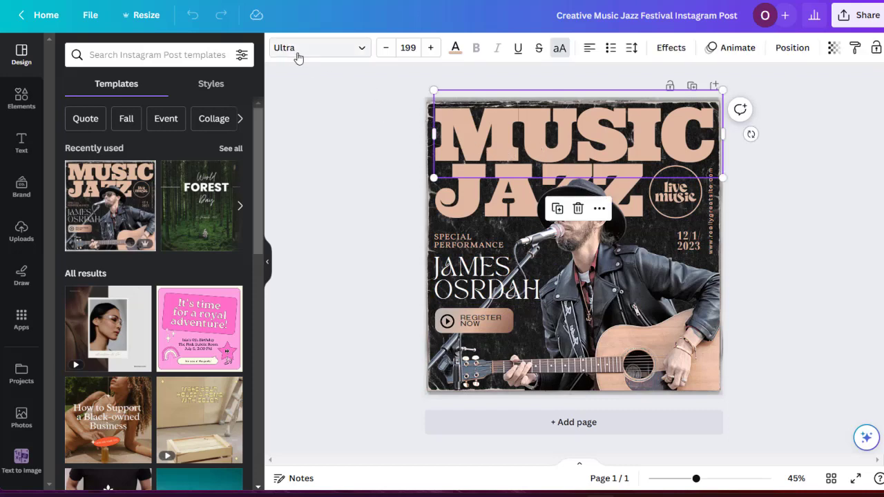
click(455, 48)
click(236, 123)
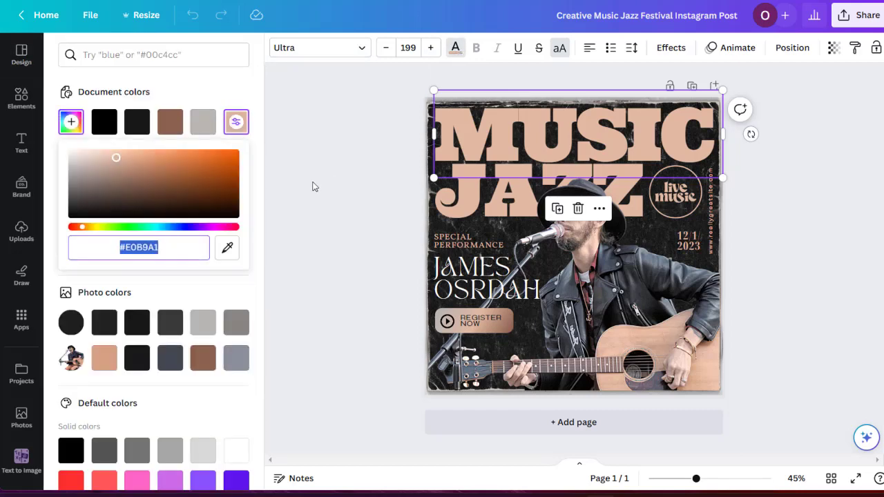
key(Escape)
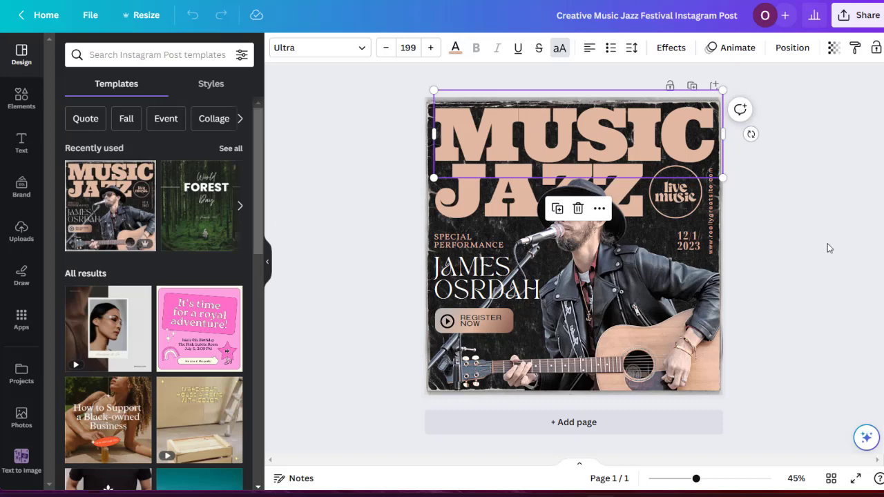
click(816, 250)
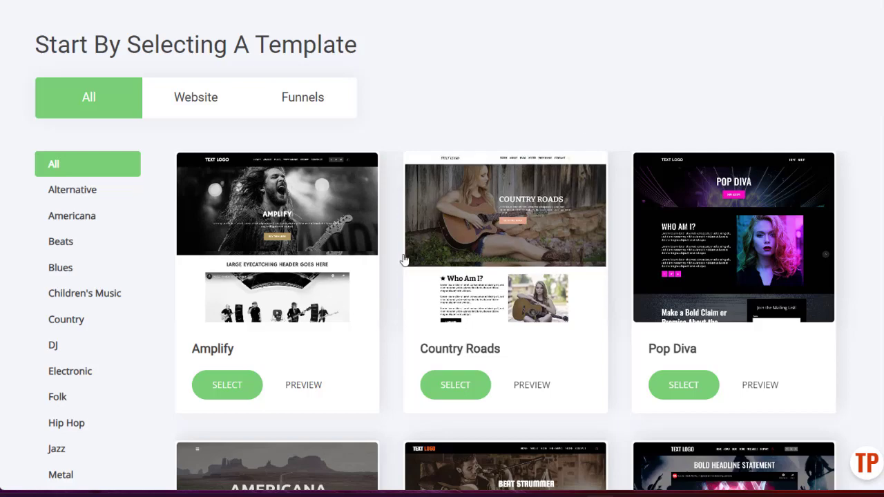
Switch to the TunePipe template gallery and create a new site titled "Test" from the Amplify template.
scroll(404, 259, down, 9)
scroll(404, 259, down, 5)
scroll(403, 259, up, 7)
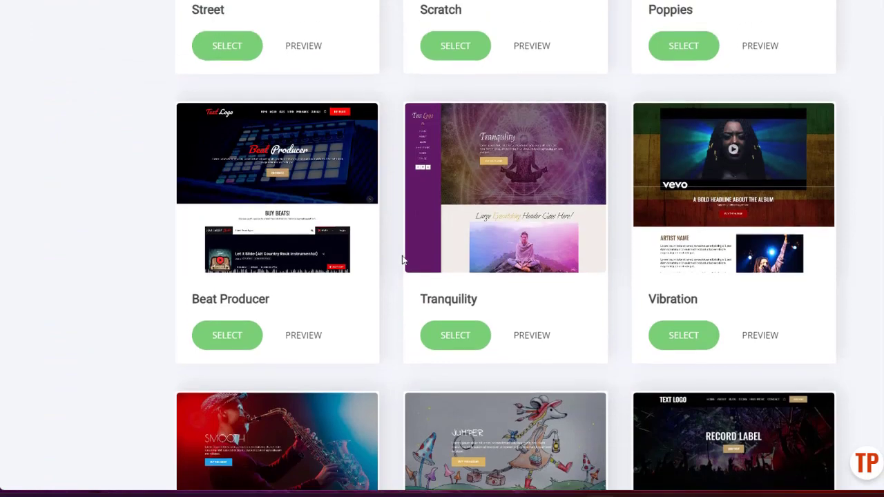
scroll(403, 259, up, 6)
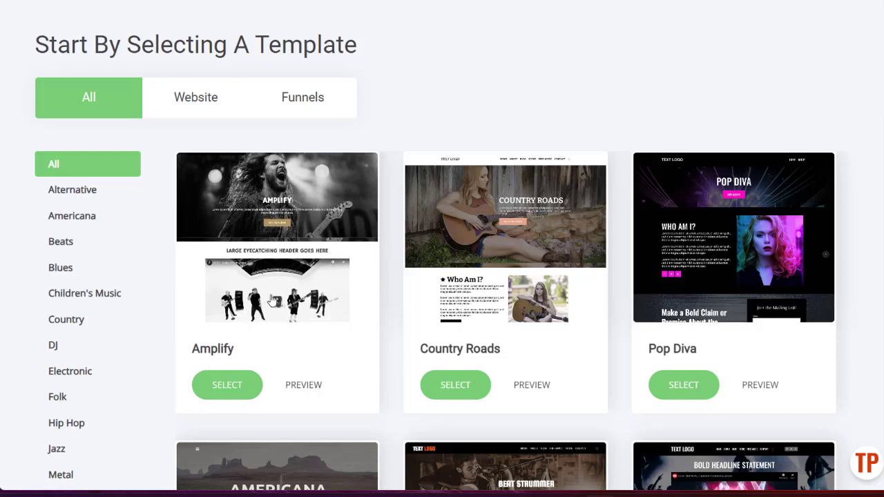
click(230, 387)
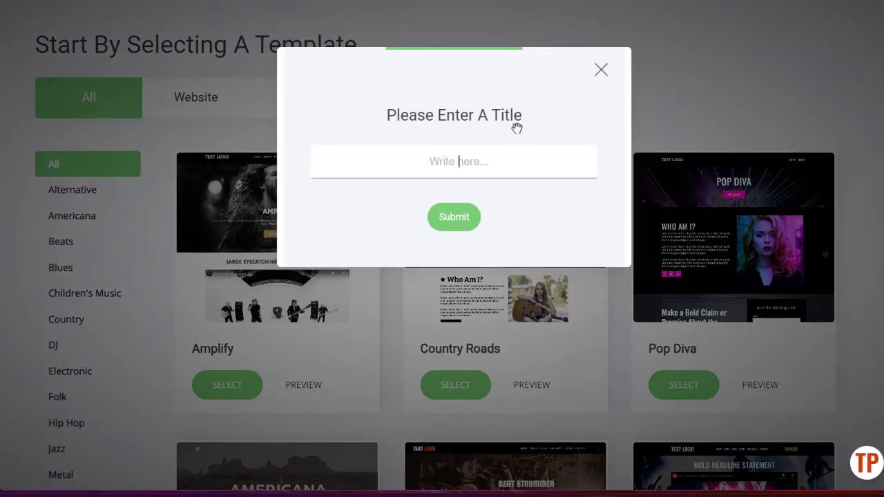
text(Test)
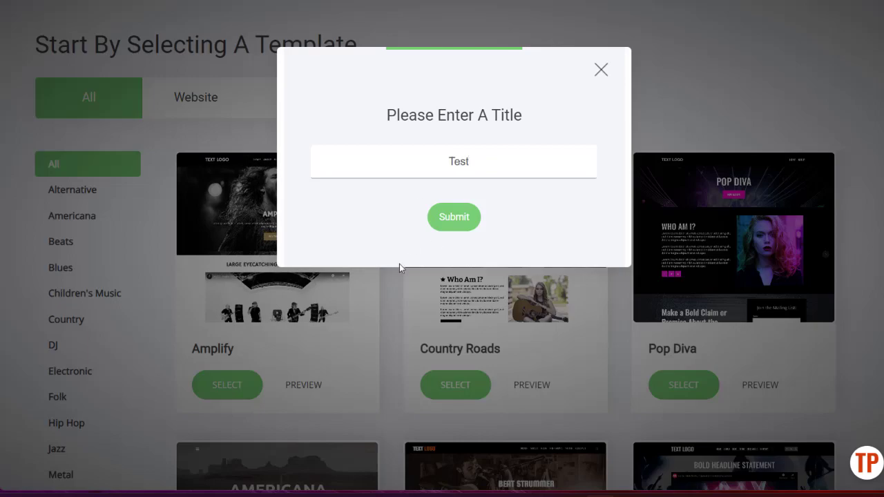
click(457, 221)
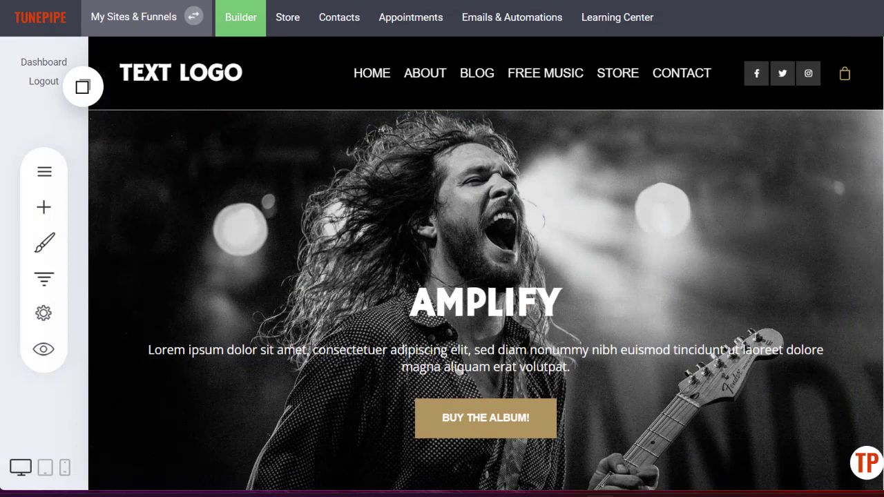
Try to add another font to the website's global font list, dismissing the notice and leaving the styling settings.
scroll(485, 264, down, 7)
scroll(486, 264, up, 7)
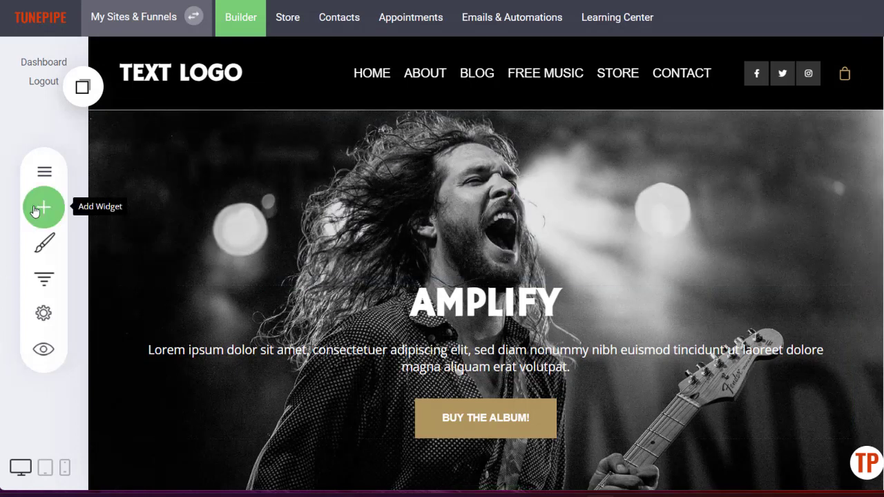
click(43, 243)
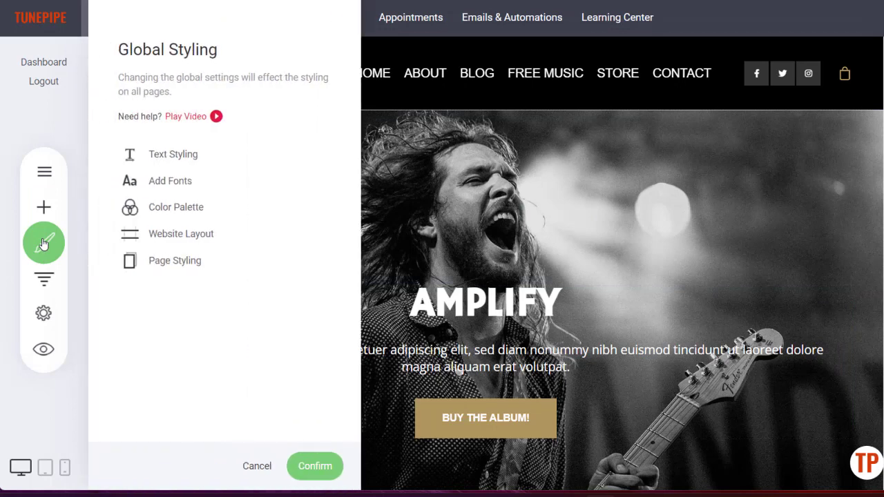
click(165, 182)
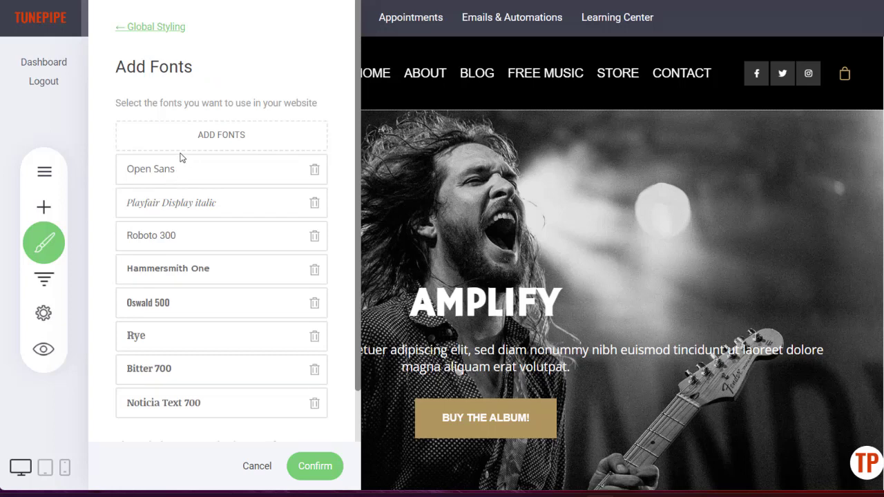
click(263, 138)
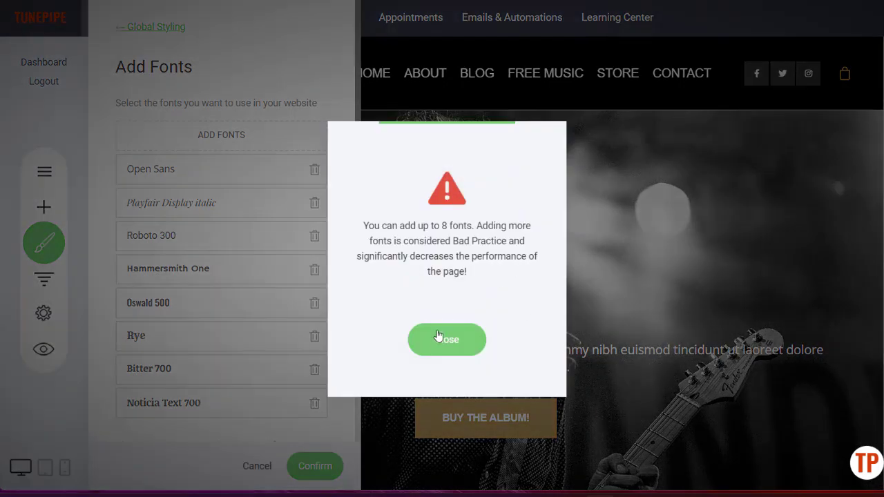
click(438, 336)
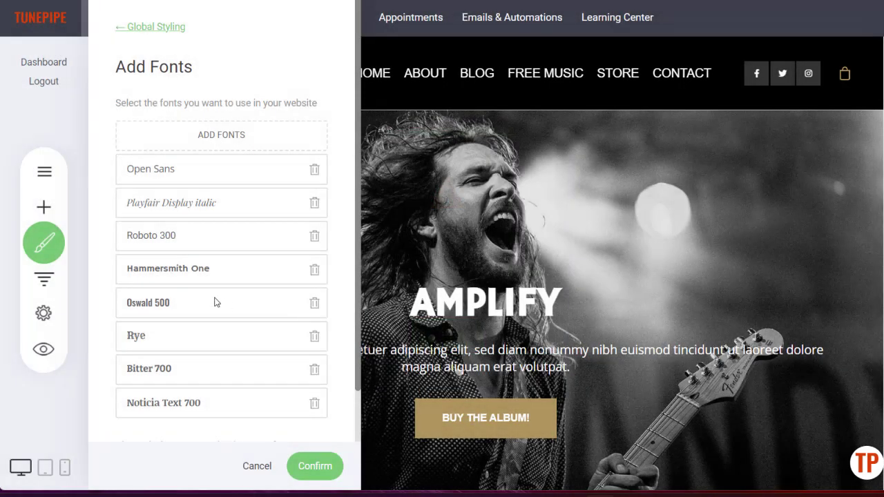
click(557, 260)
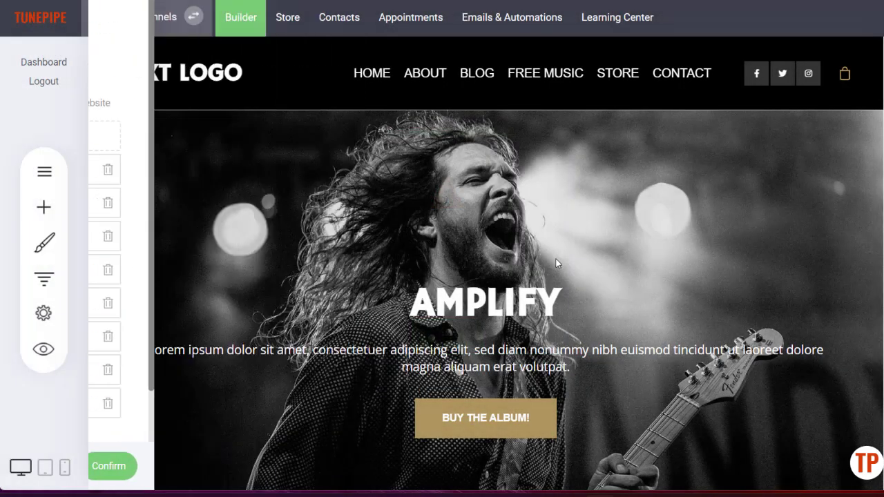
Check which fonts the AMPLIFY heading and the Lorem ipsum paragraph below it use.
click(481, 299)
click(481, 298)
drag(485, 304, 424, 304)
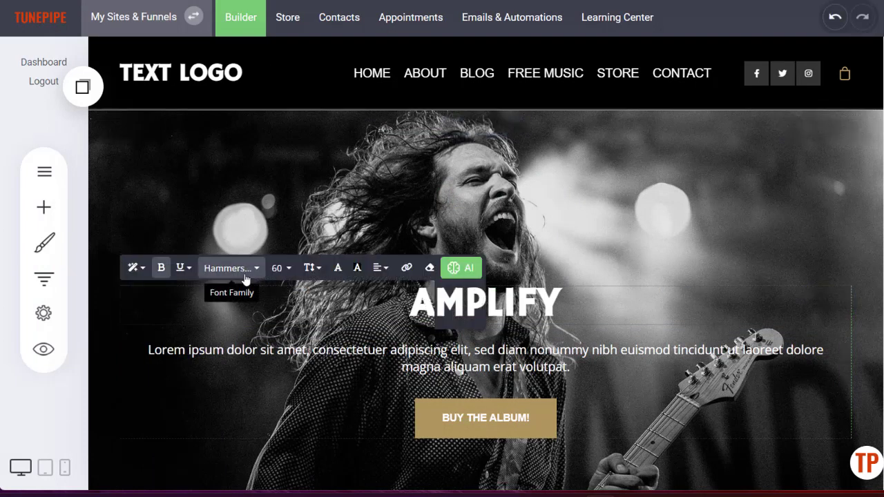
click(253, 351)
click(253, 351)
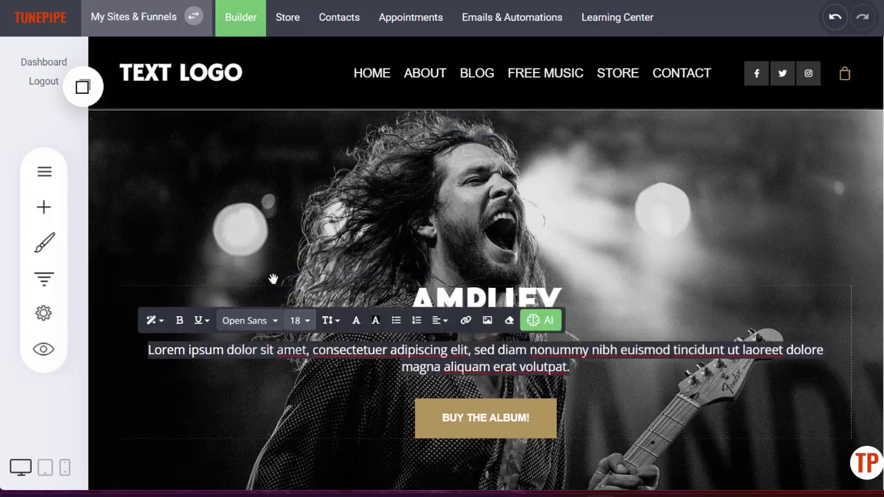
click(222, 172)
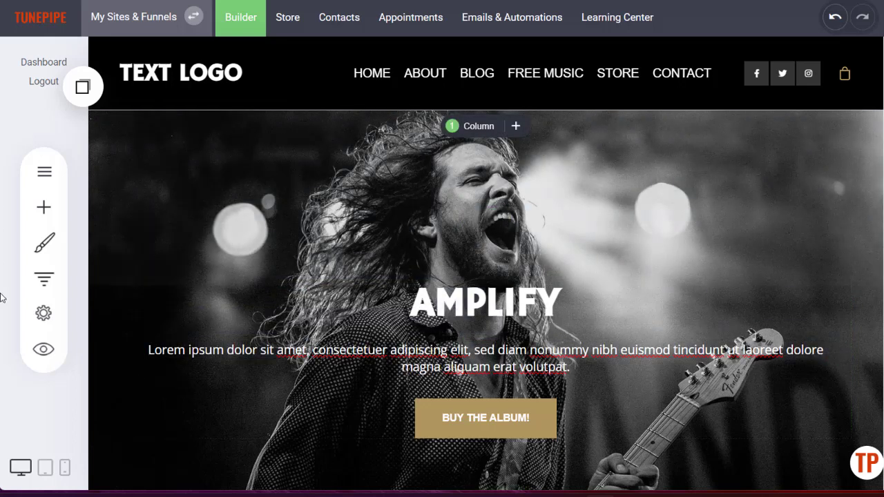
Remove the Bitter 700, Rye and Roboto 300 fonts from the website's global font list.
click(47, 250)
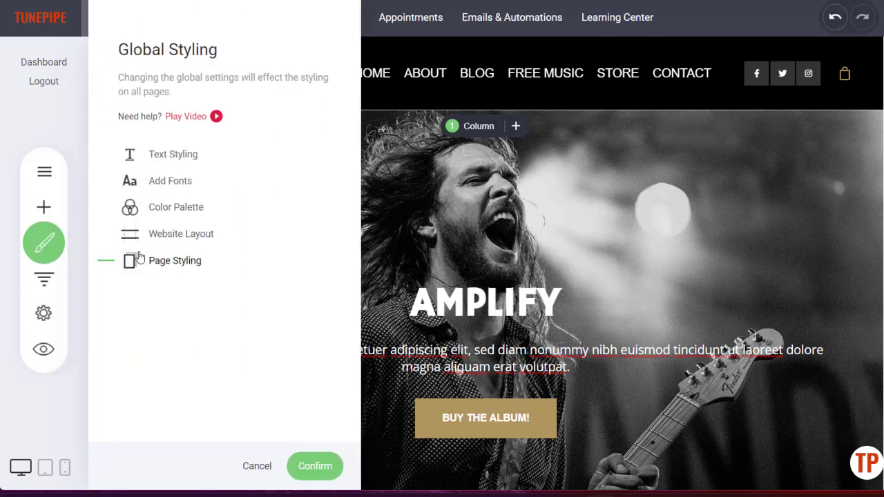
click(179, 156)
click(36, 245)
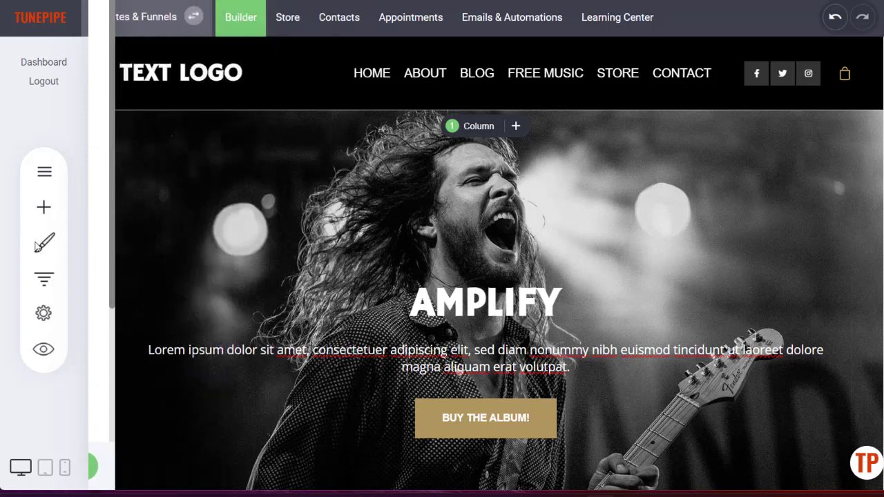
click(36, 244)
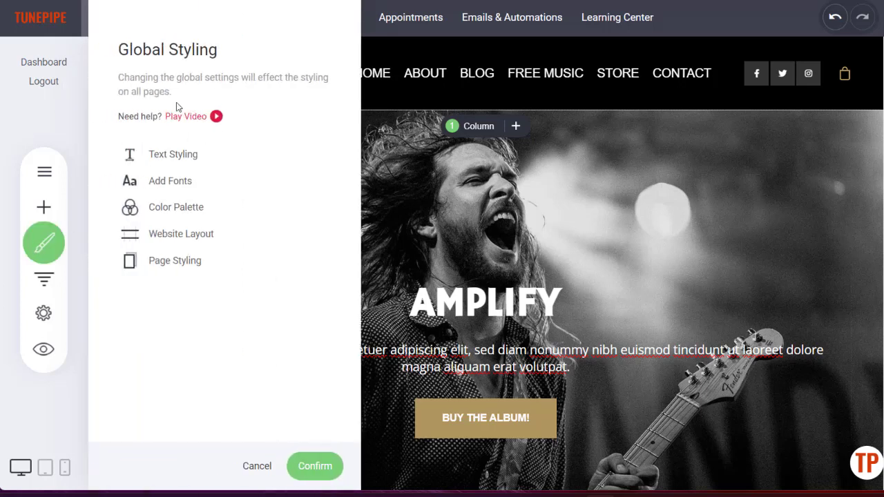
click(170, 184)
click(314, 371)
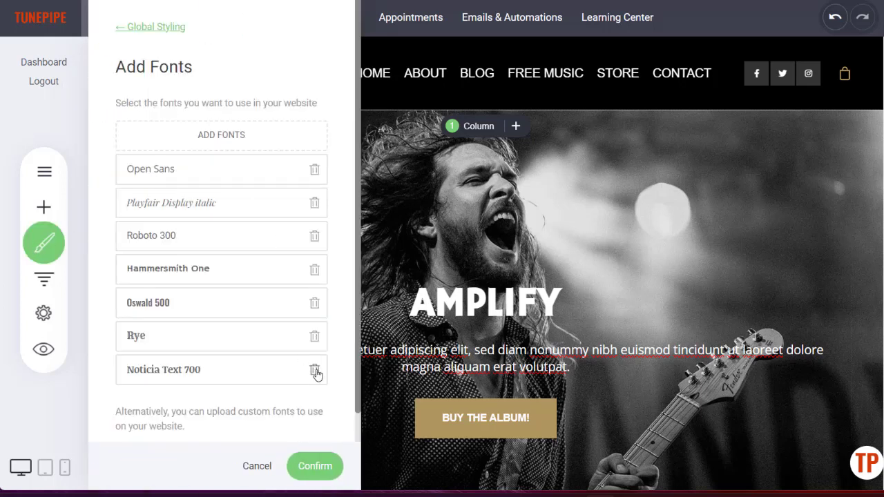
click(315, 337)
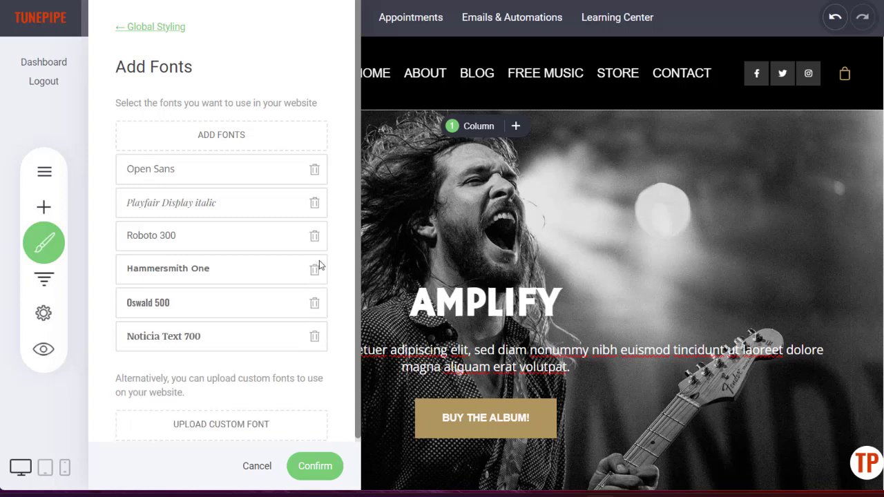
click(315, 235)
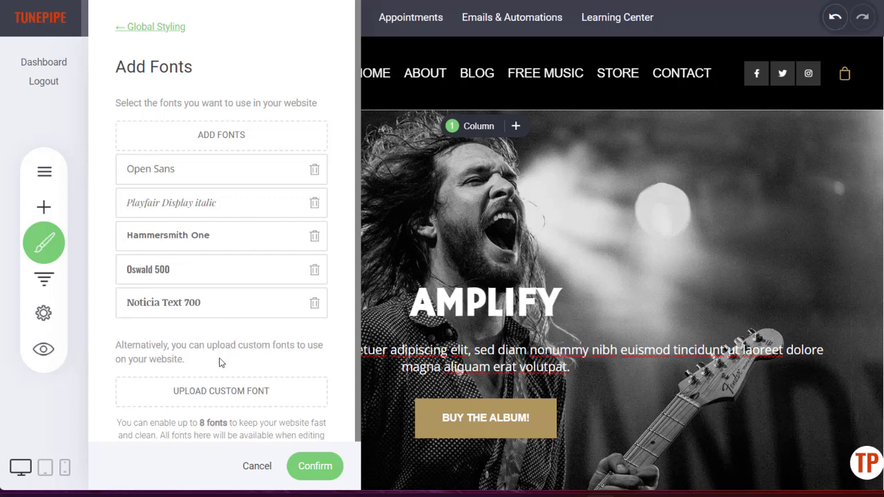
Check the MUSIC headline's font in the Canva design and add Ultra to the TunePipe website fonts.
scroll(226, 318, down, 1)
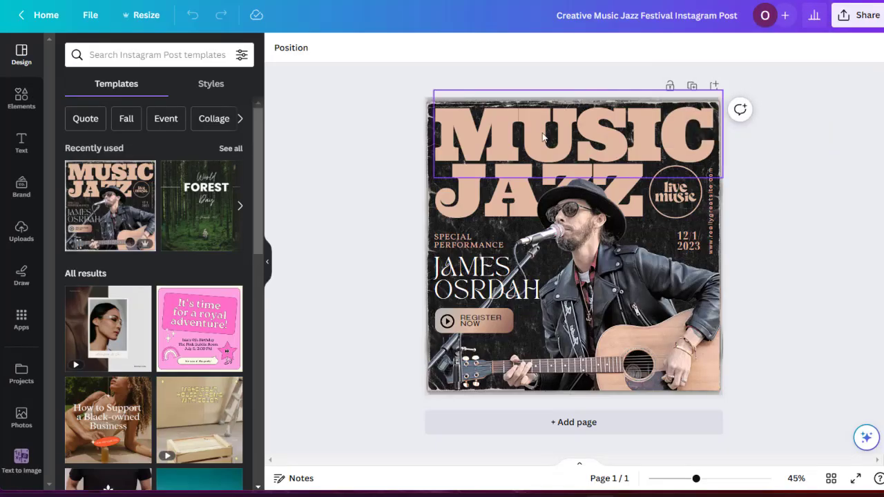
double_click(538, 147)
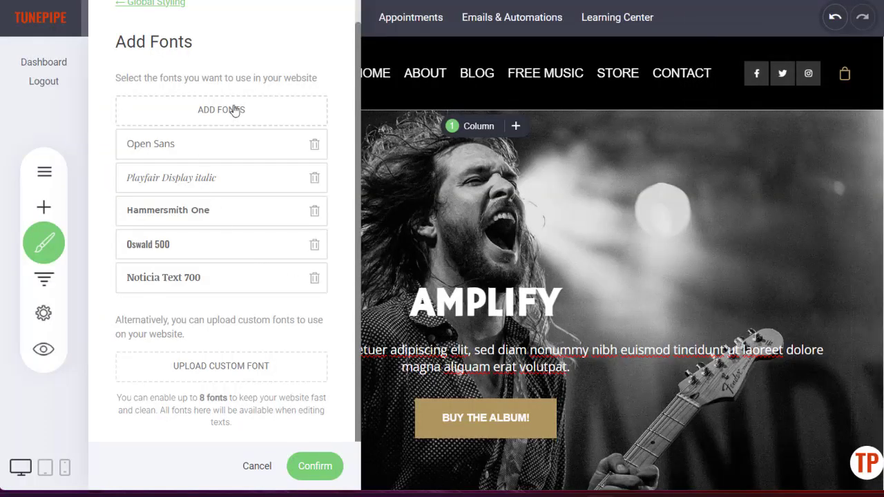
click(235, 110)
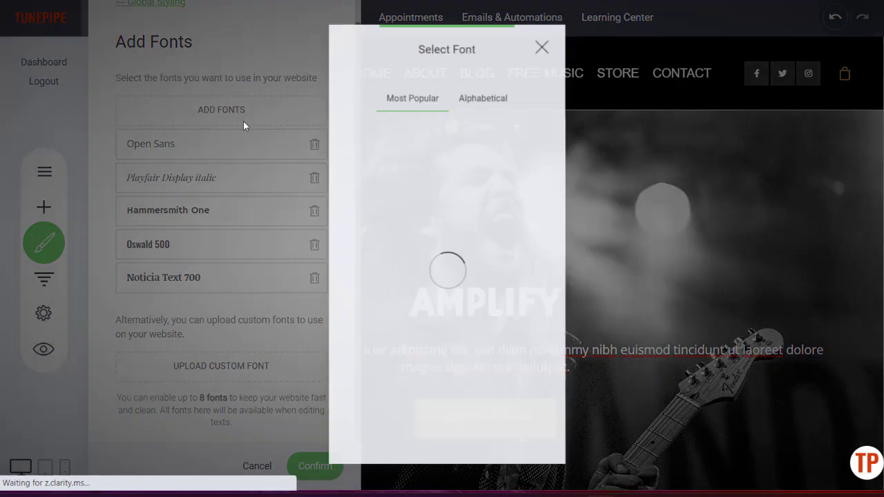
click(385, 135)
text(U)
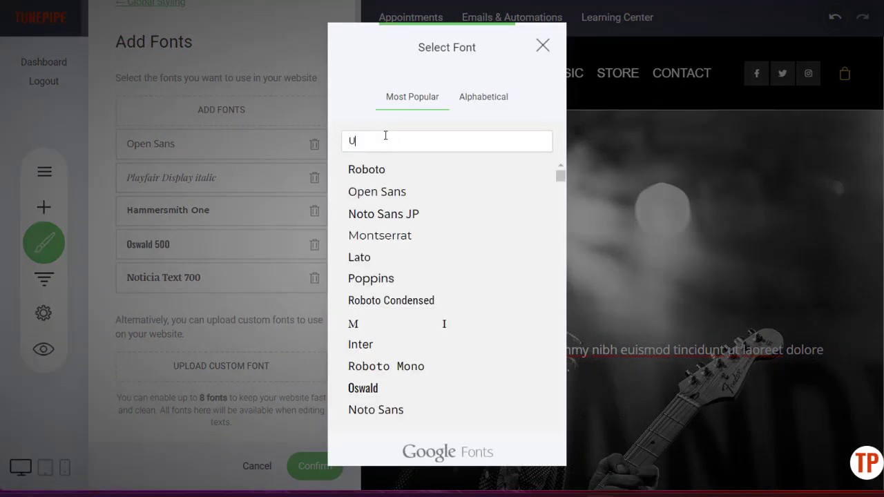
text(ltra)
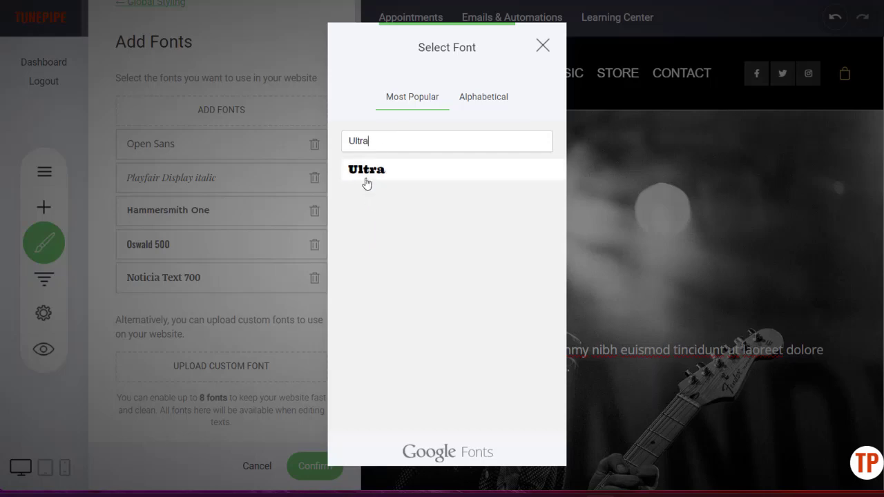
click(367, 181)
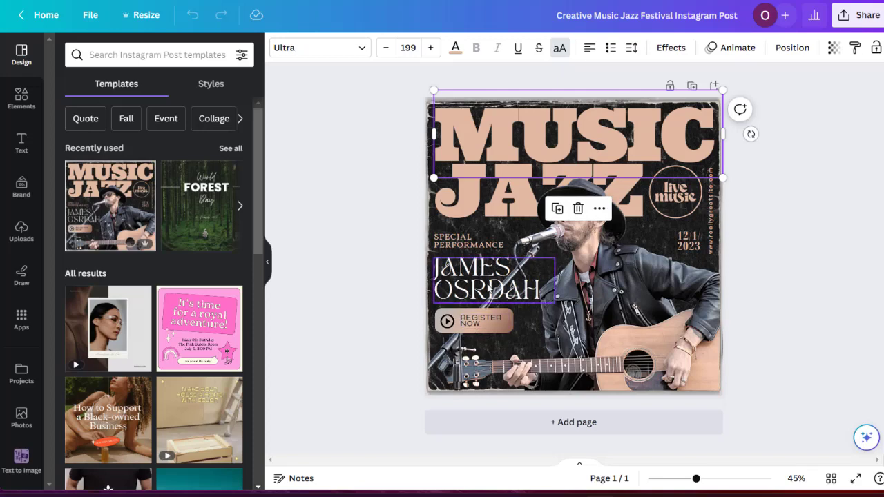
Check the SPECIAL PERFORMANCE text's font in the Canva design, then add Vollkorn 600 to the TunePipe fonts and save the list.
click(466, 246)
click(467, 246)
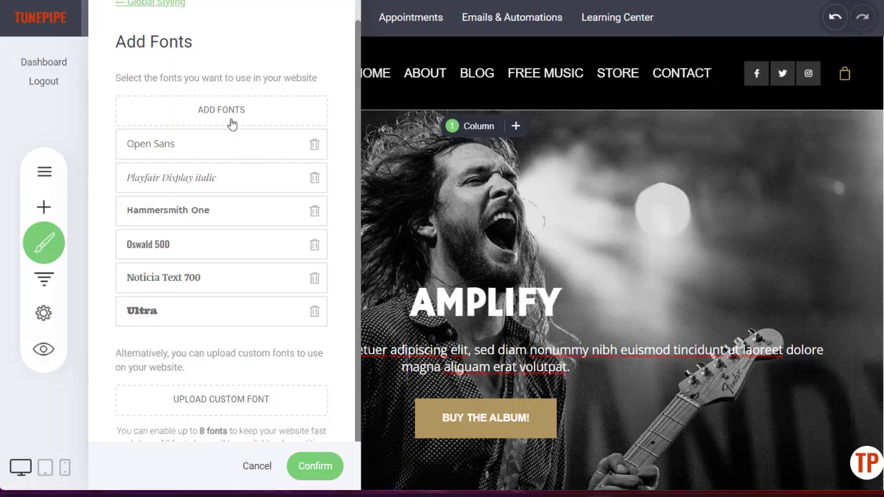
click(231, 123)
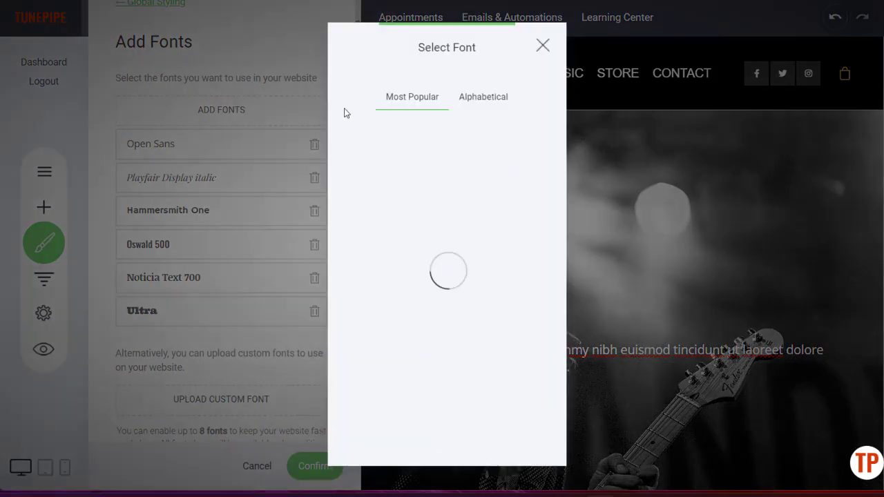
text(vollkorn)
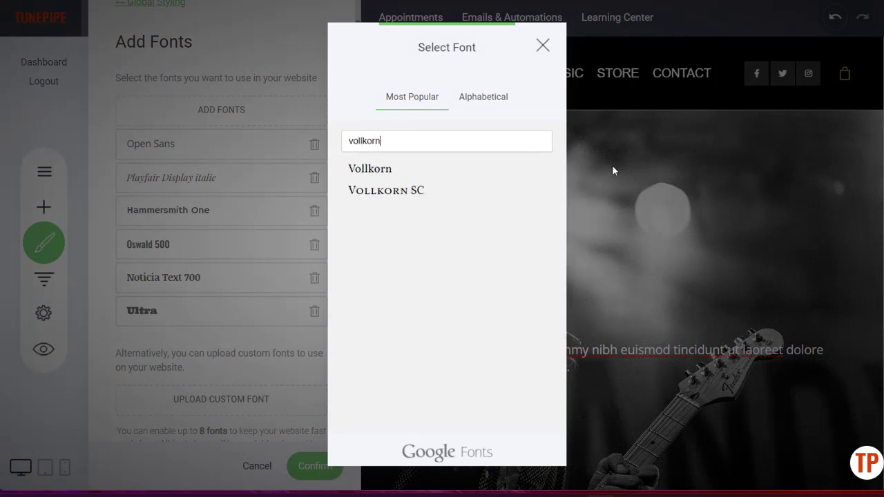
click(361, 174)
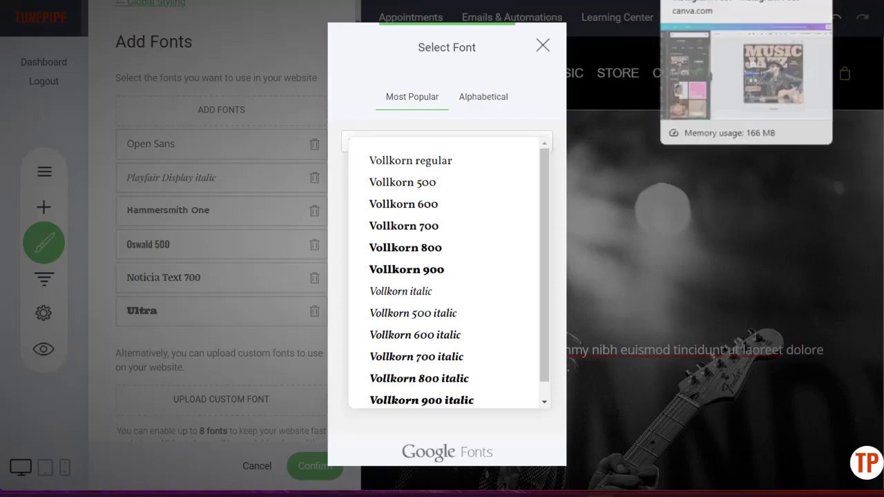
click(718, 0)
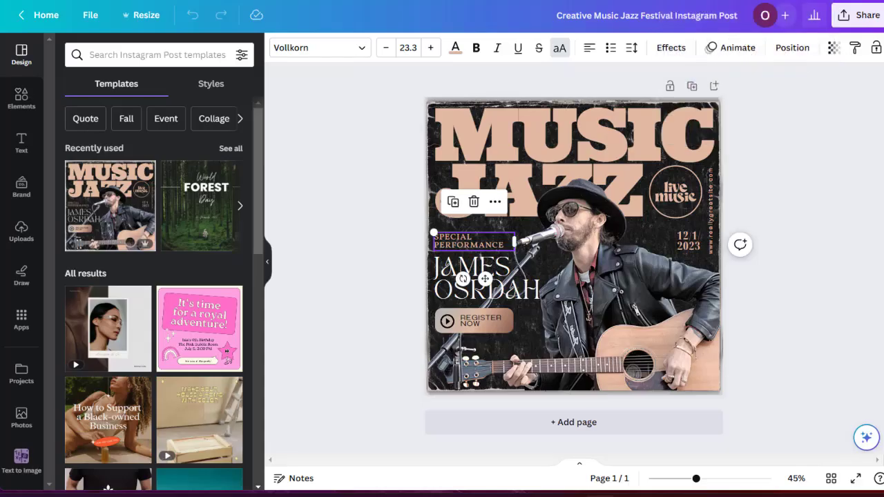
click(704, 0)
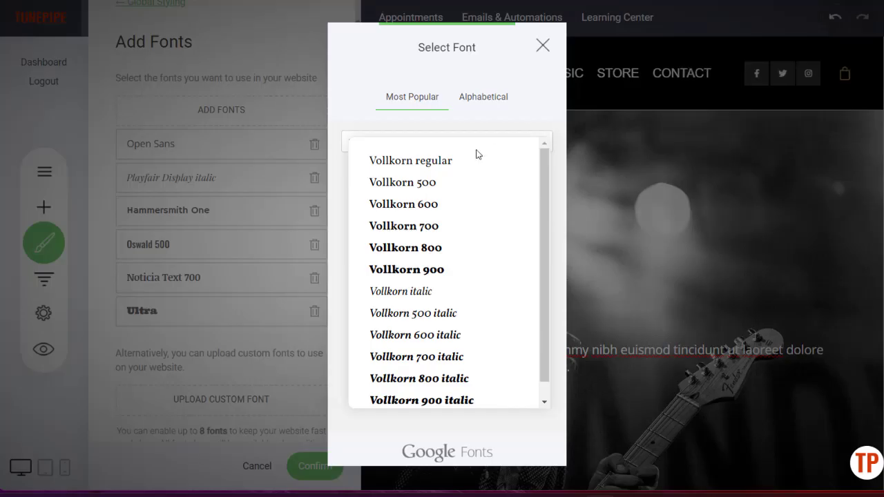
click(428, 208)
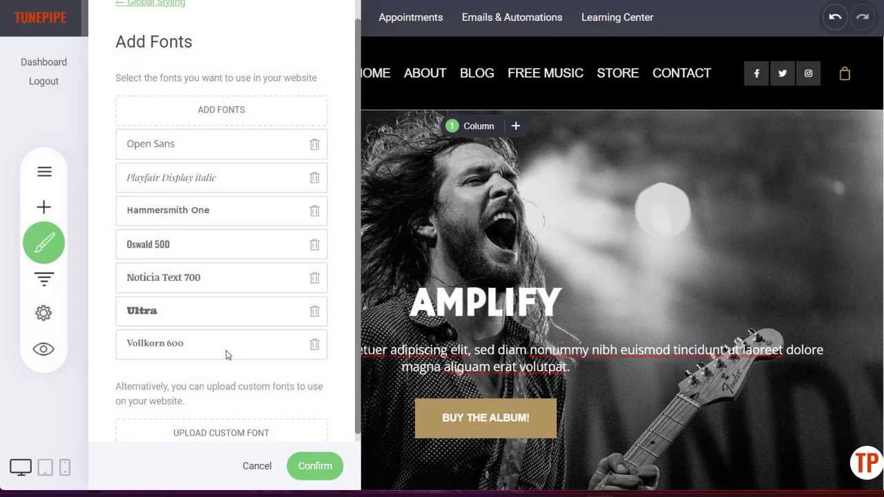
click(315, 465)
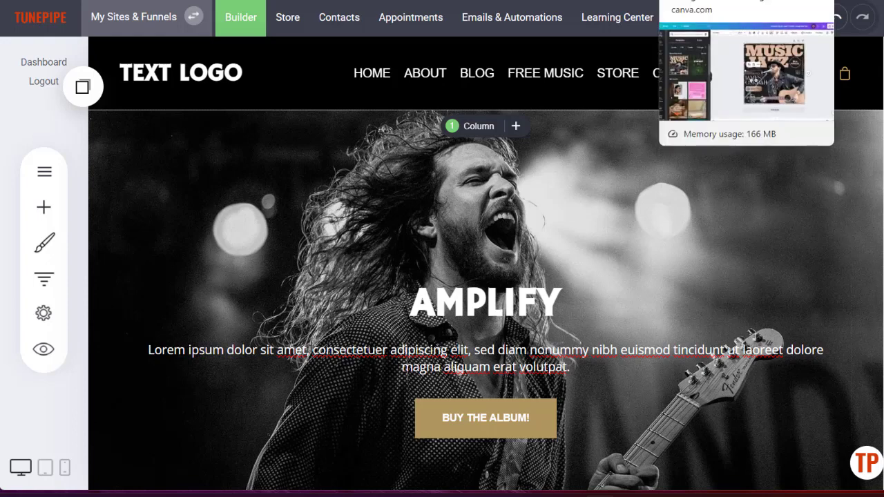
Check the font of the performer's name in the Canva design and search the TunePipe font library for "TAN pearl", closing the search.
click(711, 1)
double_click(515, 293)
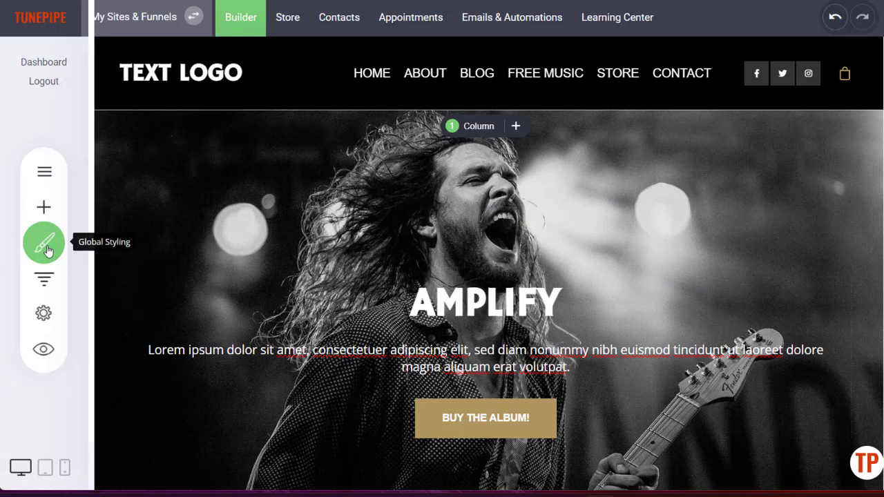
click(43, 241)
click(185, 182)
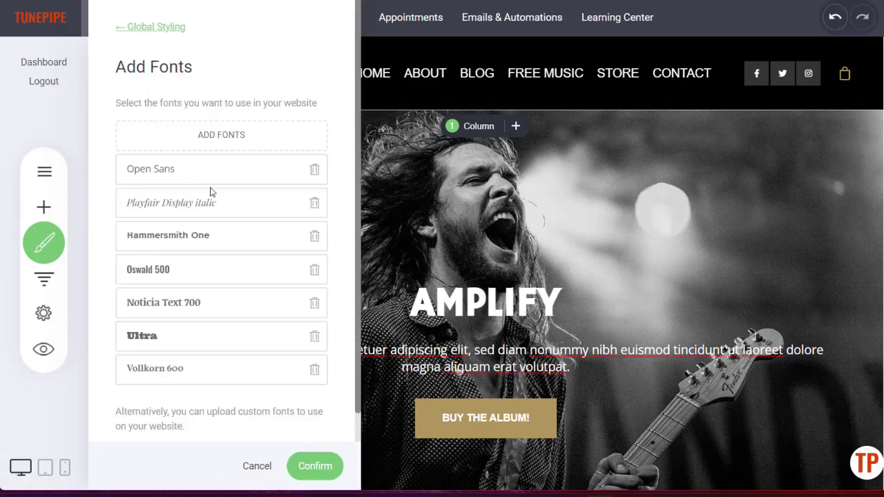
click(252, 145)
click(454, 143)
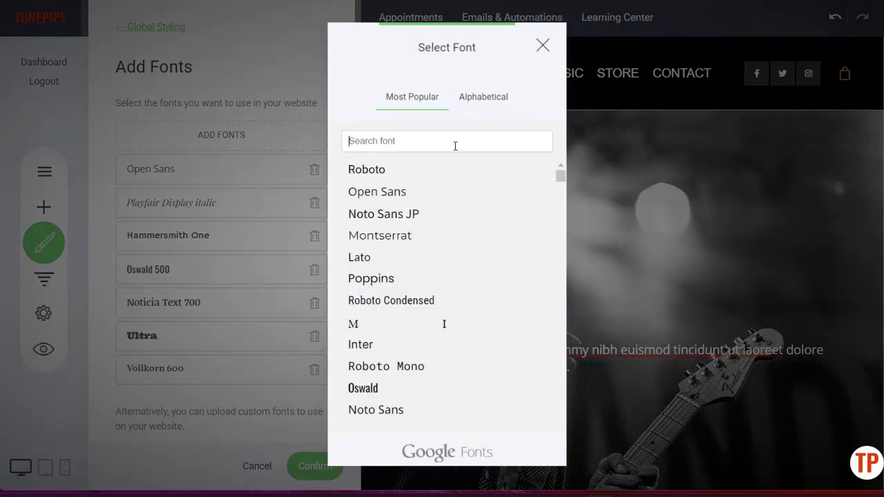
text(TAN)
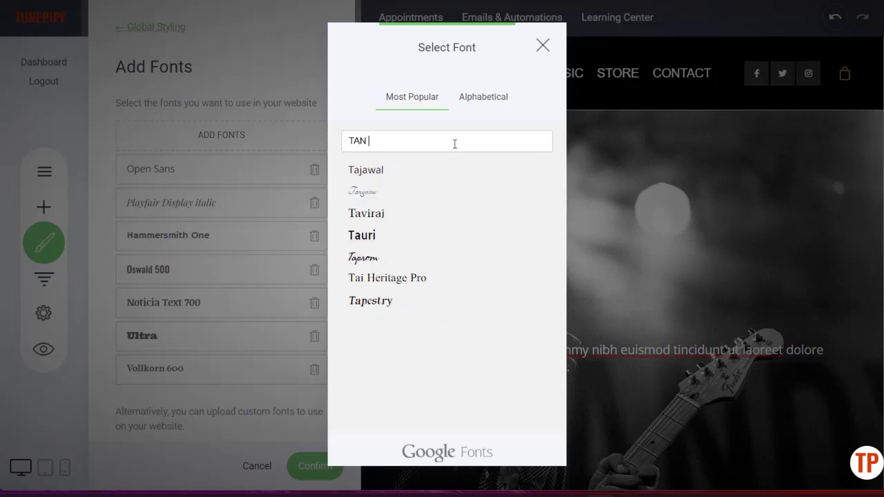
text( pearl)
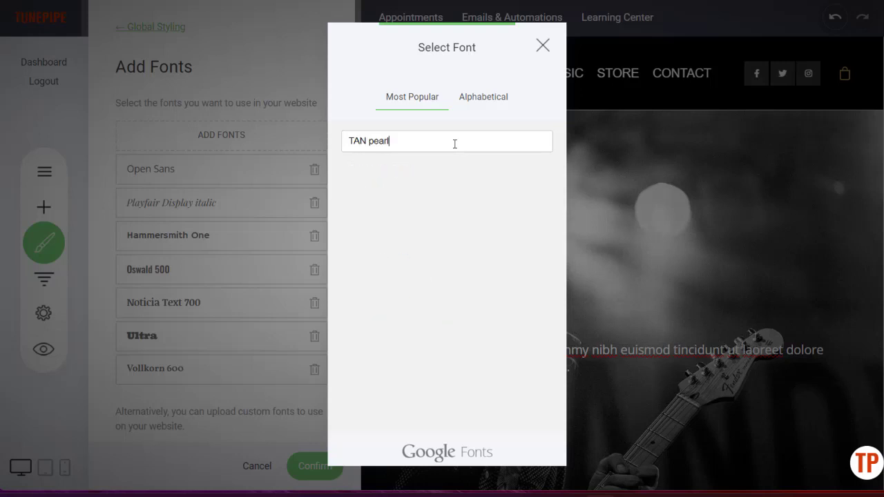
click(544, 46)
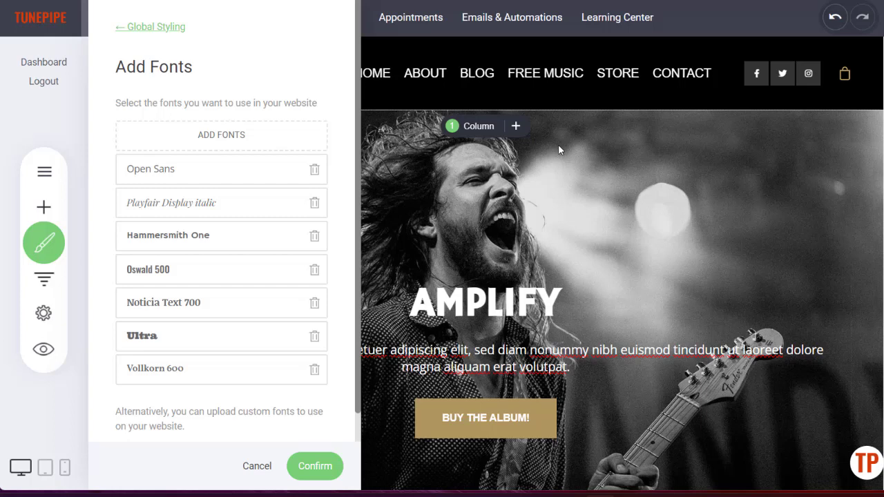
Set the desktop Heading 1 font to Ultra in the website's global text styling.
click(771, 187)
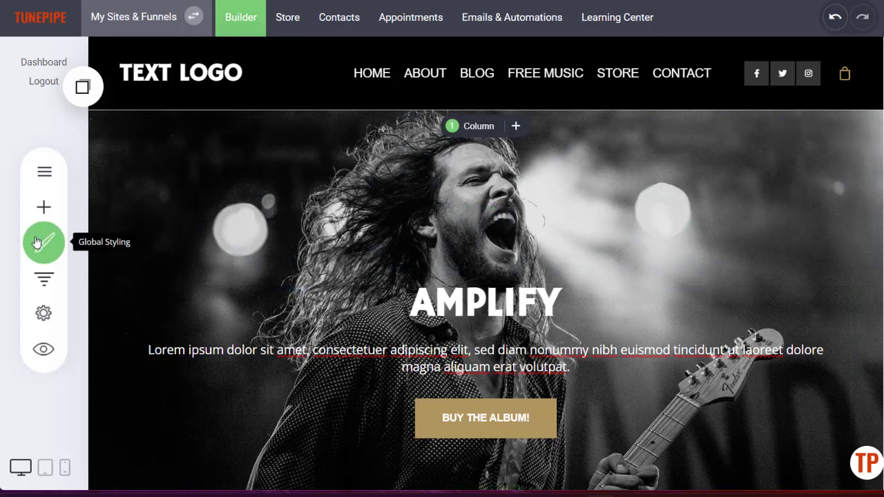
click(37, 242)
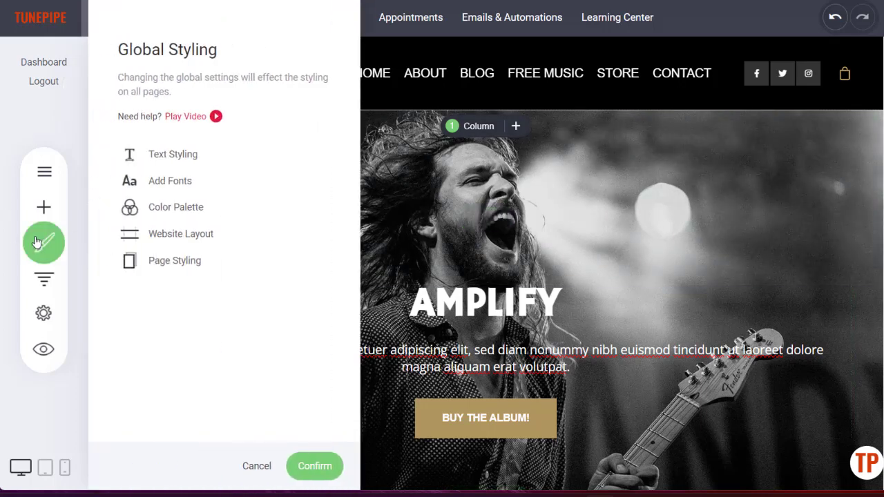
click(176, 158)
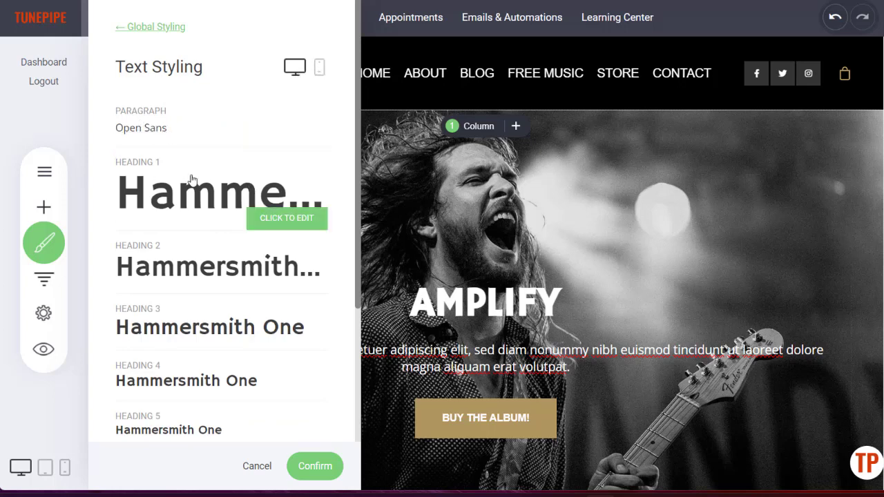
click(287, 217)
click(445, 152)
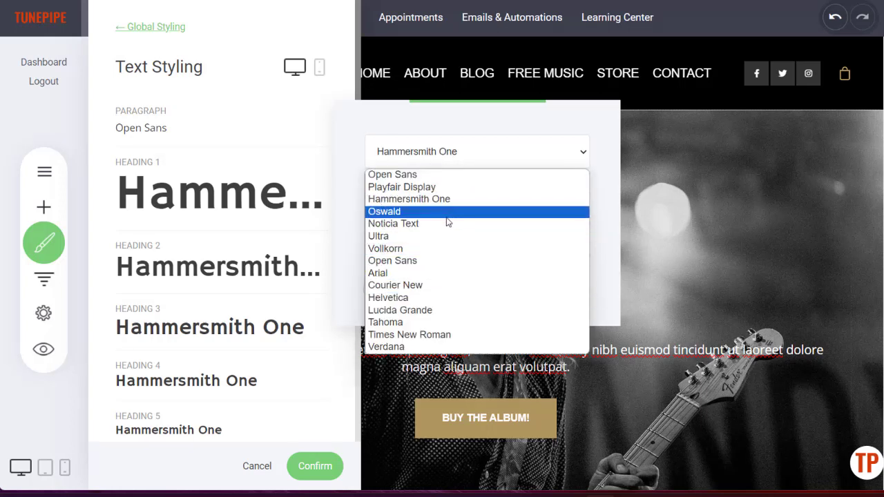
click(437, 236)
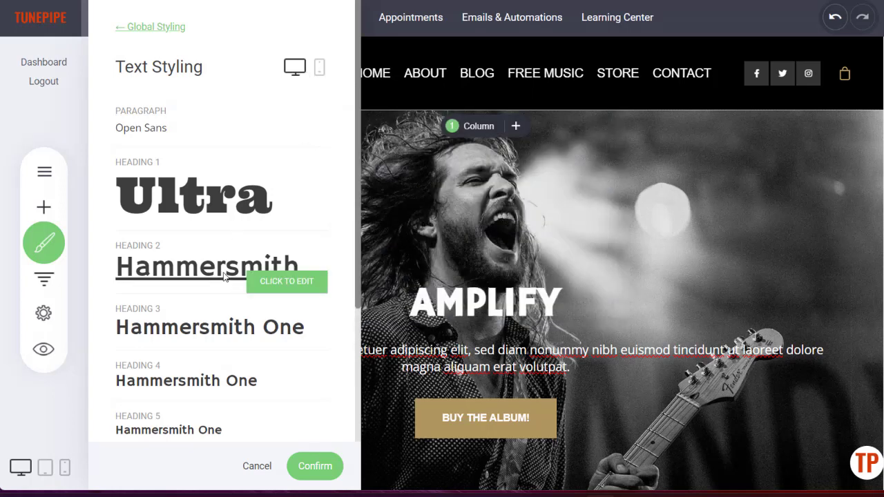
Set the desktop Heading 2 font to Ultra and confirm the global text styling.
click(224, 277)
click(435, 224)
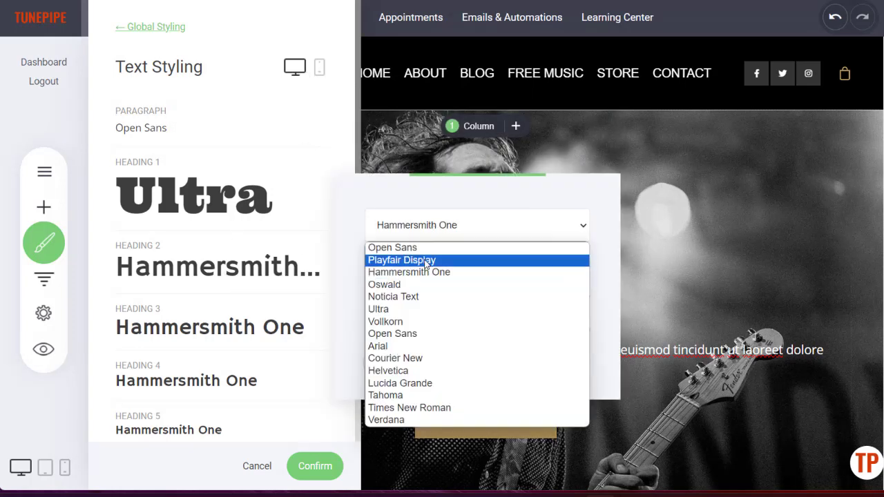
click(427, 309)
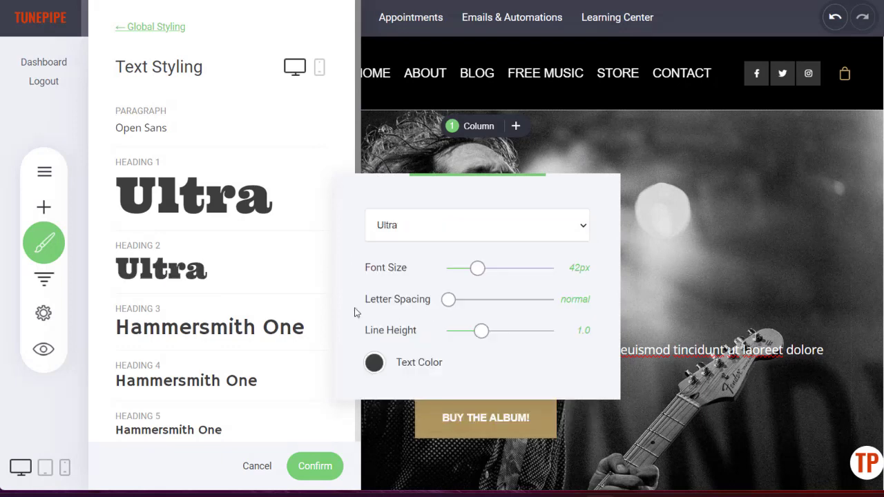
click(322, 472)
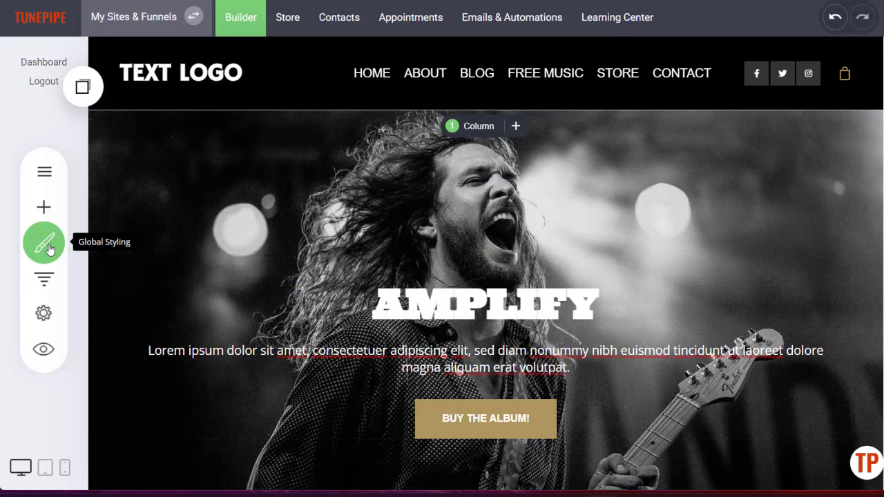
Set the mobile version's Heading 1 font to Ultra in the global text styling.
click(47, 246)
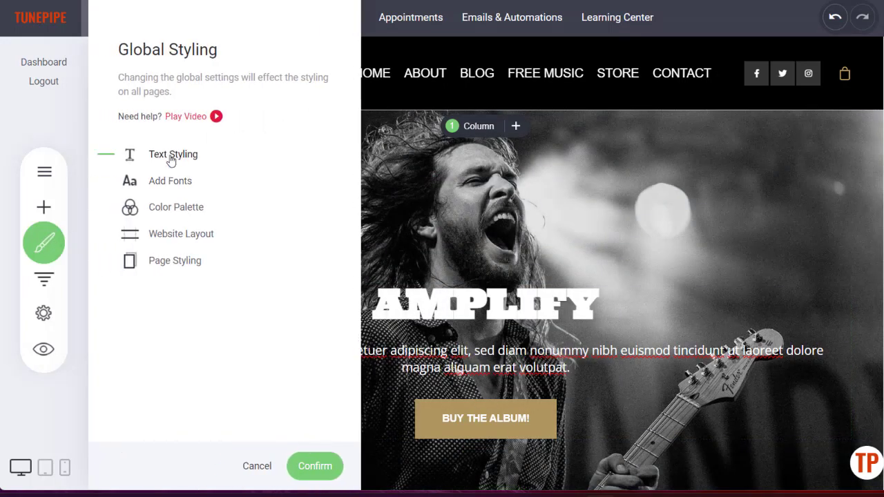
click(171, 153)
click(319, 69)
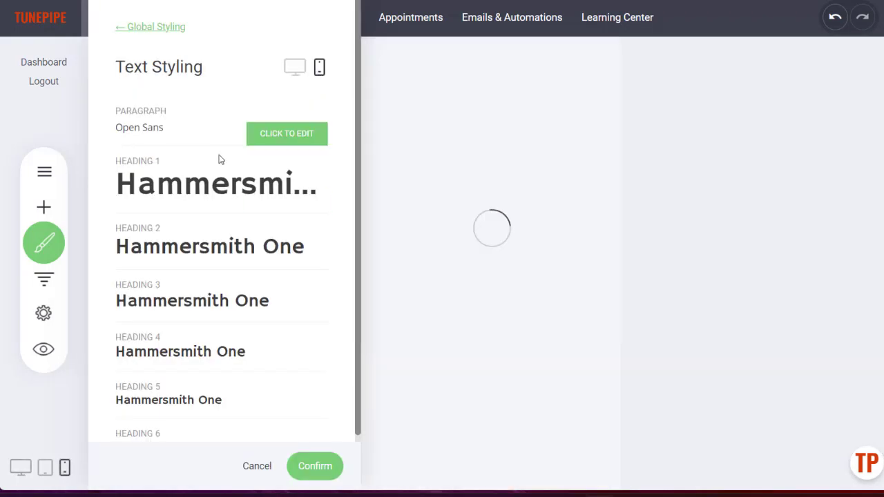
click(205, 183)
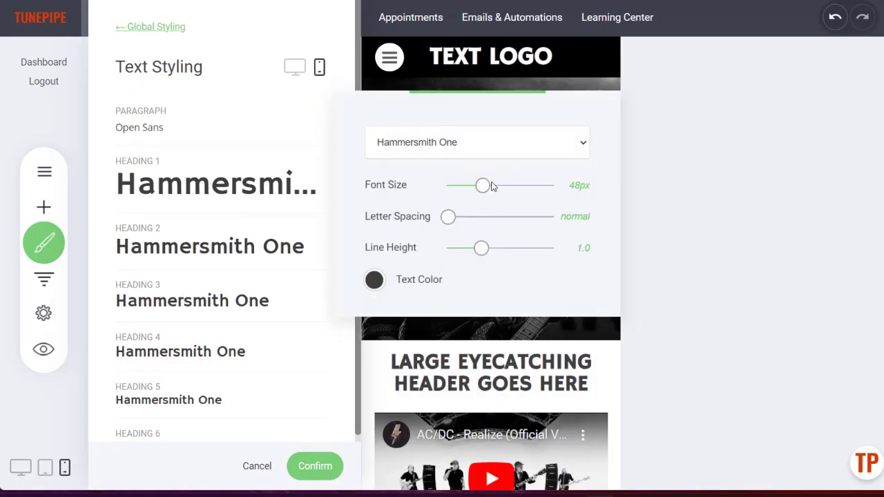
click(463, 142)
click(417, 227)
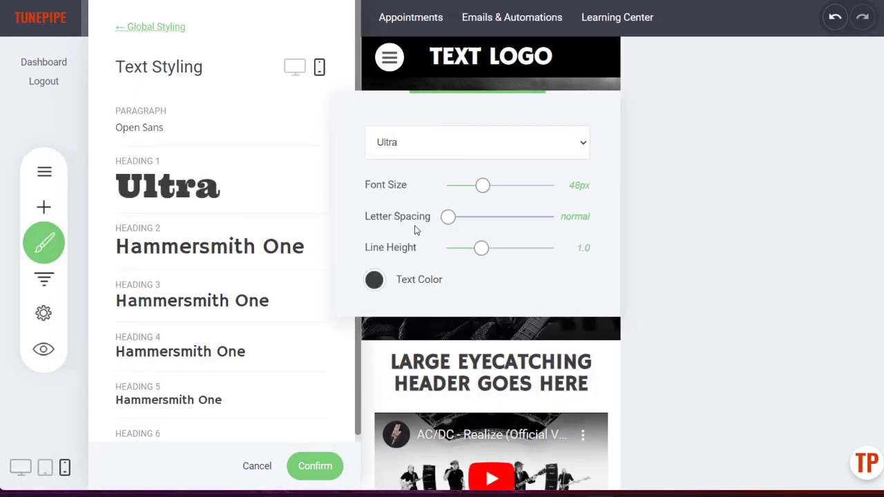
click(243, 240)
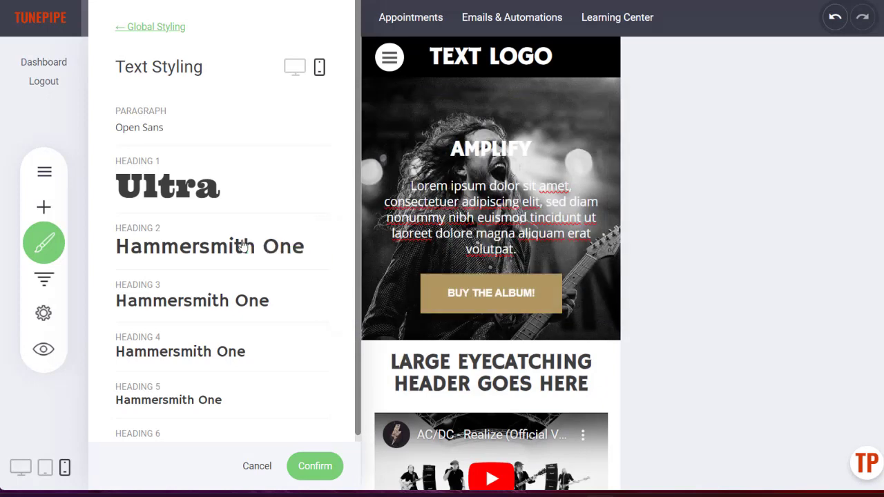
Set the mobile version's Heading 2 font to Ultra.
click(244, 246)
click(403, 201)
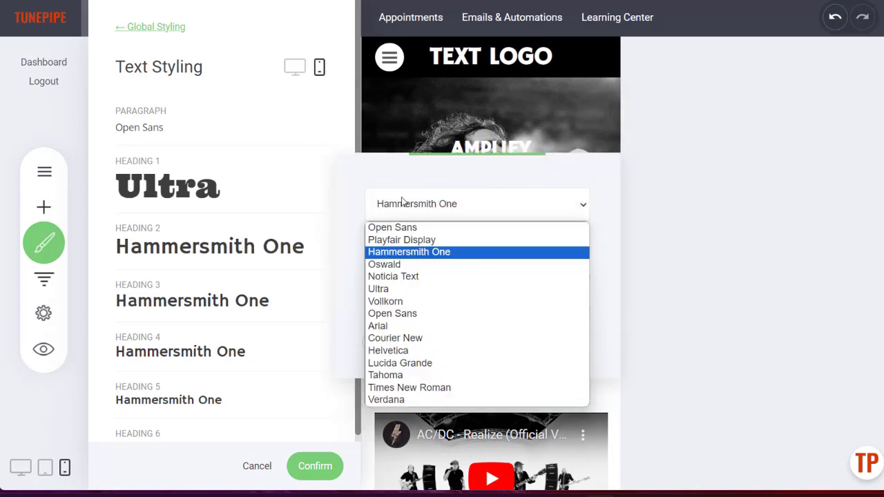
click(397, 288)
key(ctrl+a)
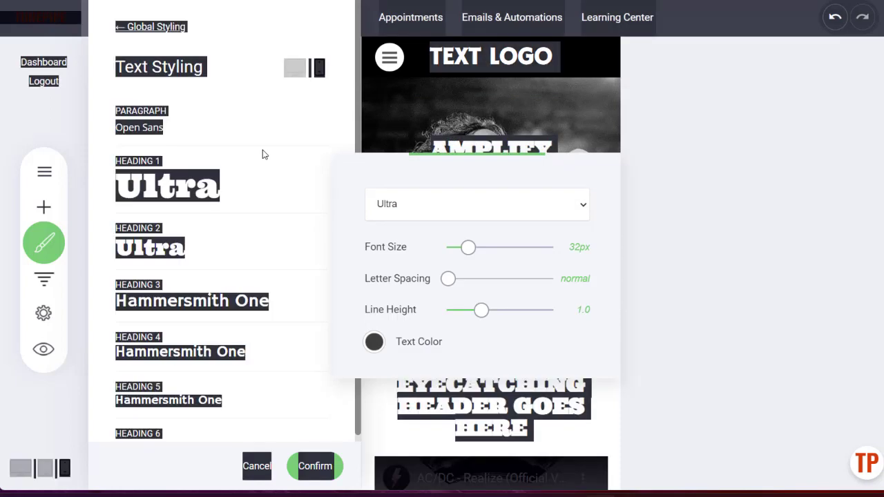
click(268, 138)
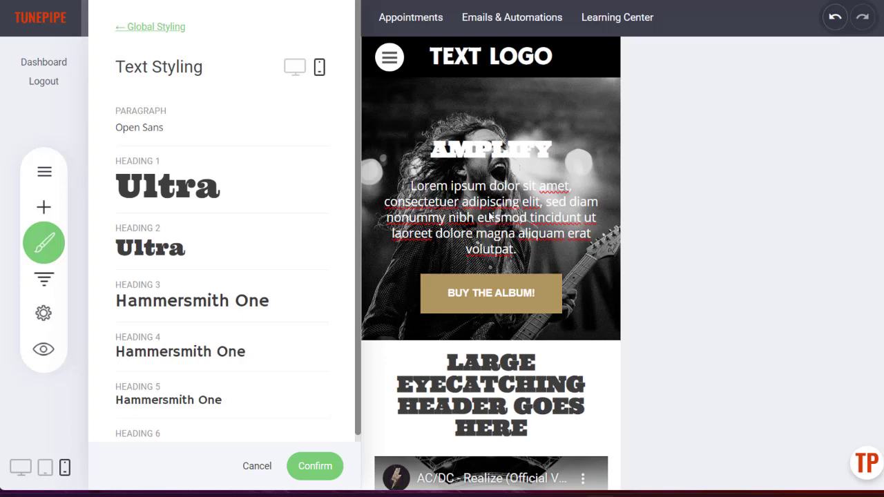
Try tighter line heights on the mobile paragraph text, settle on 1.6, and save the global style changes.
click(154, 134)
drag(472, 46, 726, 79)
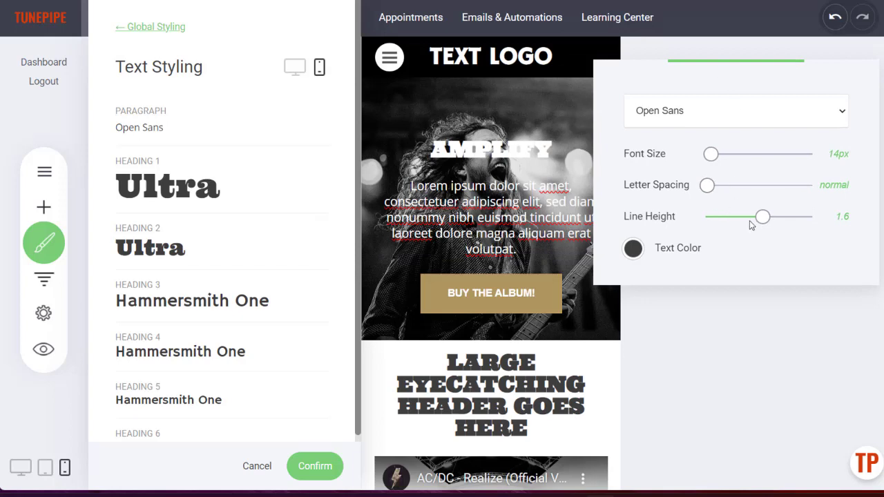
mouse_move(763, 217)
mouse_down()
mouse_move(740, 219)
mouse_move(761, 224)
mouse_up()
click(759, 255)
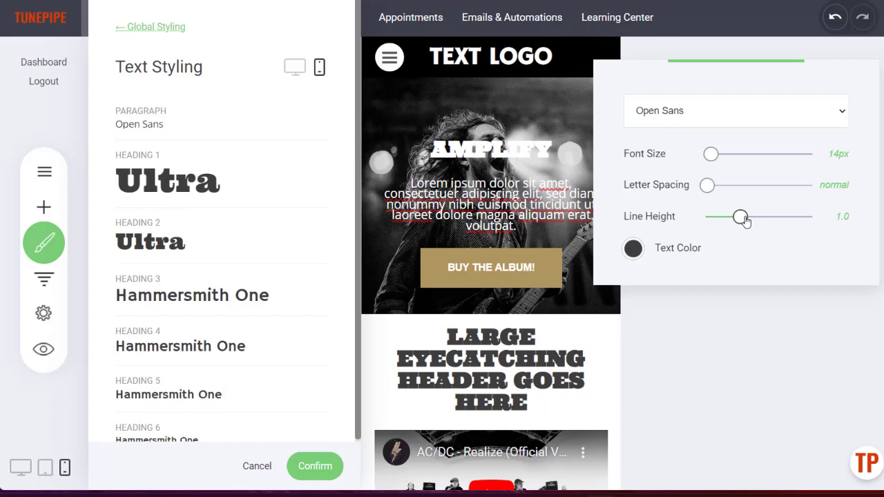
mouse_move(740, 224)
mouse_down()
mouse_move(797, 237)
mouse_move(794, 221)
mouse_move(757, 221)
mouse_up()
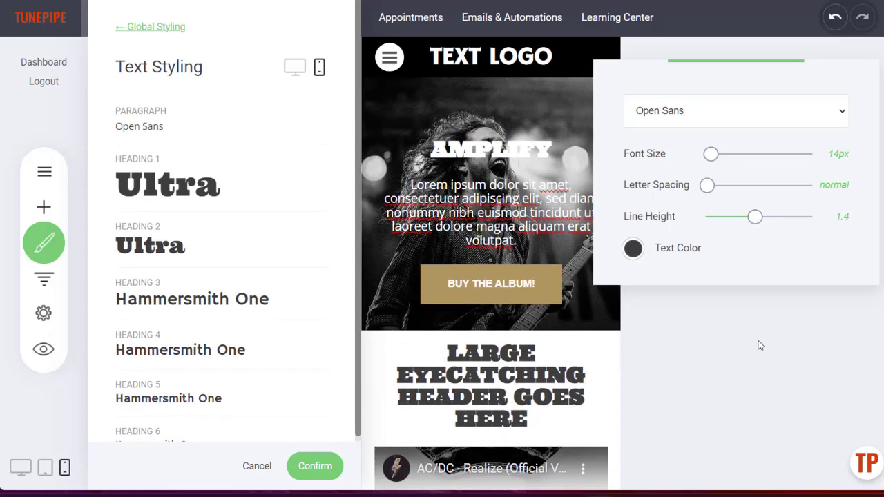
drag(756, 223, 763, 223)
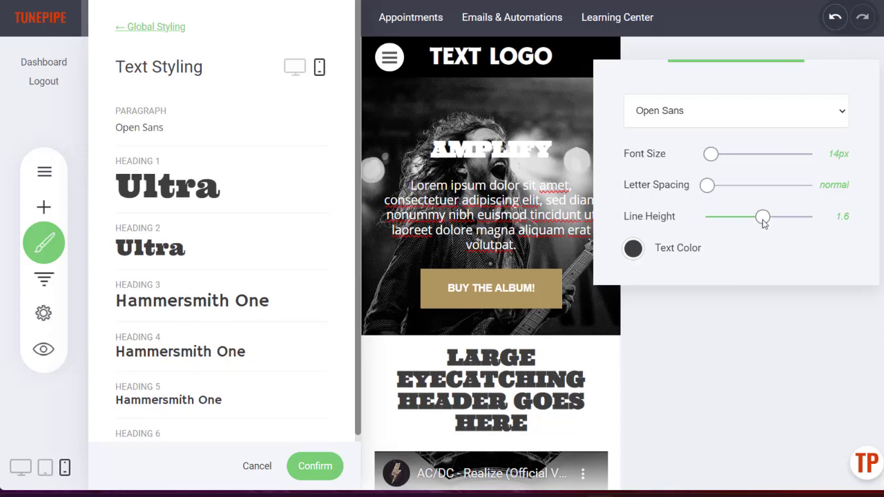
click(750, 322)
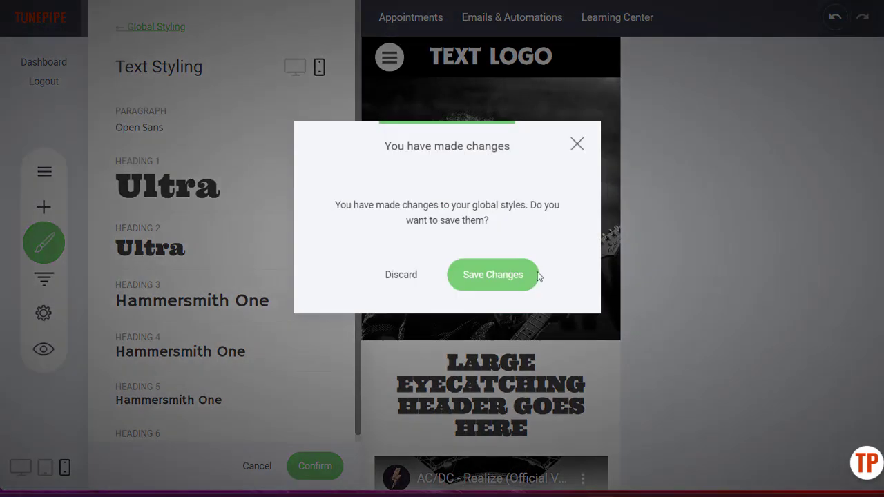
click(490, 274)
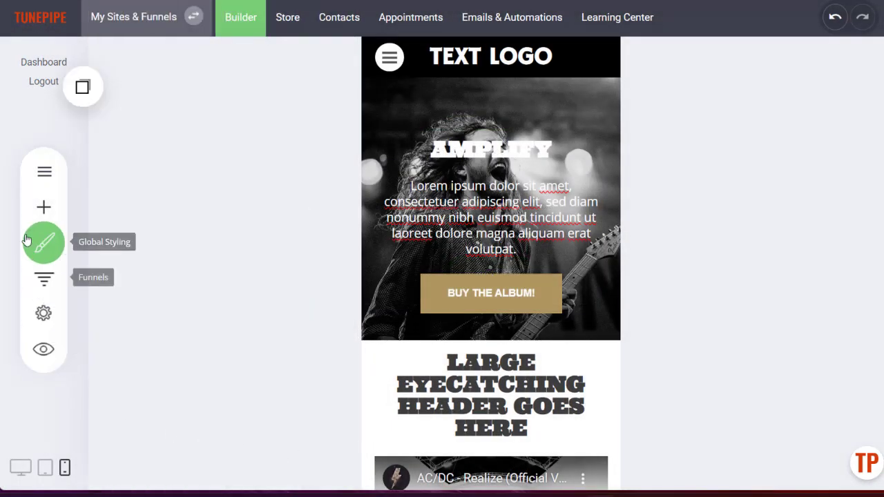
Return to the desktop view and remove the bold formatting from the AMPLIFY headline.
click(21, 468)
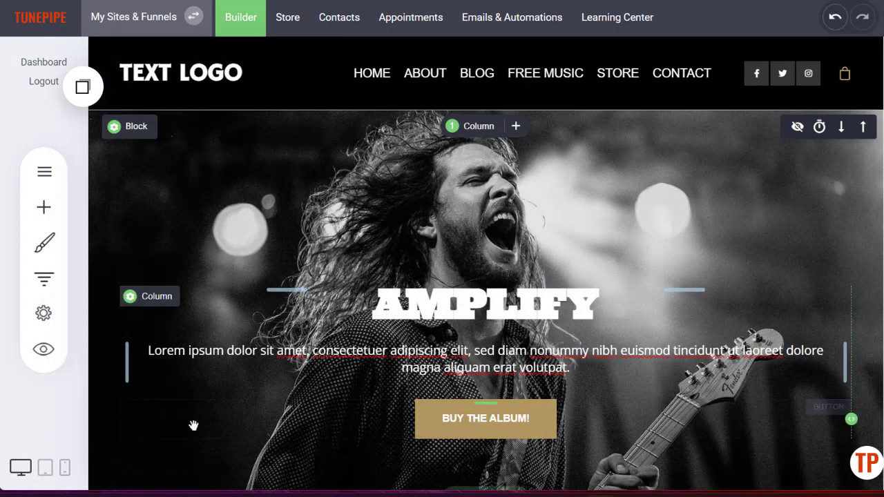
click(506, 311)
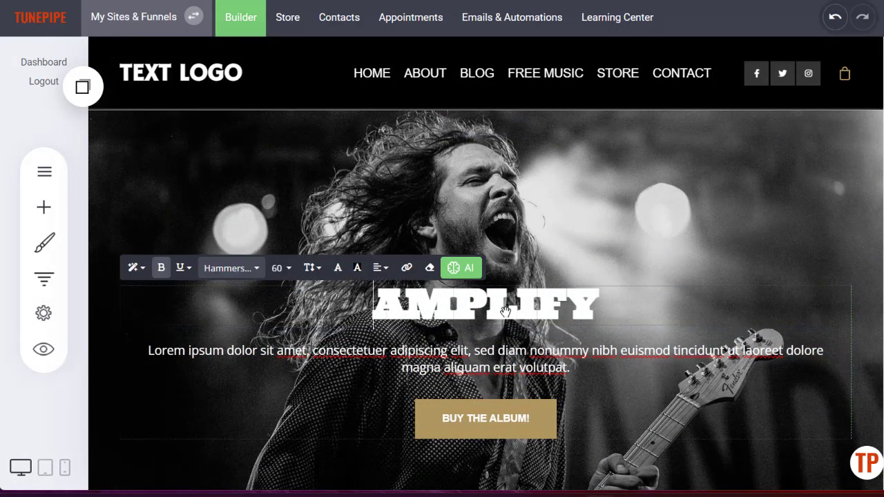
double_click(507, 310)
click(161, 267)
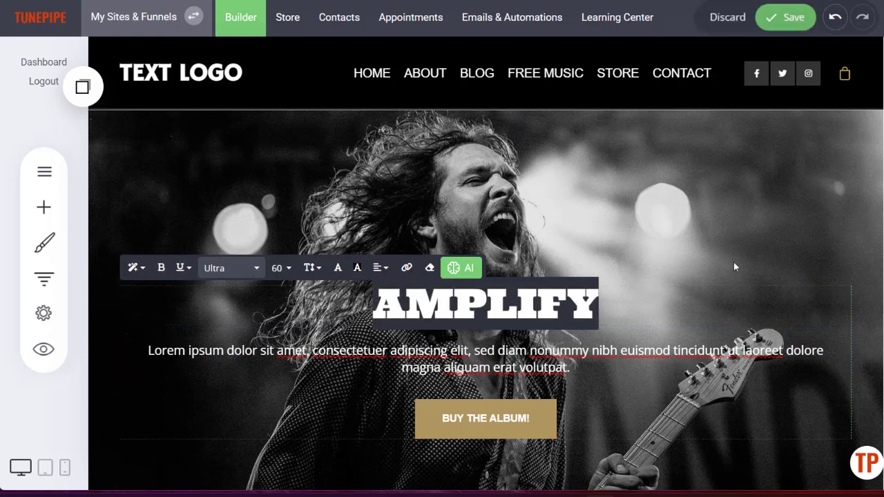
click(737, 260)
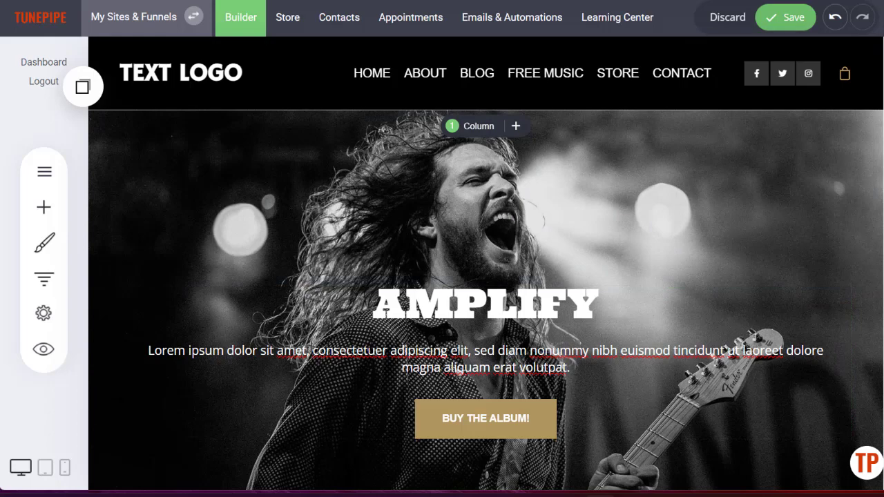
Switch to the Canva design and copy the hex code of the MUSIC headline's text color.
click(705, 2)
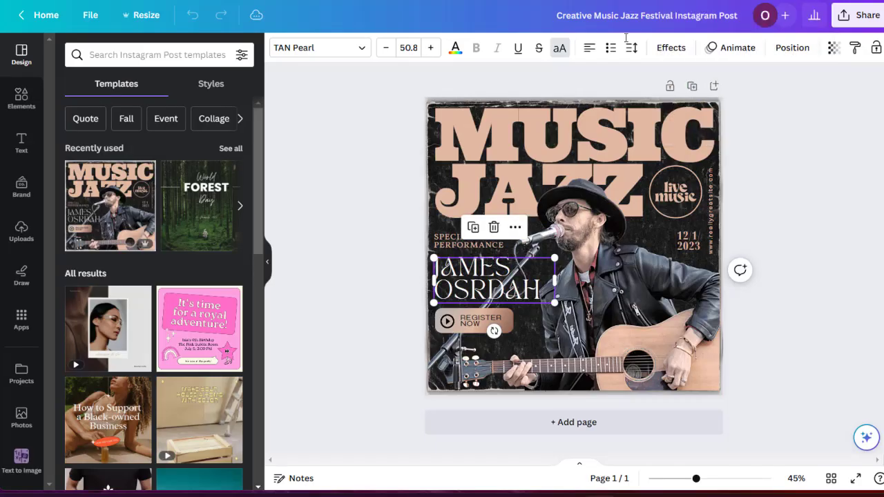
click(531, 196)
click(511, 141)
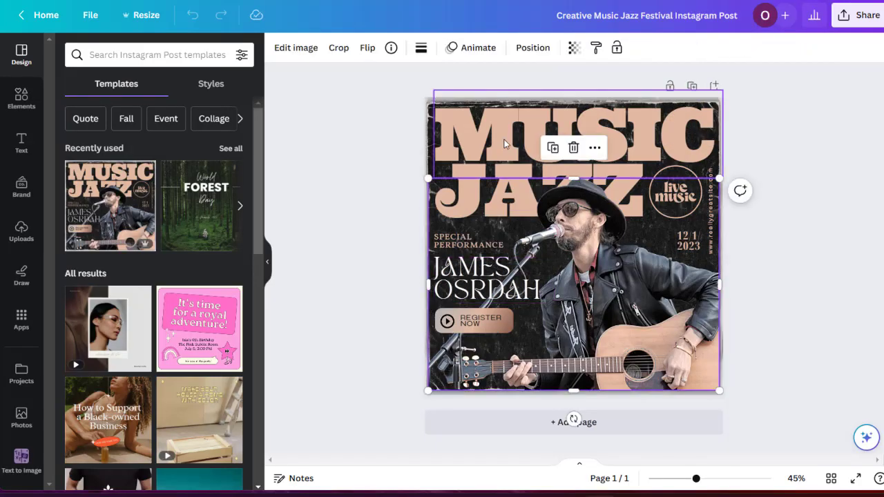
click(509, 138)
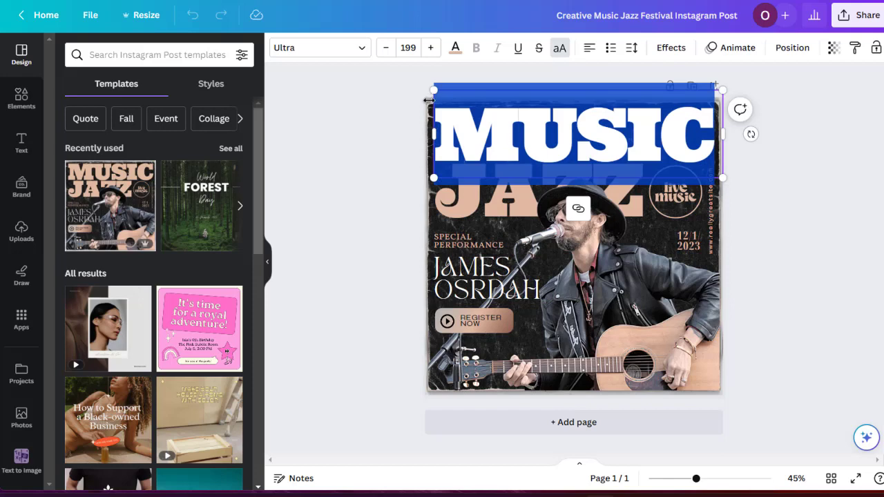
click(456, 47)
click(236, 122)
key(ctrl+c)
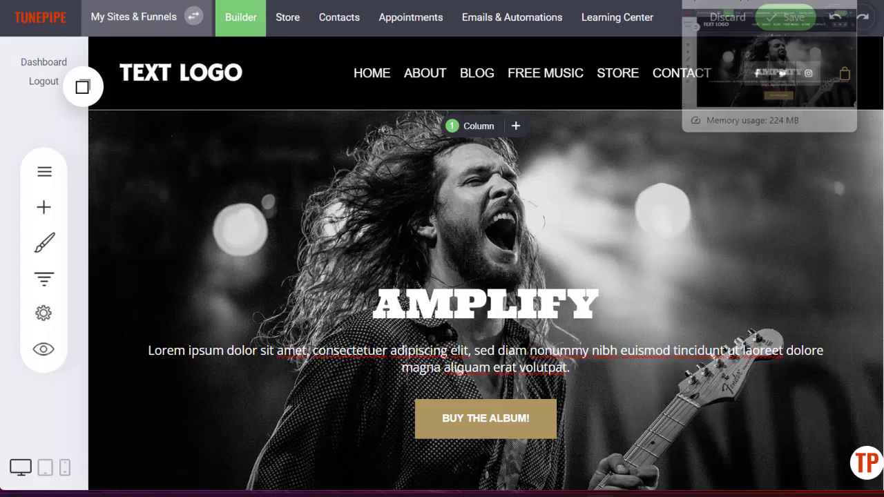
Switch back to TunePipe and set the global palette's primary color to the copied #E0B9A1.
click(42, 250)
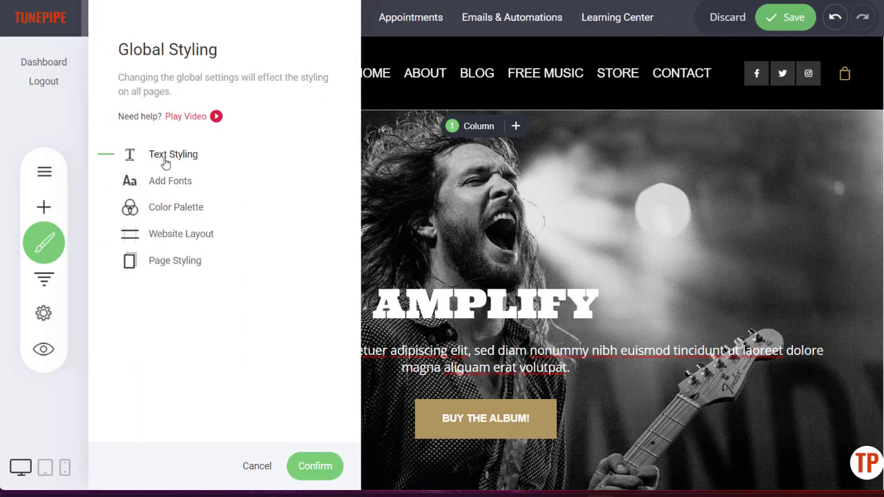
click(171, 209)
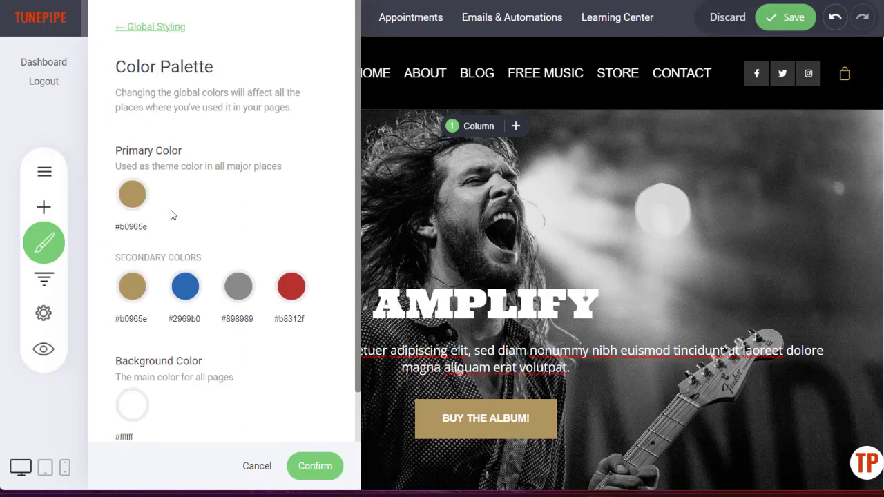
click(131, 195)
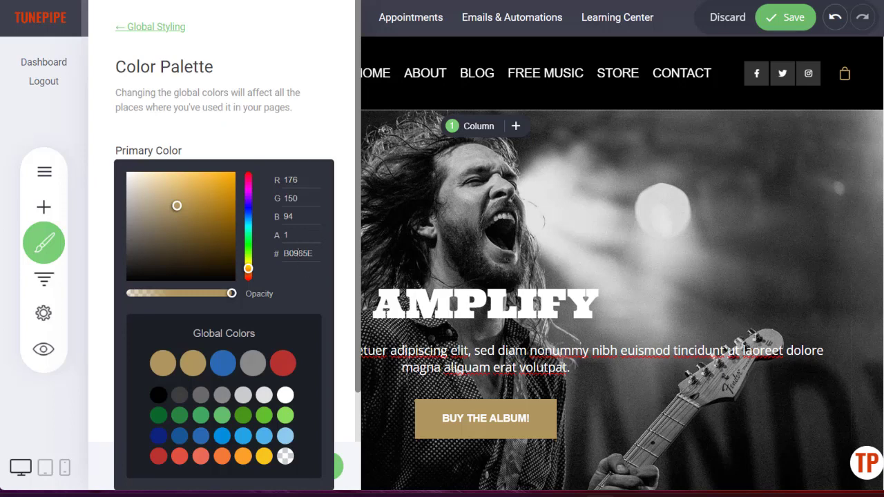
key(ctrl+a)
key(ctrl+v)
click(262, 144)
Replace the first secondary color in the global palette with #E0B9A1.
click(143, 294)
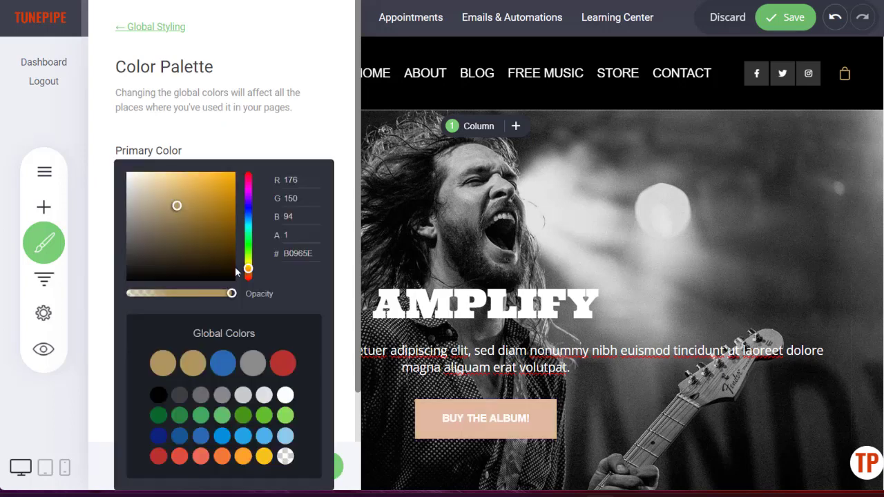
key(ctrl+a)
key(ctrl+v)
click(293, 127)
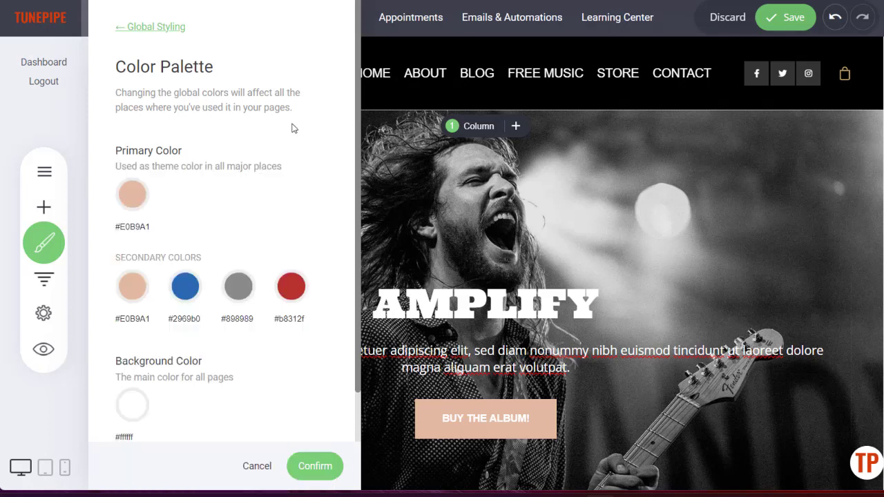
Confirm the color palette changes and set the AMPLIFY headline's font size to 108.
click(315, 465)
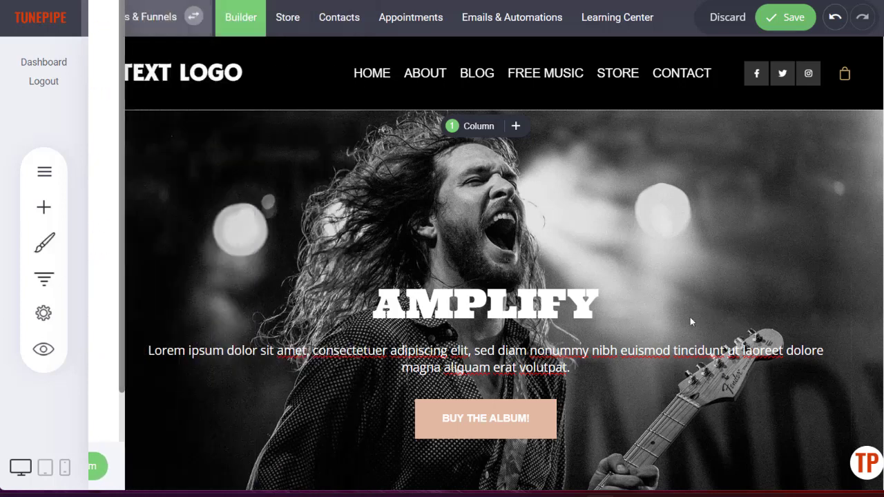
double_click(537, 307)
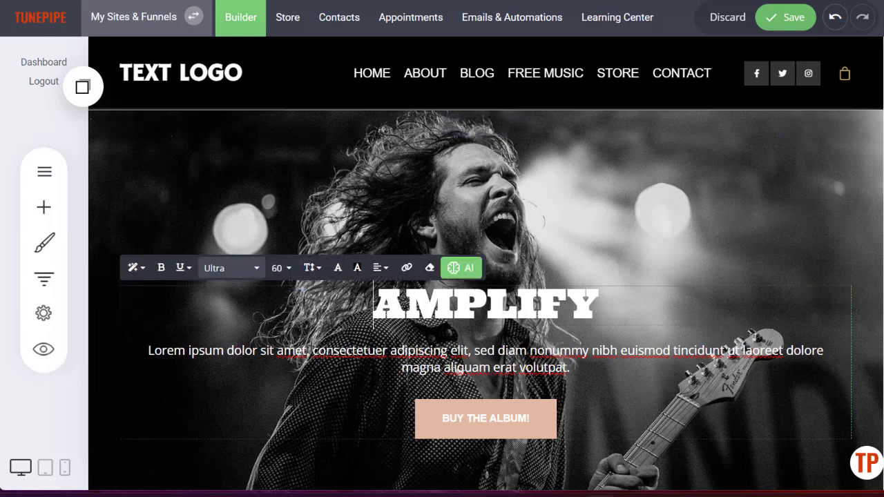
double_click(537, 308)
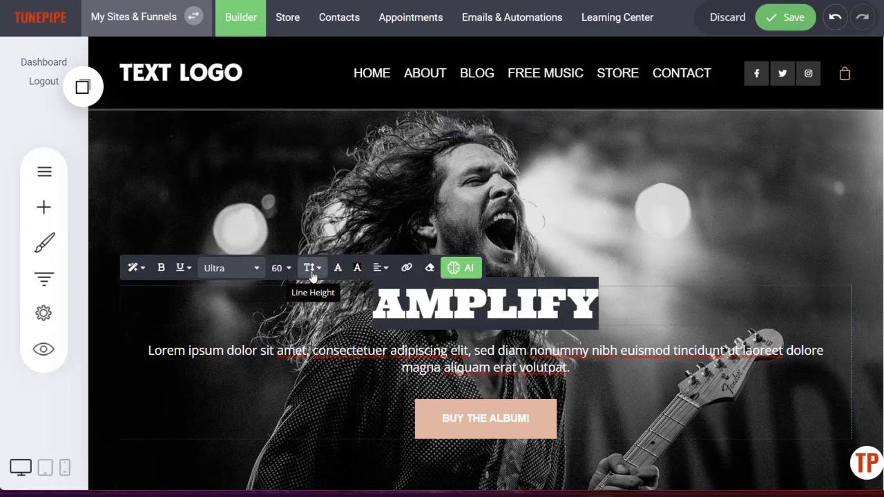
click(280, 268)
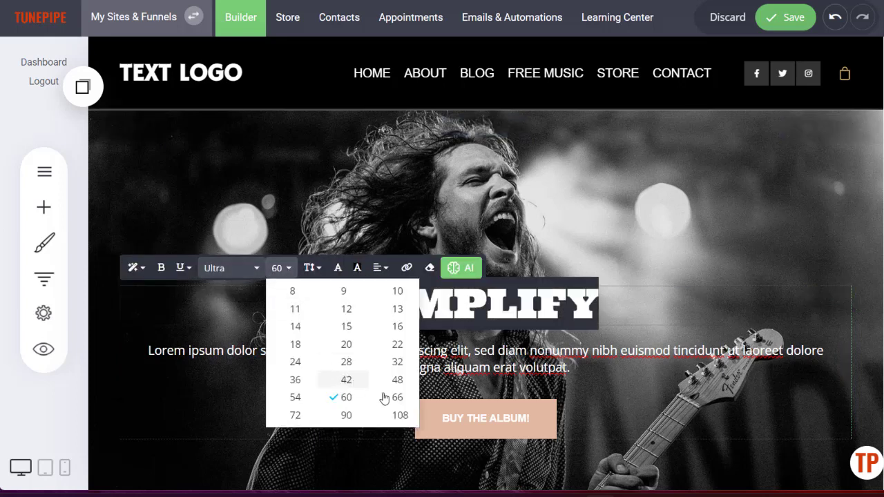
click(405, 420)
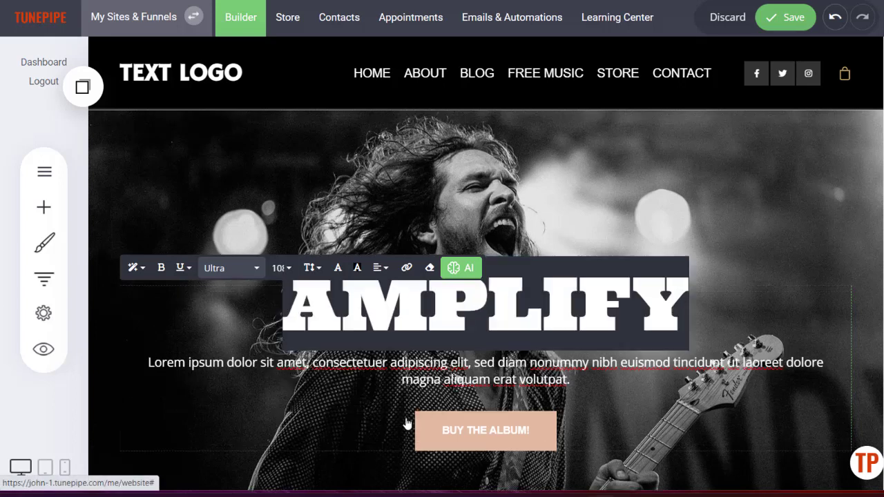
Replace the AMPLIFY headline text with the artist's full name in capital letters.
click(603, 296)
double_click(603, 295)
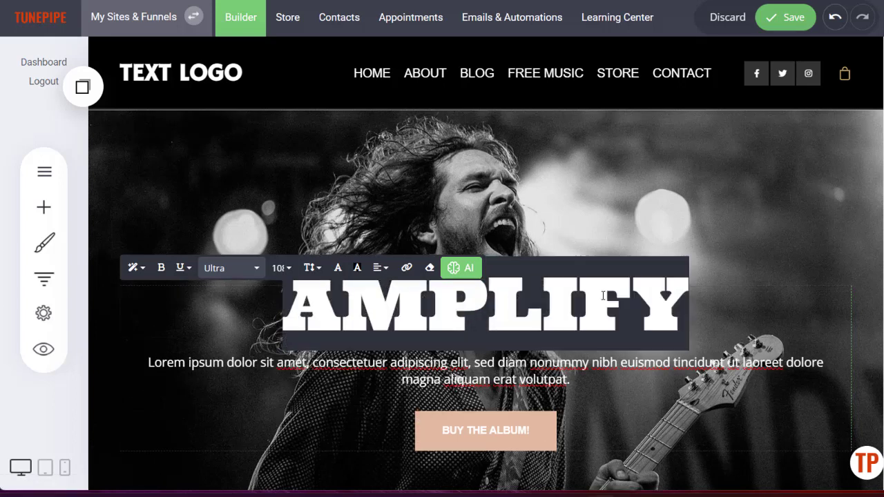
text(JOhn)
key(BackSpace)
key(BackSpace)
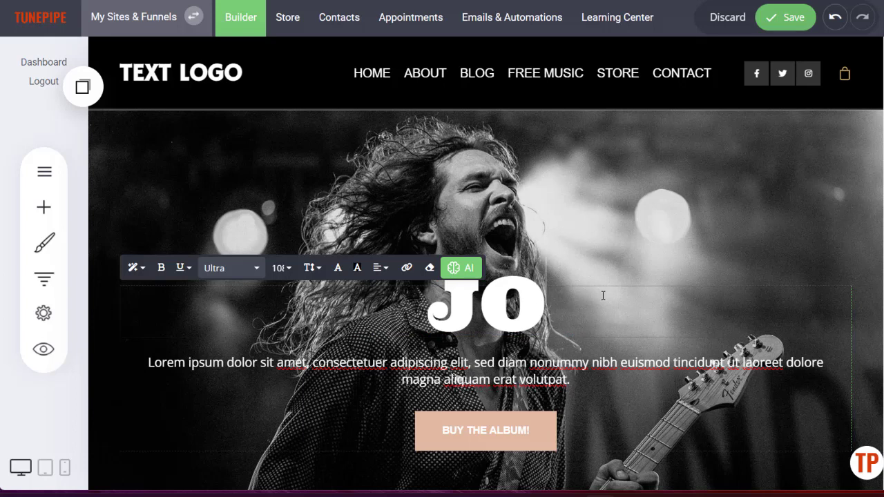
text(HN OSZA)
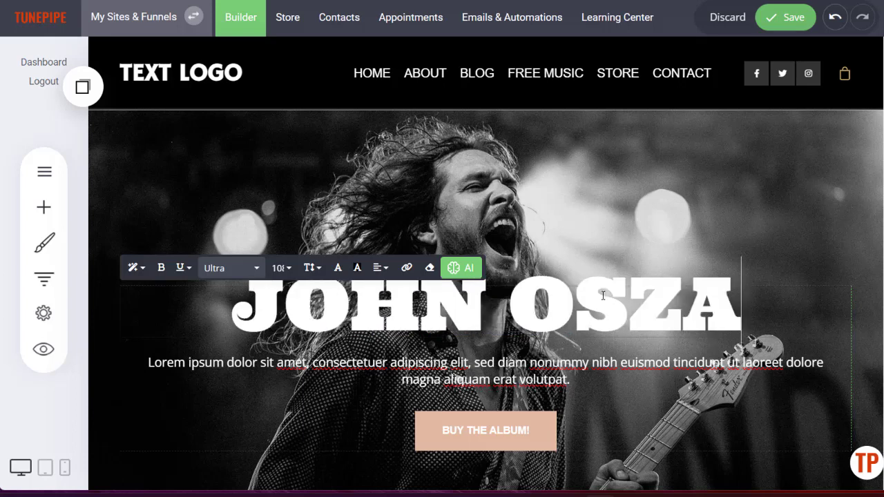
text(JCA)
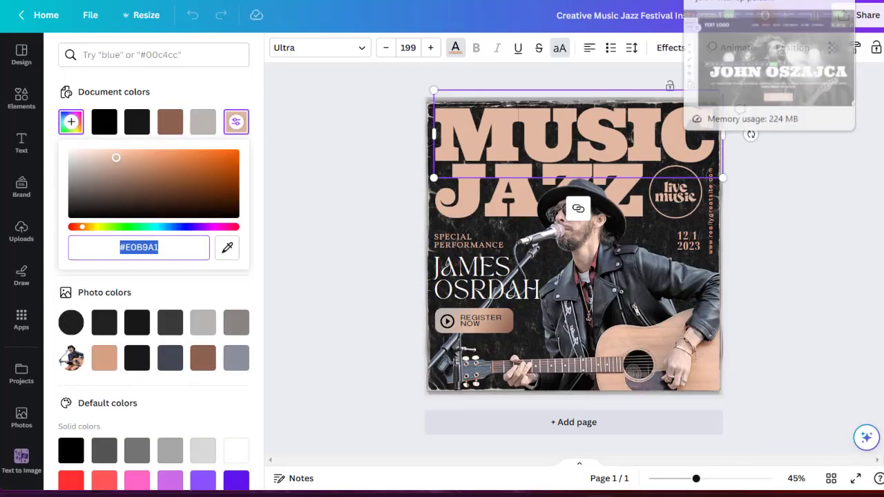
Switch back to TunePipe and color the whole artist-name headline with the peach primary global color.
click(722, 0)
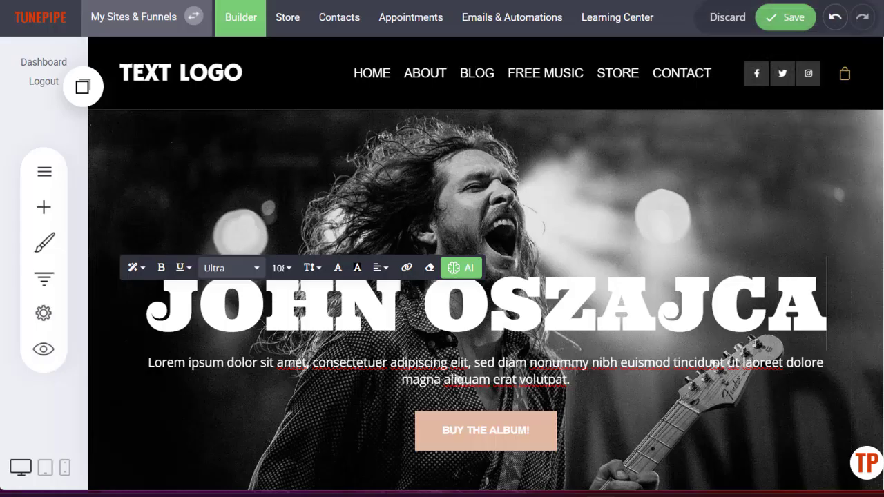
triple_click(437, 297)
click(338, 267)
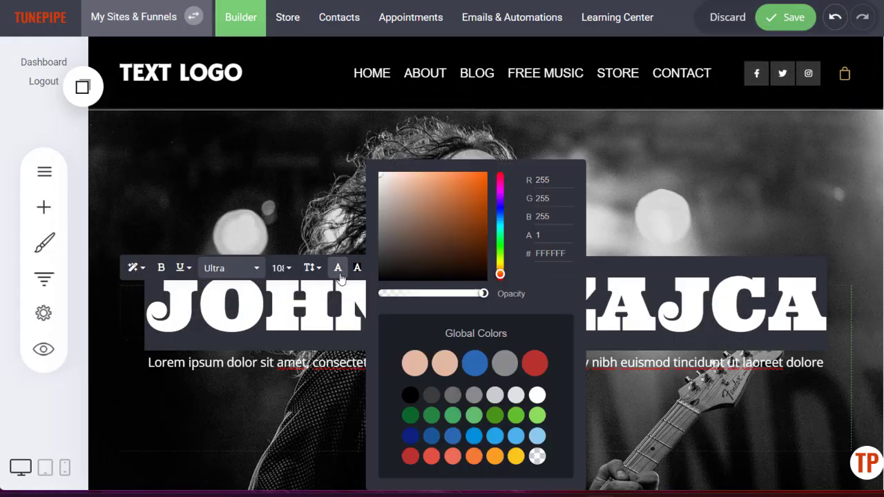
click(407, 363)
click(831, 214)
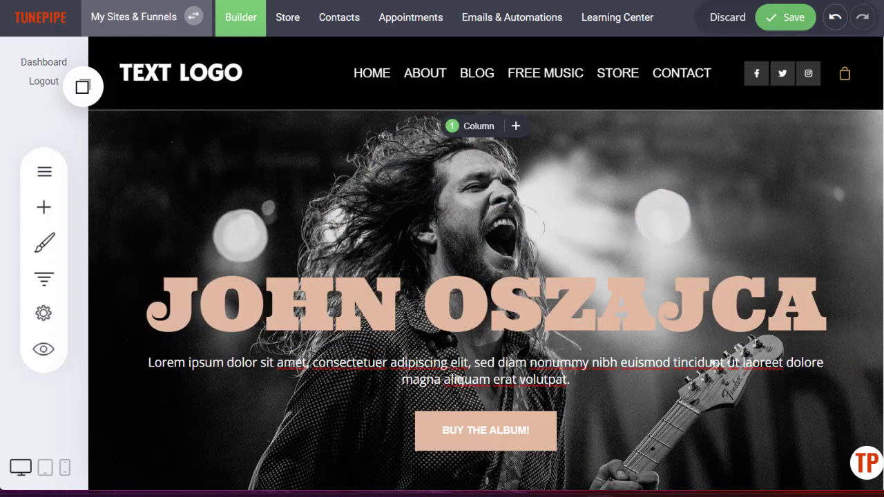
Replace the placeholder paragraph under the headline with "The official website of singer songwriter," followed by the artist's full name.
scroll(458, 249, down, 3)
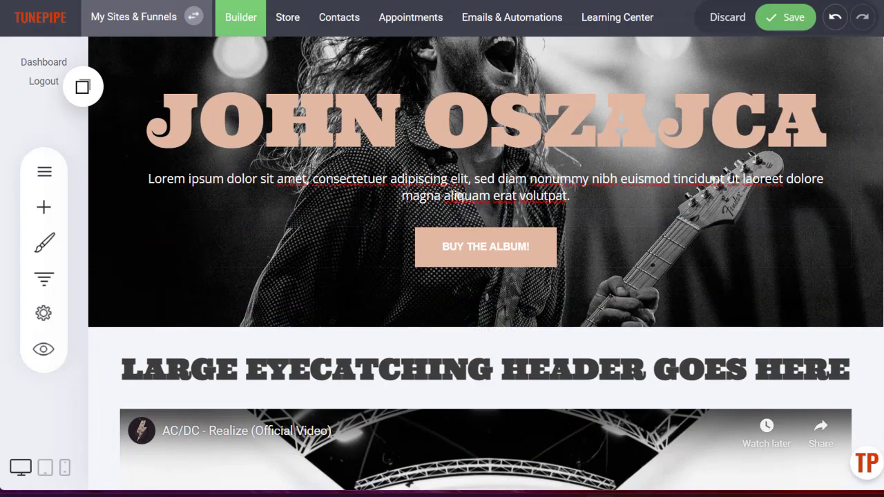
scroll(486, 264, down, 18)
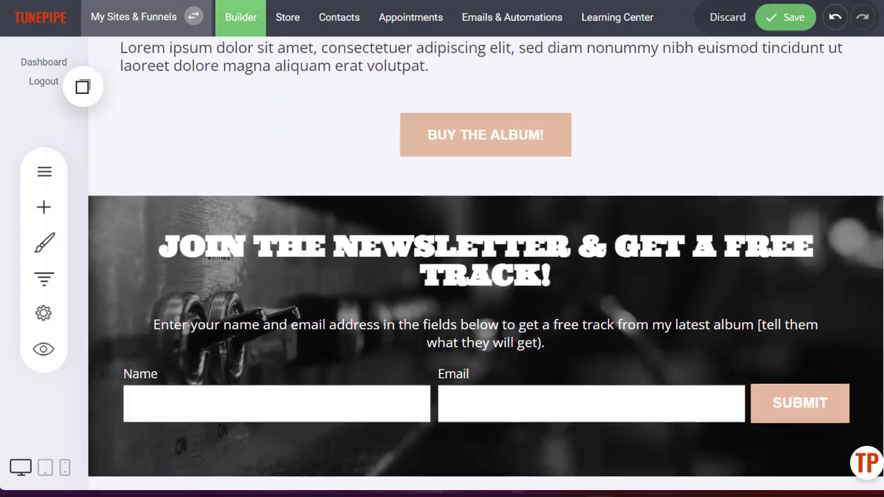
scroll(486, 264, up, 20)
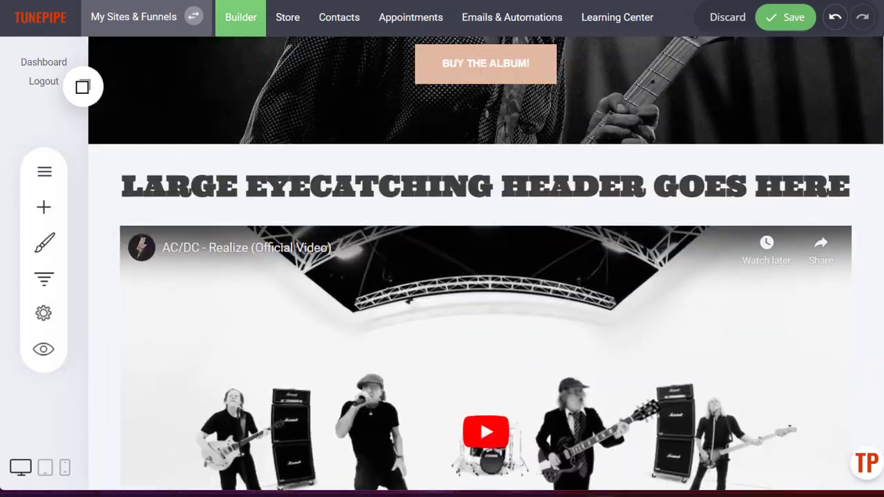
scroll(436, 330, up, 2)
scroll(437, 330, down, 1)
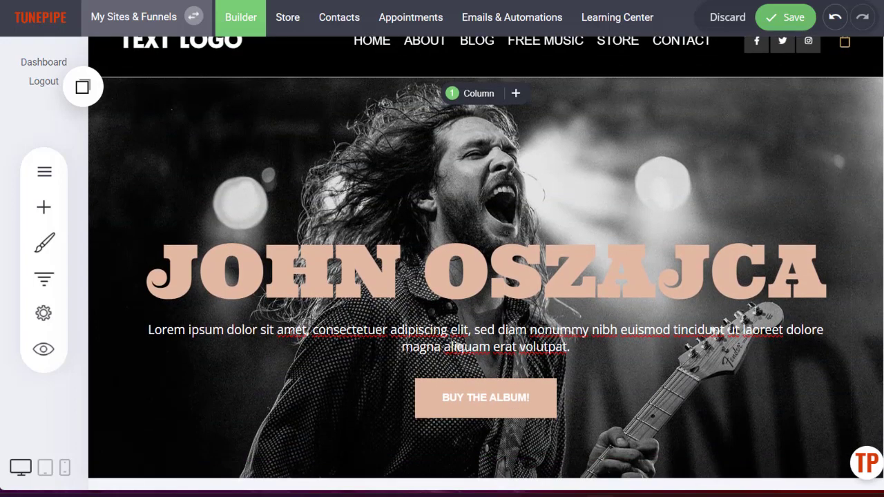
click(467, 338)
key(ctrl+a)
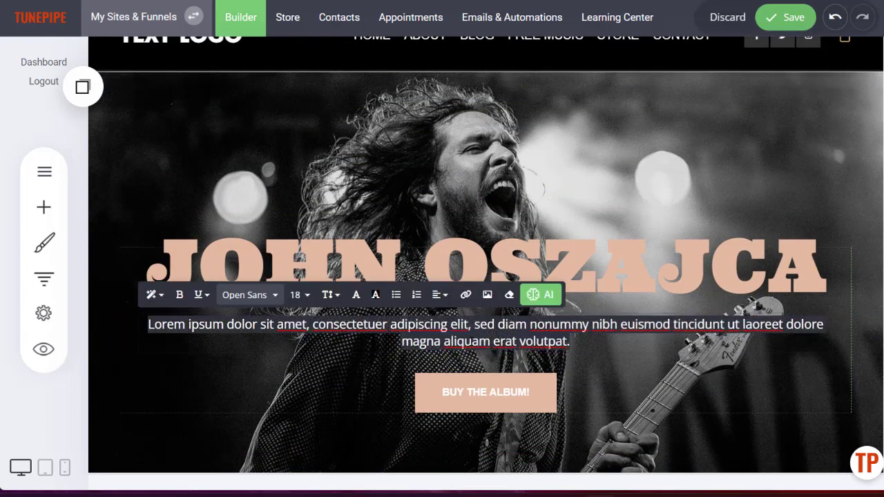
text(The o)
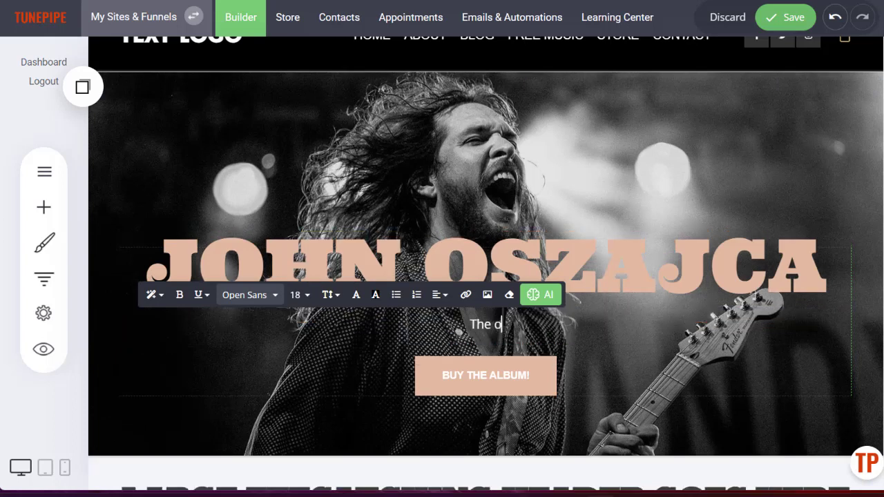
text(fficial website)
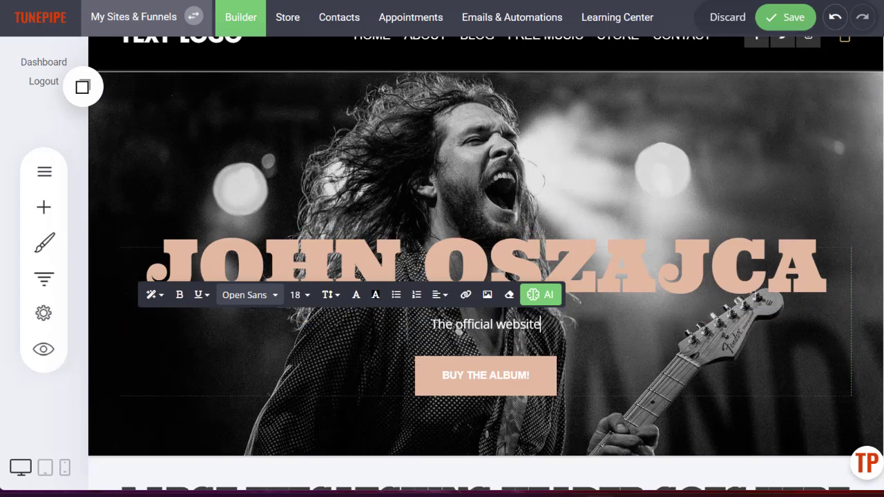
text( of singer song)
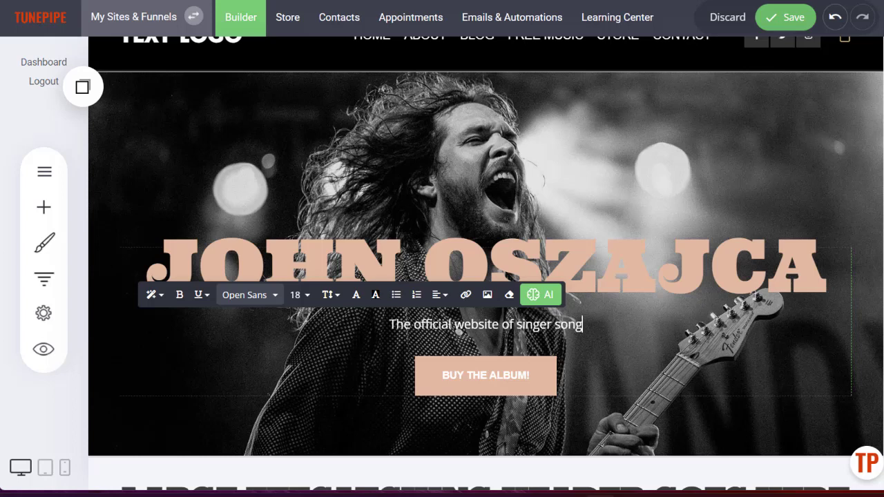
text(writer, John O)
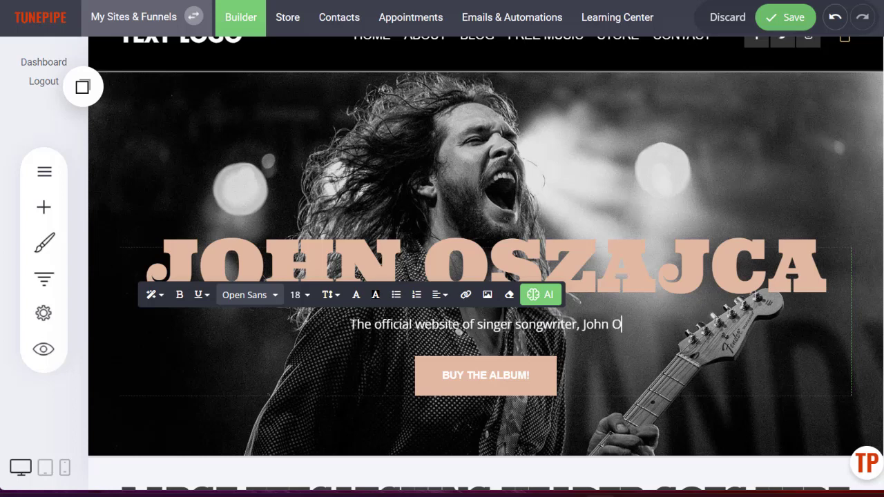
text(szajca)
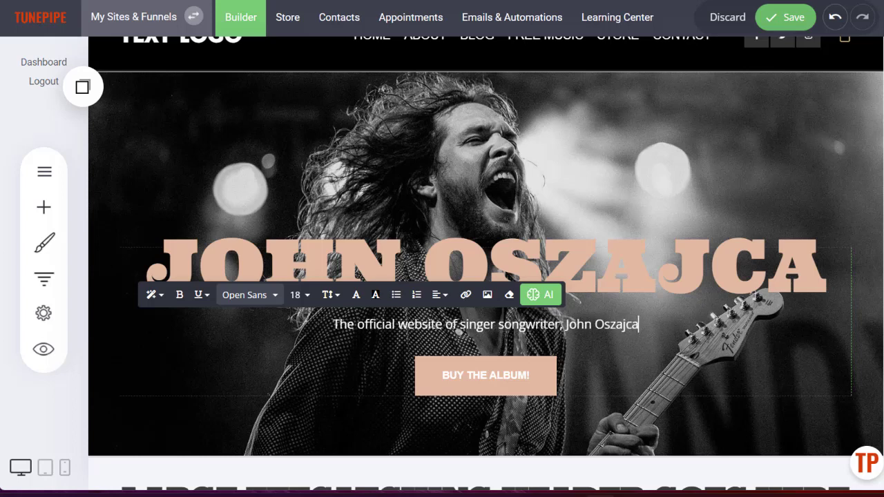
Select the tagline under the headline and look through its text color and font family options.
key(ctrl+a)
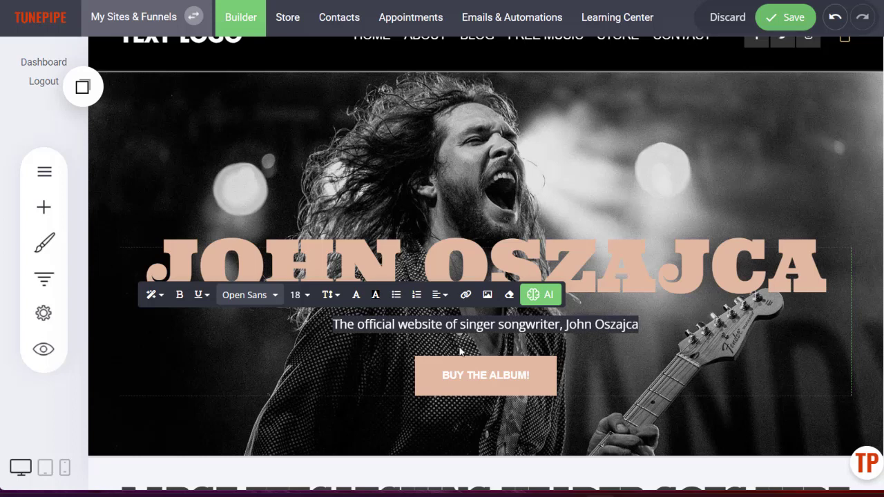
click(357, 295)
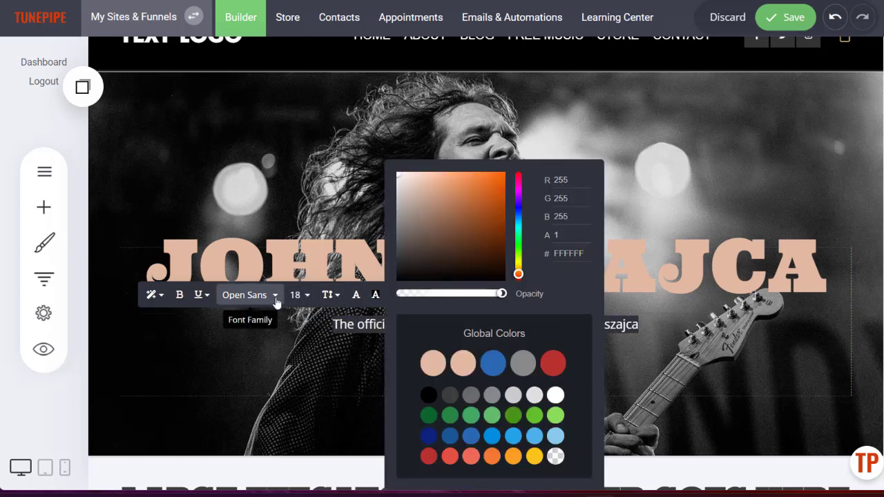
click(253, 295)
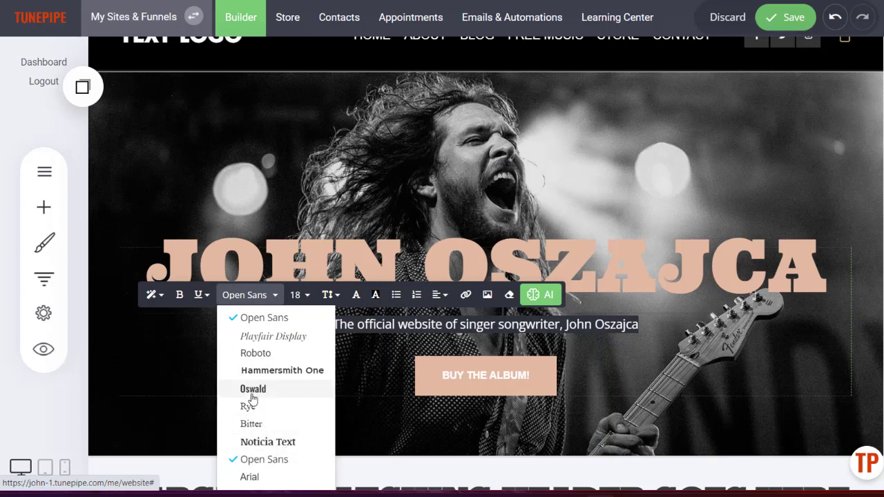
scroll(264, 382, down, 1)
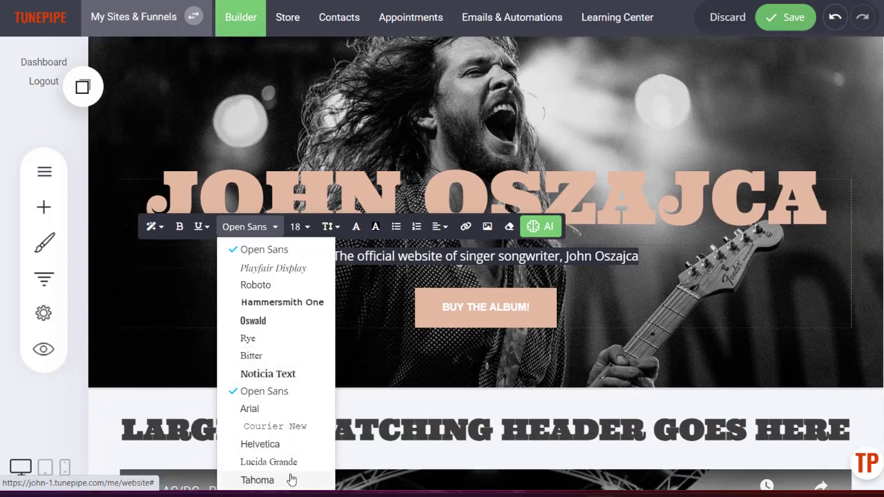
scroll(290, 476, down, 1)
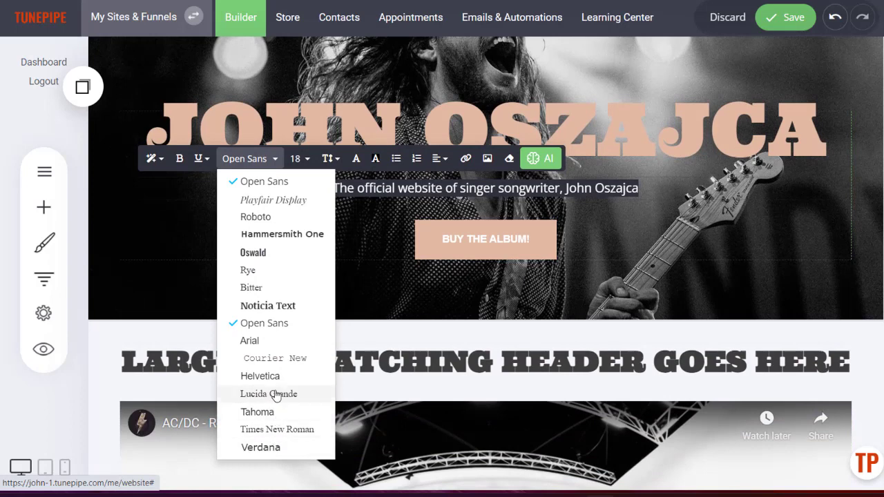
scroll(280, 393, down, 1)
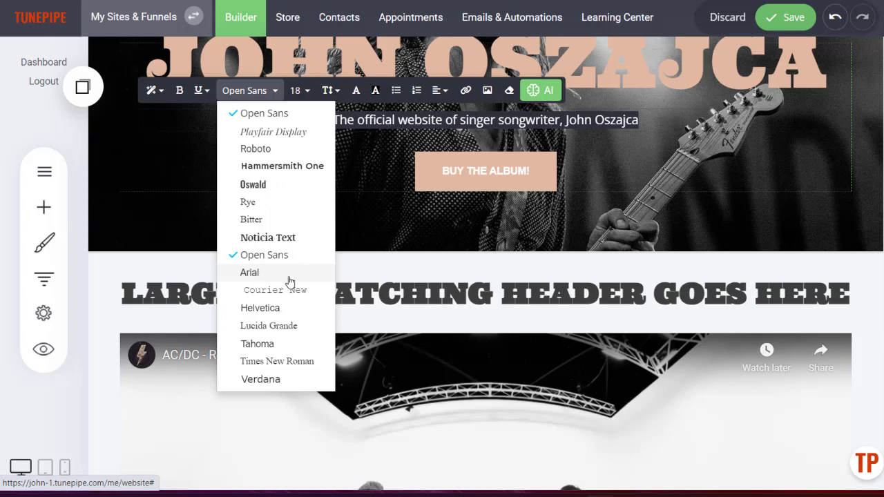
click(367, 204)
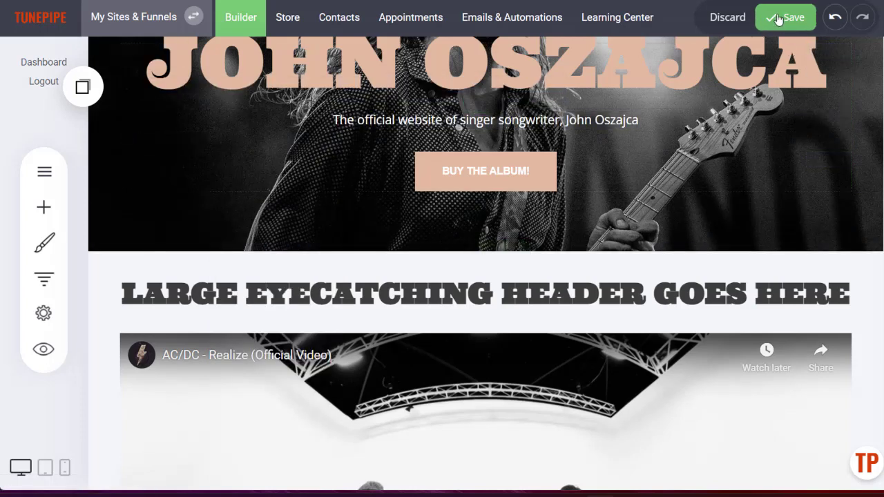
Save the page and check which fonts are added to the website in the global styling settings.
click(779, 20)
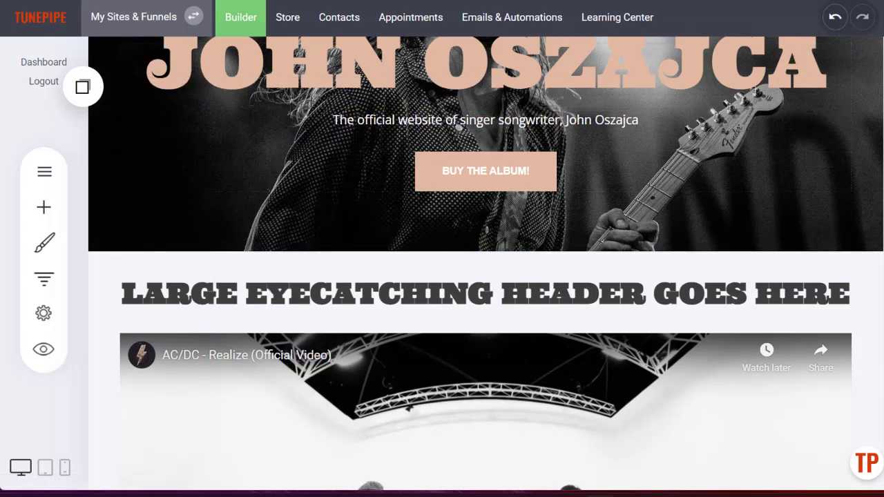
click(44, 243)
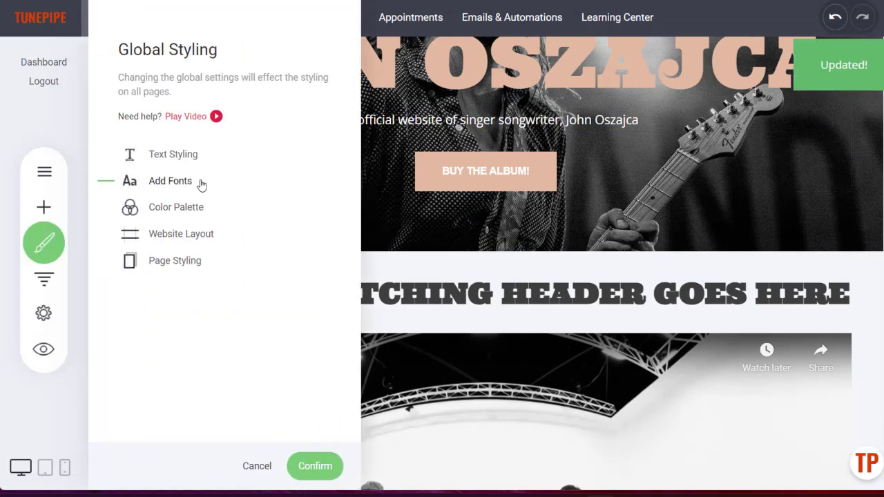
click(169, 179)
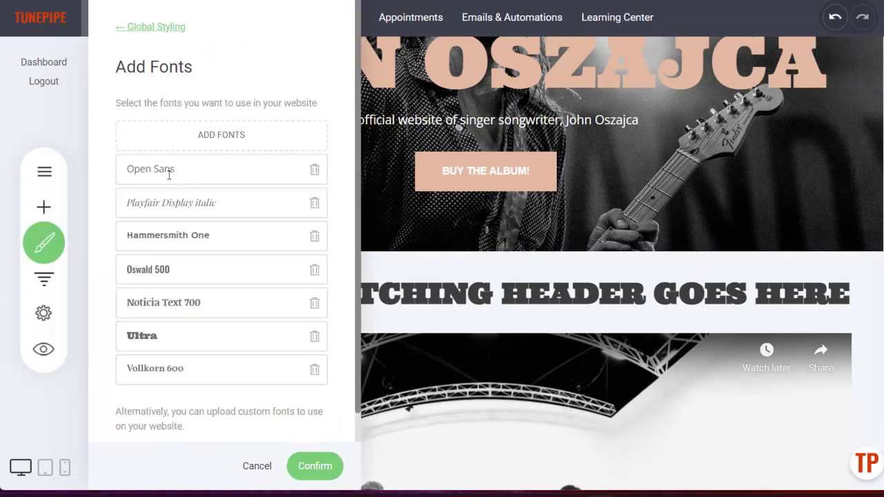
click(616, 186)
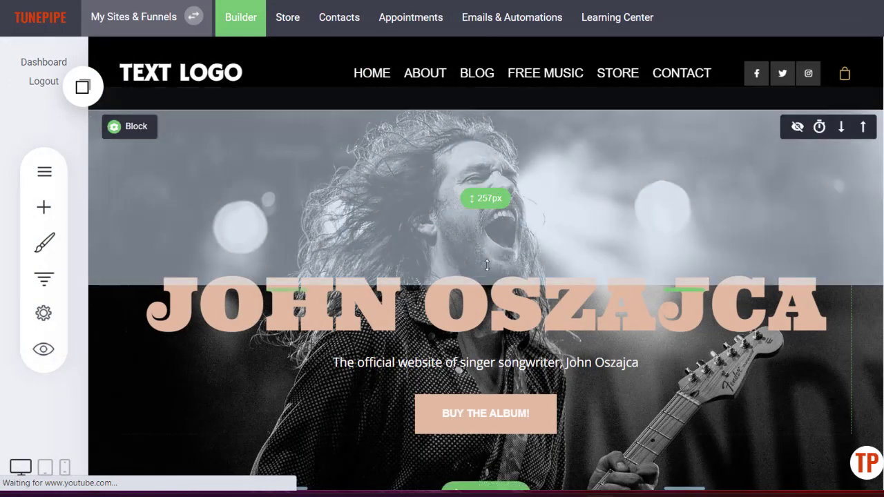
Change the font of the whole tagline under the headline to Vollkorn and save the page.
scroll(481, 230, down, 2)
click(481, 228)
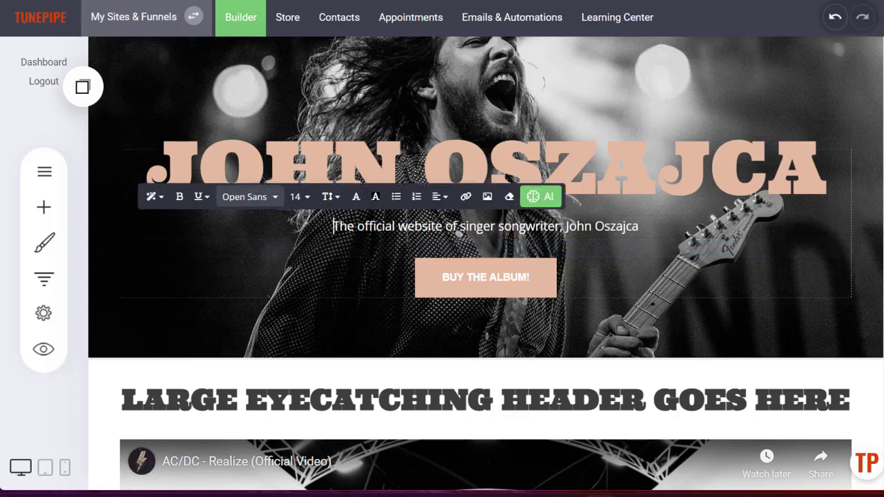
click(274, 202)
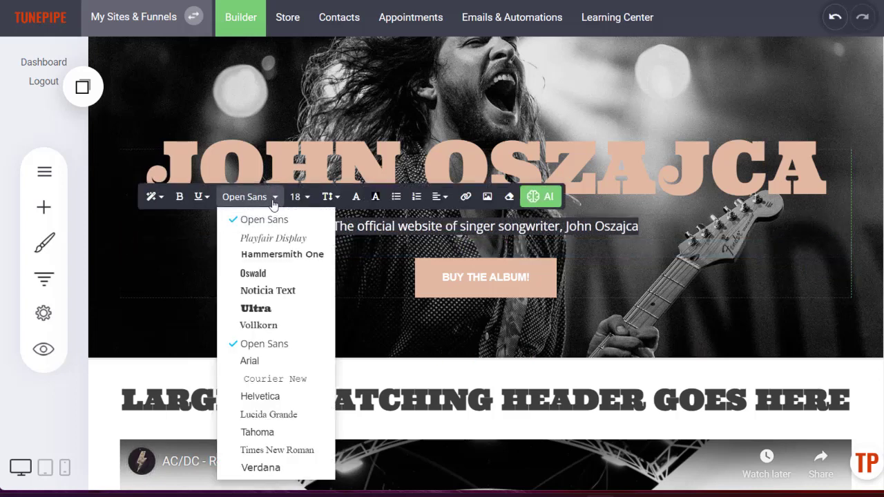
click(266, 326)
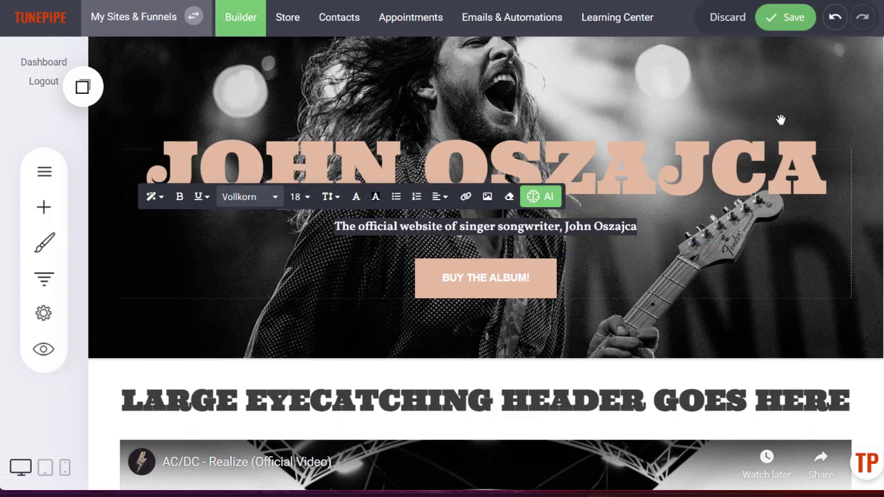
click(795, 18)
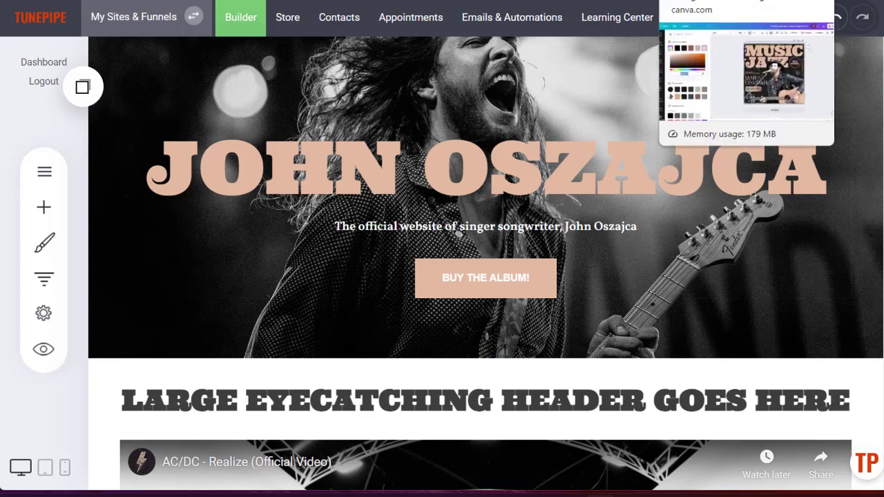
Compare the website's hero section with the music jazz design in Canva, ending back in TunePipe.
click(705, 1)
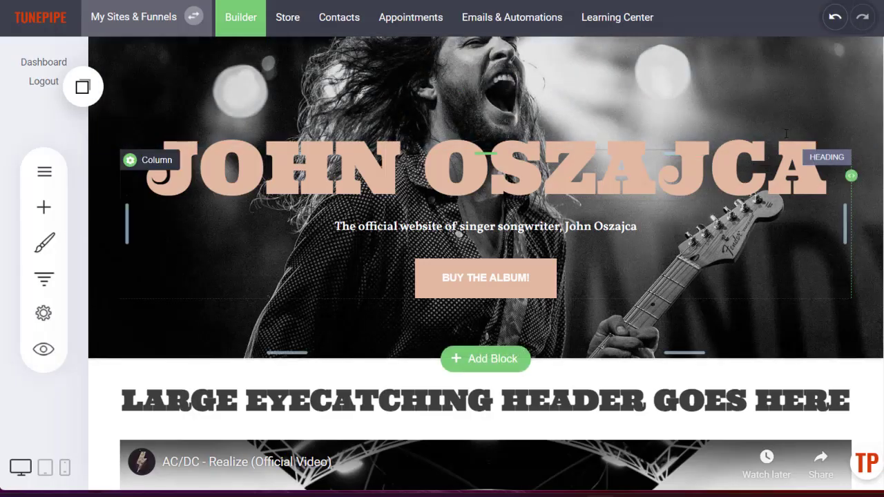
scroll(786, 134, up, 2)
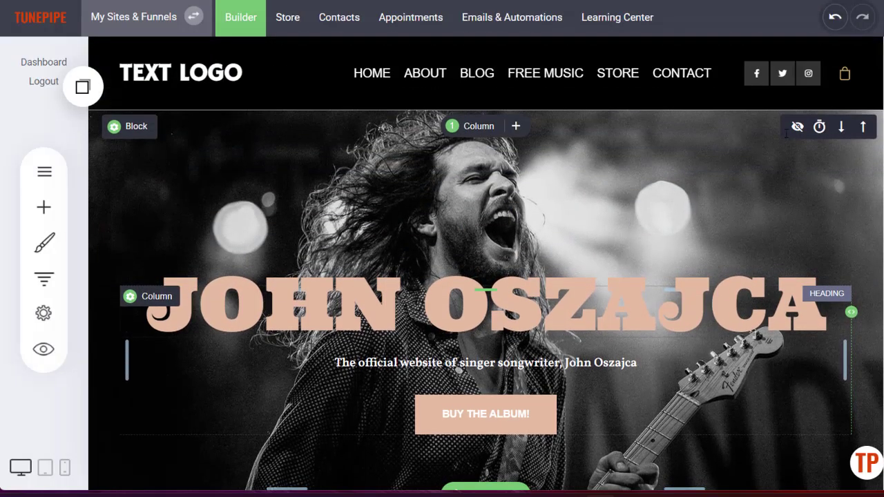
scroll(786, 134, down, 1)
scroll(636, 162, up, 1)
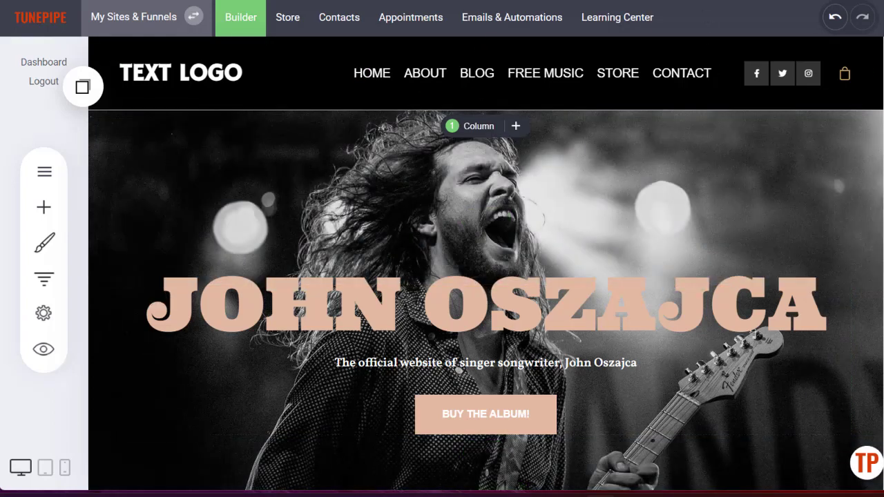
click(718, 1)
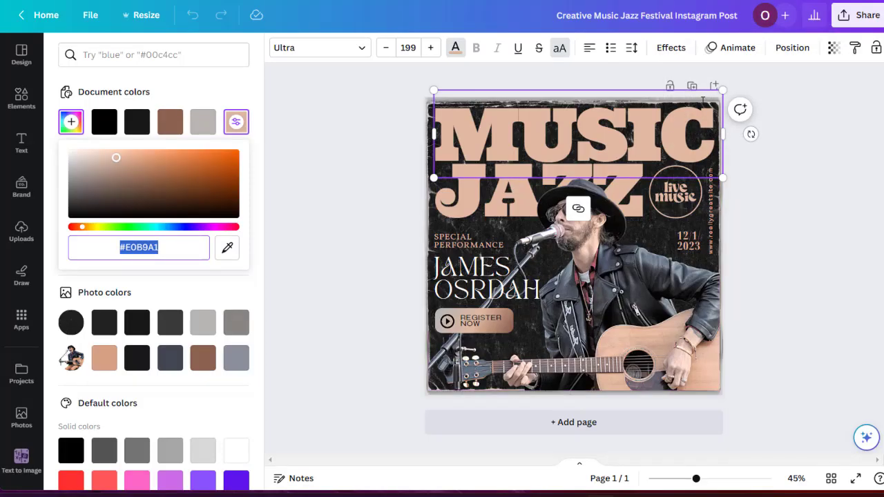
click(698, 1)
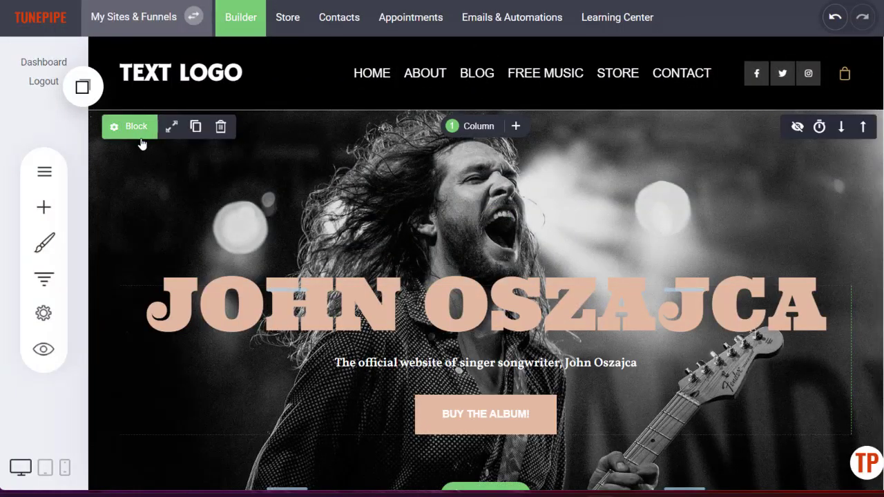
Replace the hero block's background image with an uploaded copy of Picture 480.jpg.
click(138, 131)
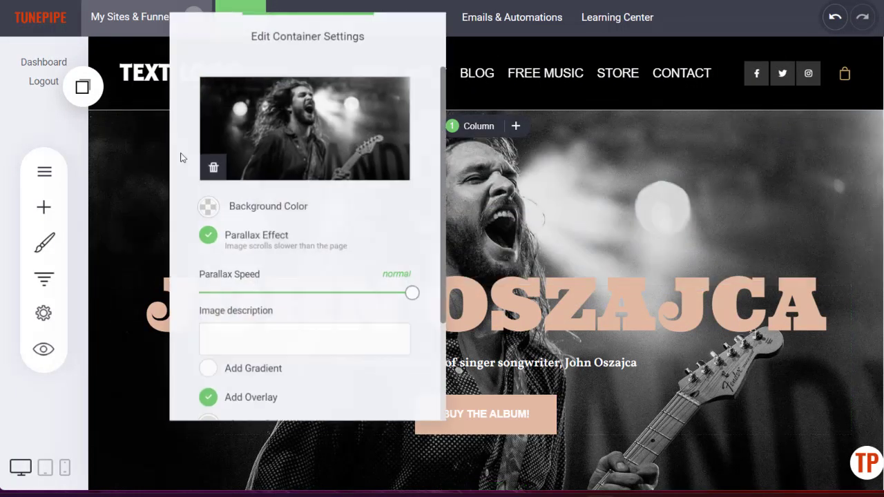
click(289, 152)
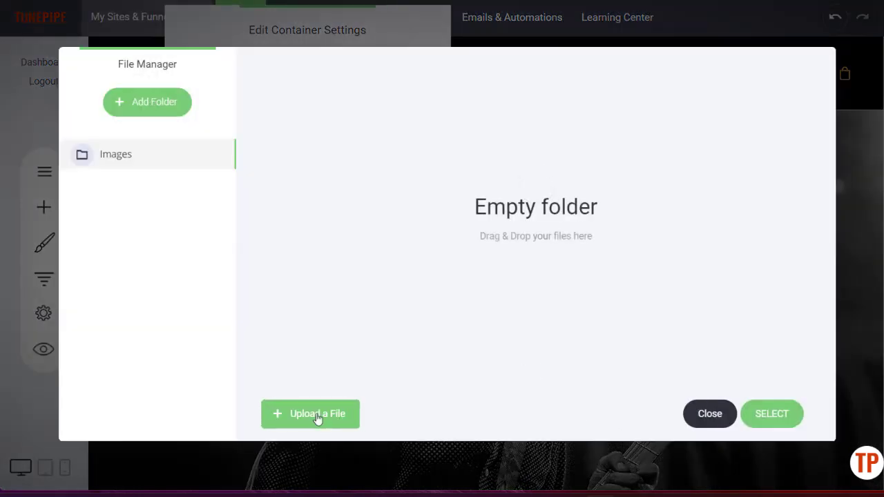
click(317, 416)
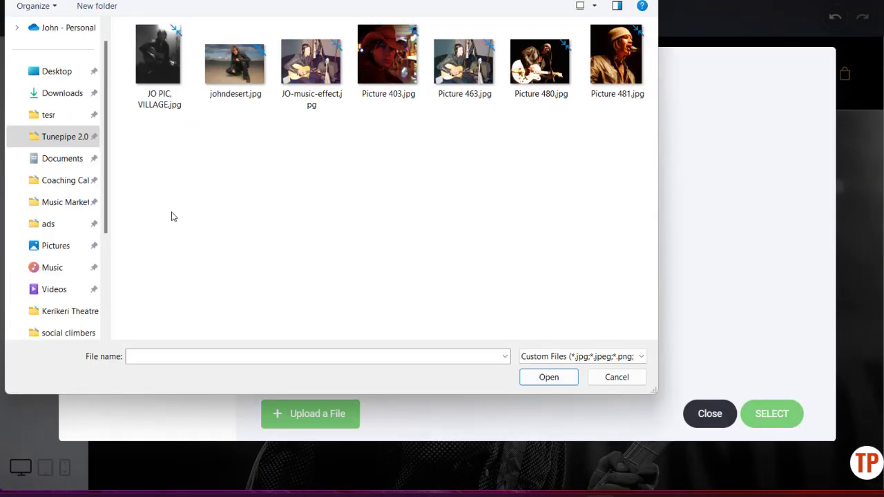
click(549, 73)
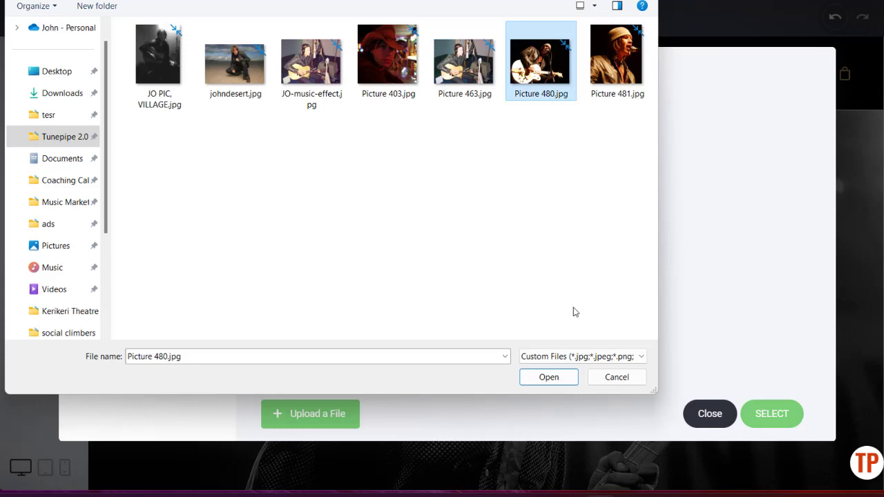
click(546, 380)
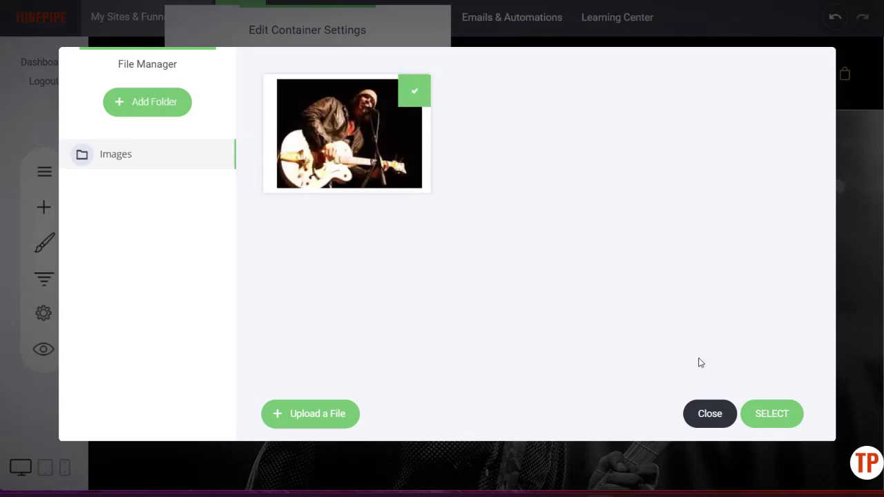
click(770, 415)
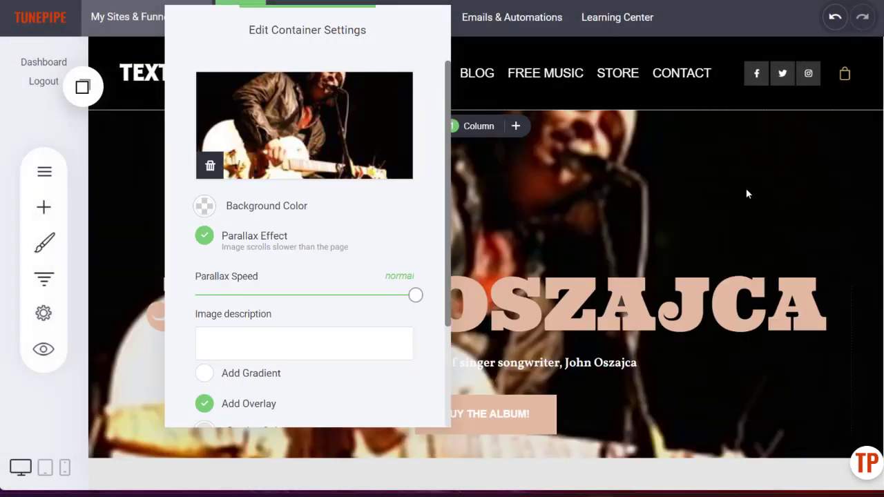
click(558, 114)
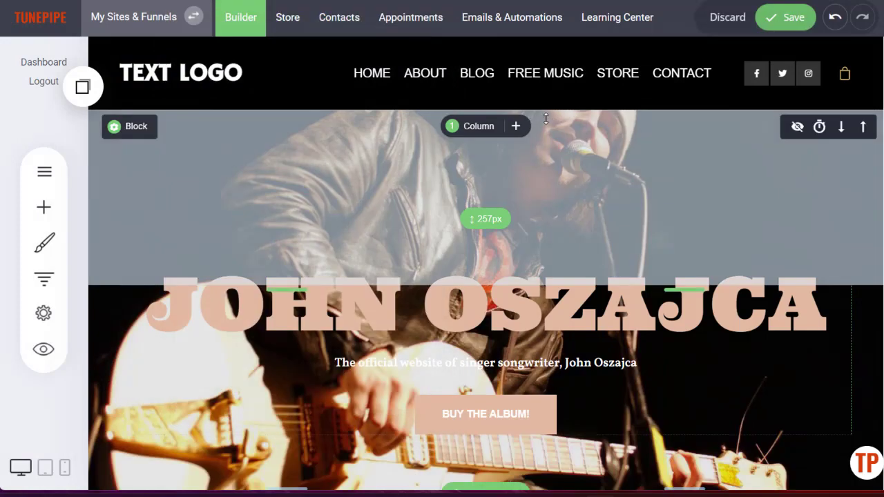
Reduce the hero block's spacing above the headline and enlarge the spacing below the album button.
drag(545, 118, 582, 196)
drag(505, 287, 523, 150)
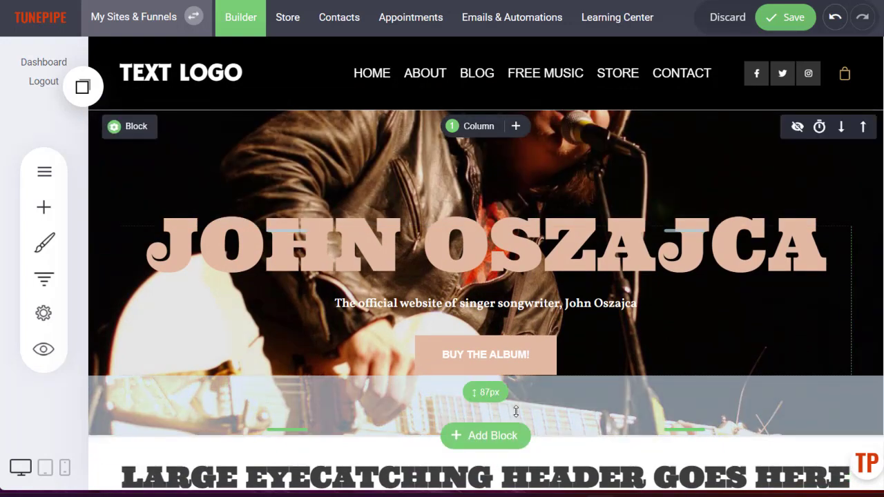
drag(486, 391, 485, 424)
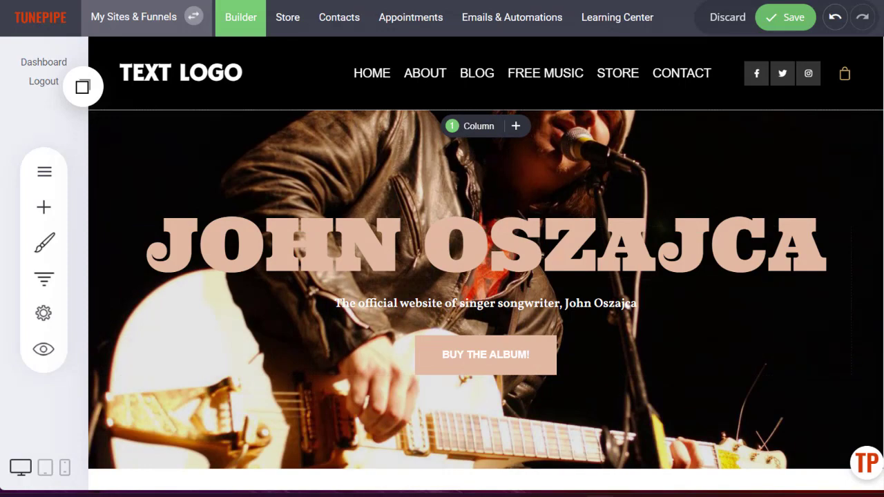
Set the hero block's image overlay to black (000000) with an opacity of 0.6774.
click(137, 132)
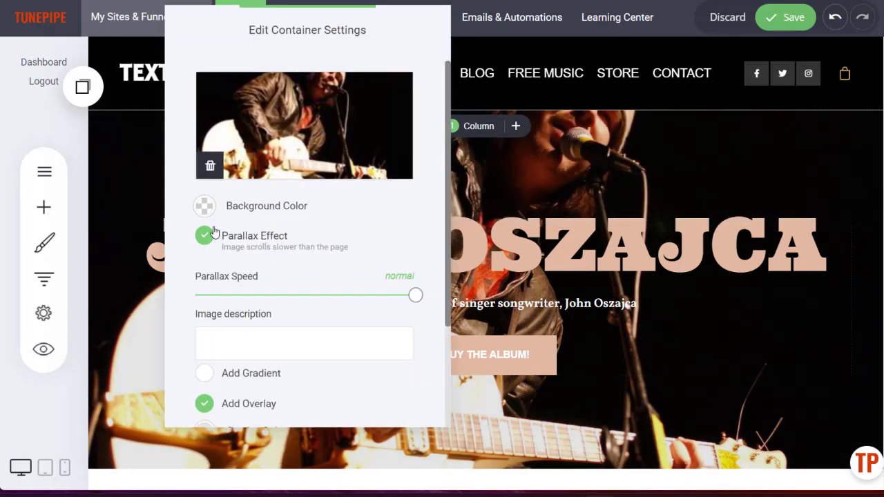
scroll(207, 332, down, 2)
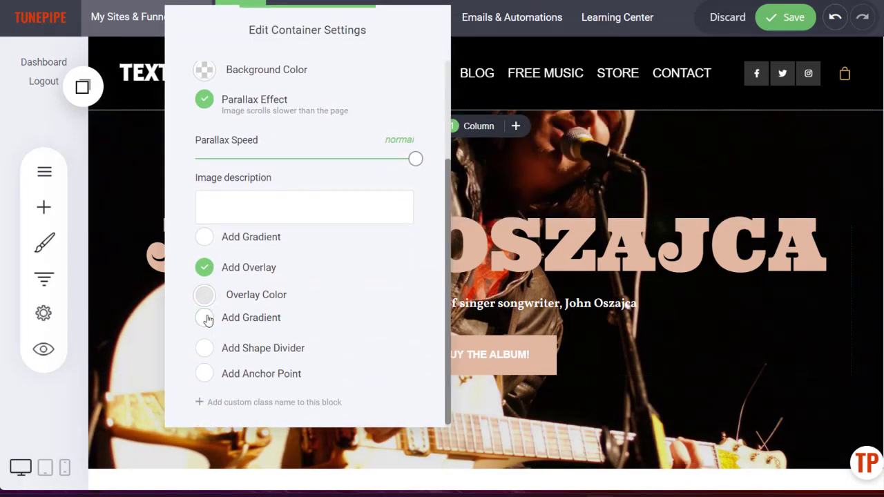
click(205, 295)
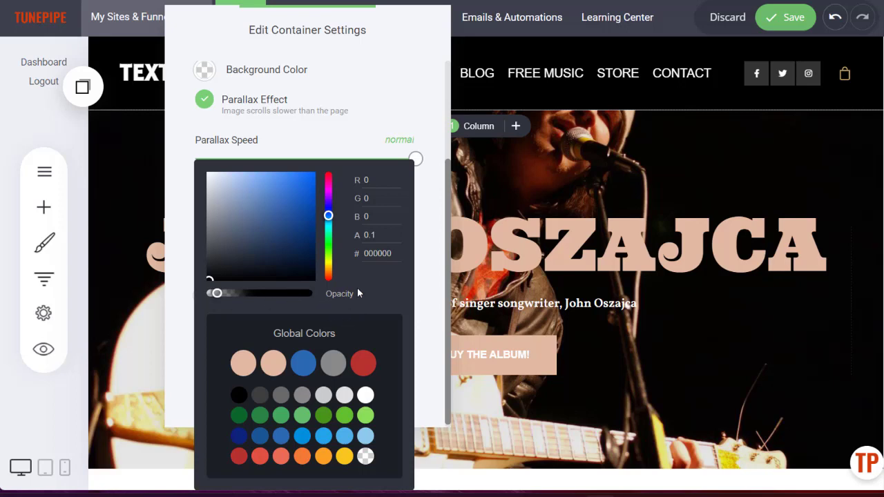
click(238, 395)
click(261, 397)
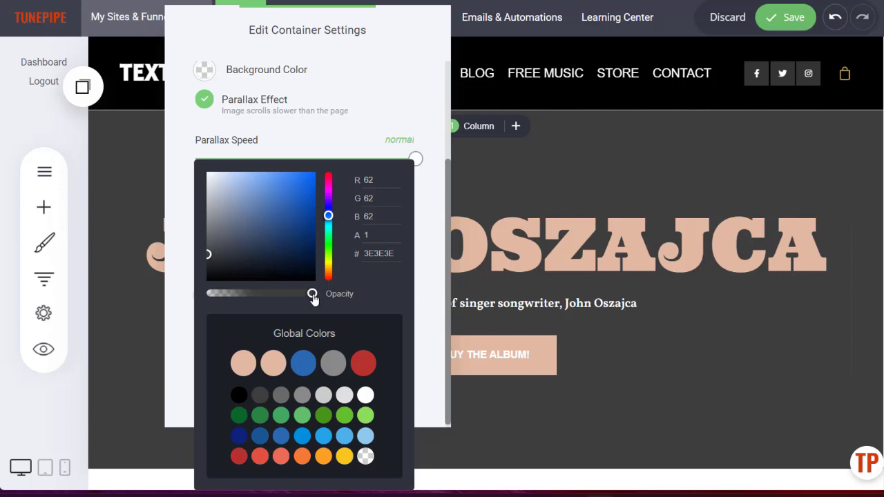
drag(312, 295, 279, 295)
click(239, 395)
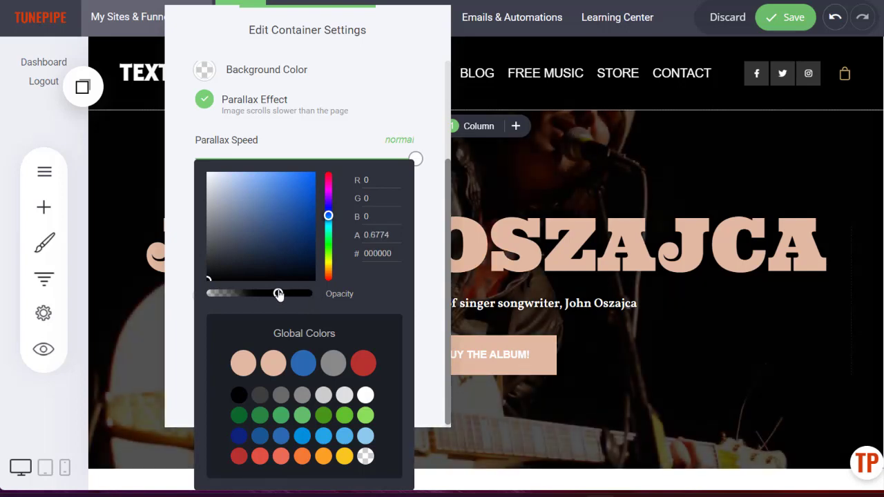
click(703, 381)
click(705, 382)
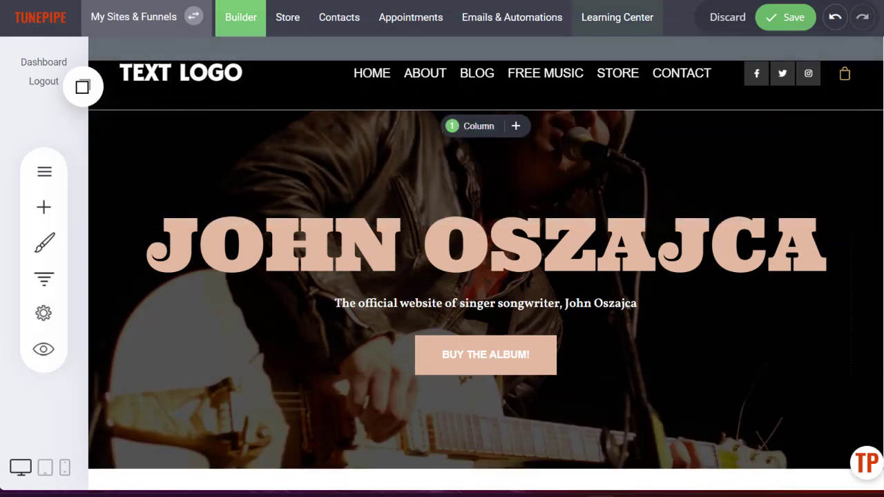
Switch to Pixabay, search all images for "acoustic guitar" and browse the results for a suitable background picture.
click(698, 1)
scroll(763, 164, down, 3)
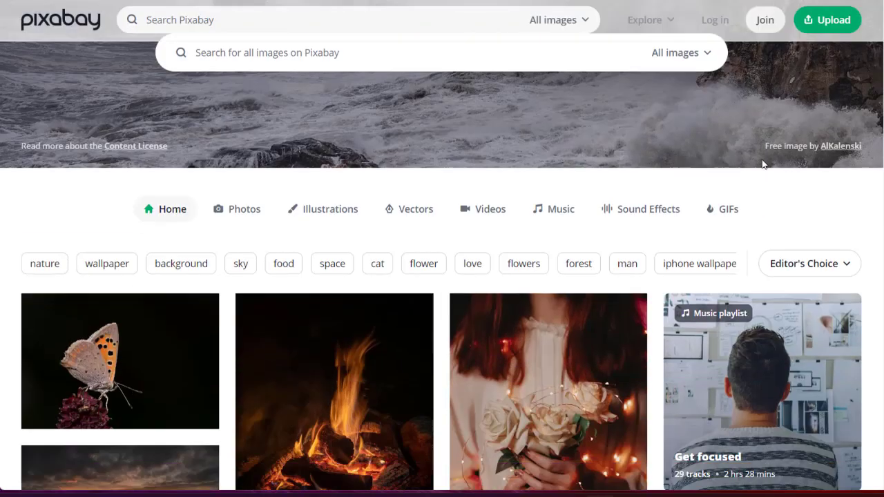
scroll(763, 165, up, 3)
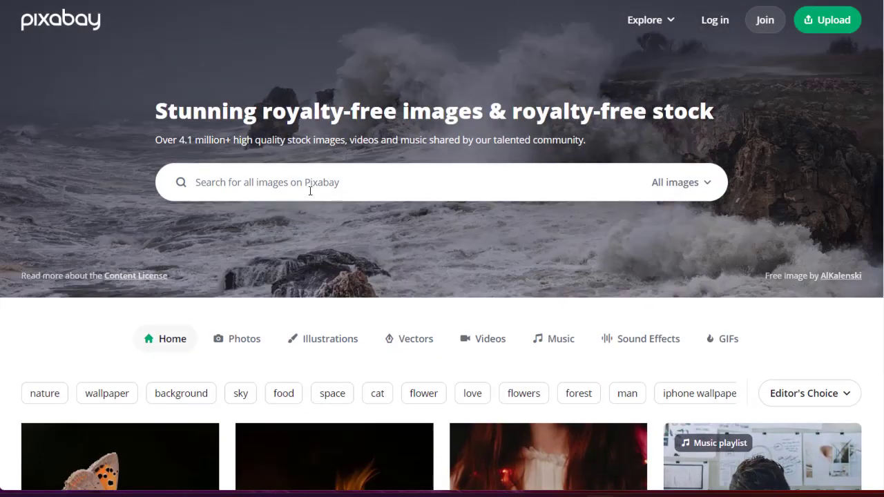
click(285, 181)
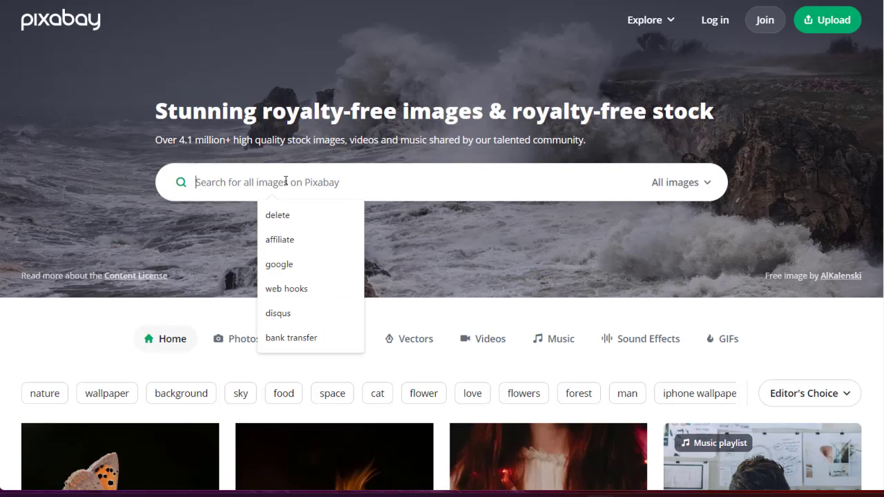
text(acousti)
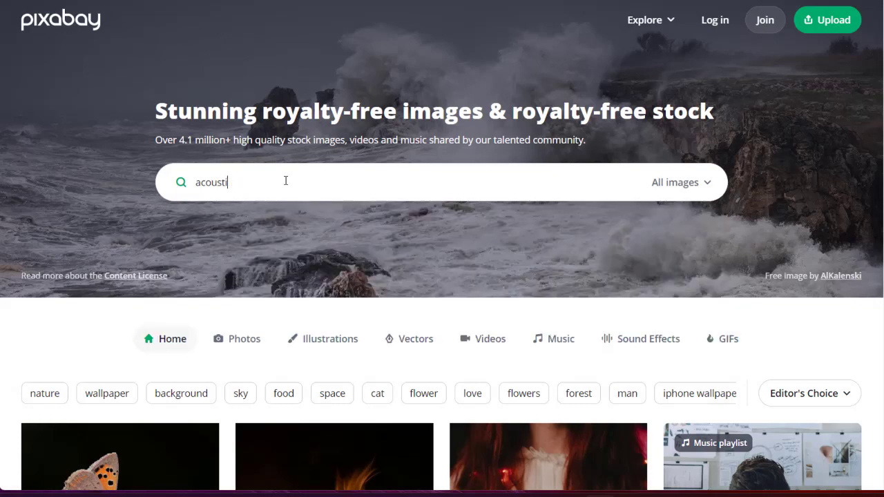
text(ngc guitar)
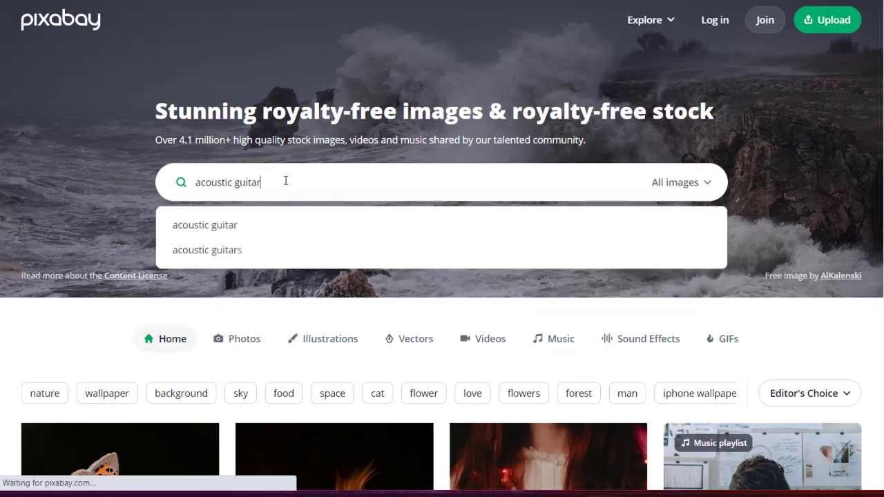
key(Return)
scroll(442, 190, down, 5)
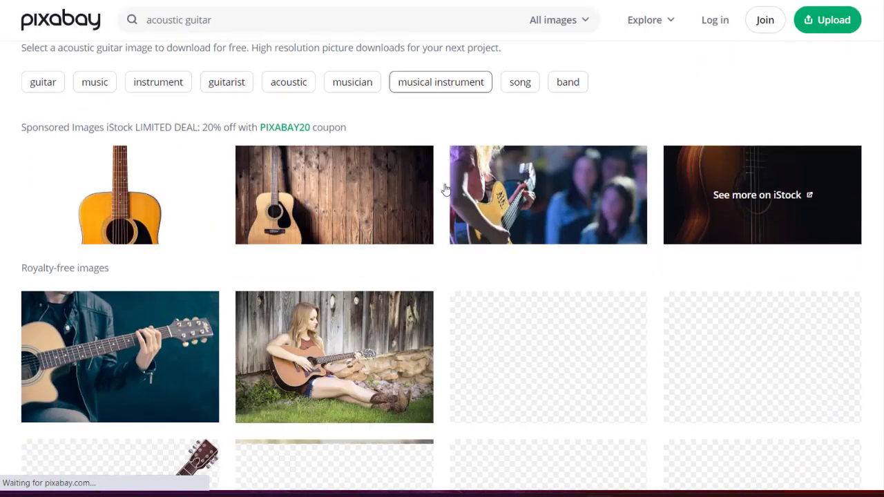
scroll(445, 189, down, 10)
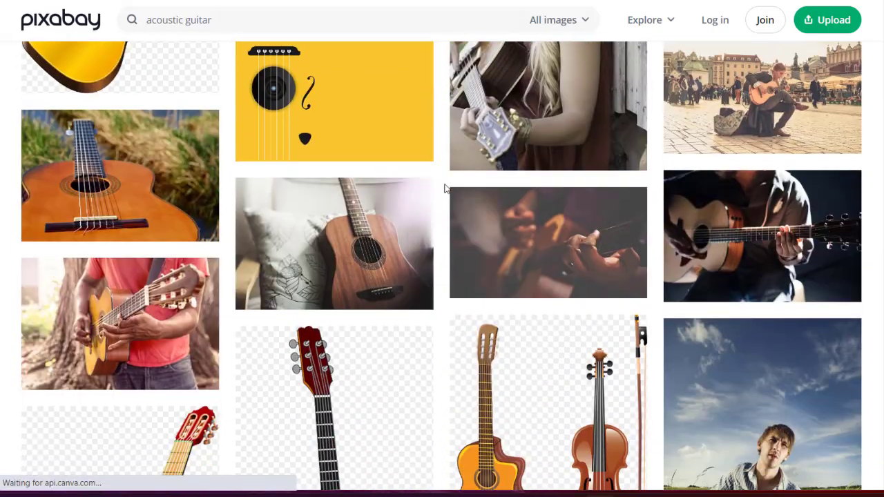
scroll(446, 188, down, 5)
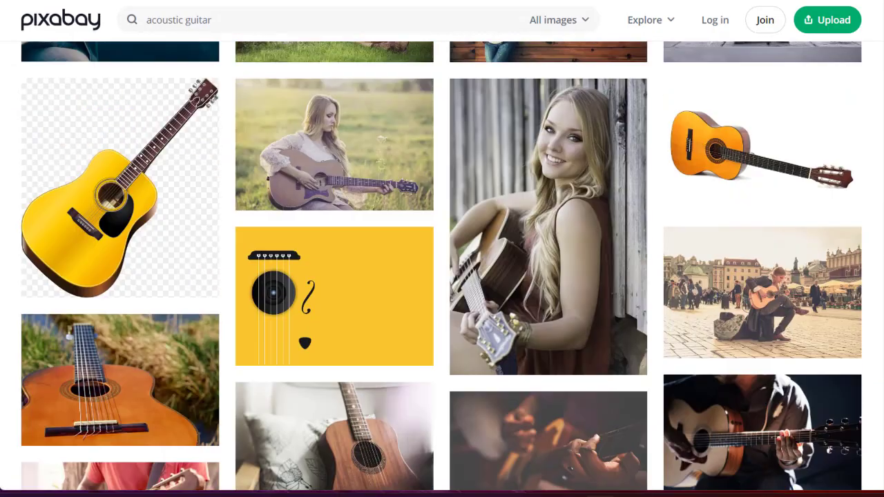
Refine the Pixabay image search to "black and white acoustic guitar".
click(151, 24)
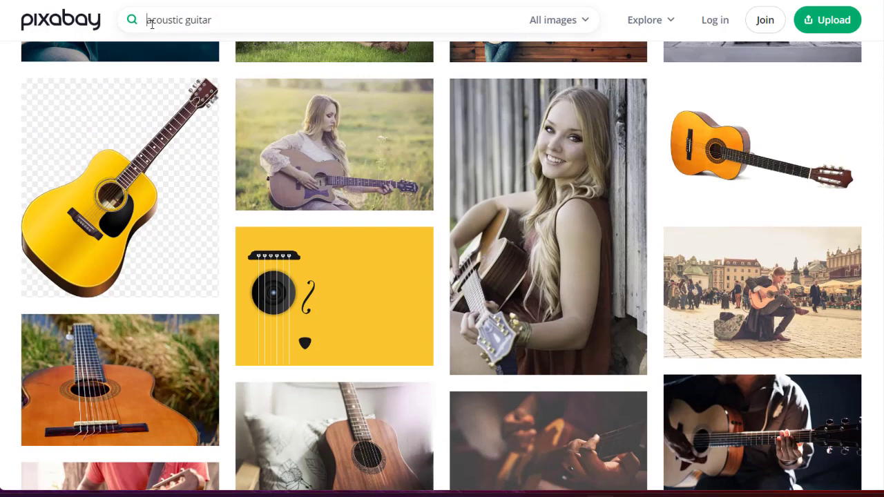
text(black and whit)
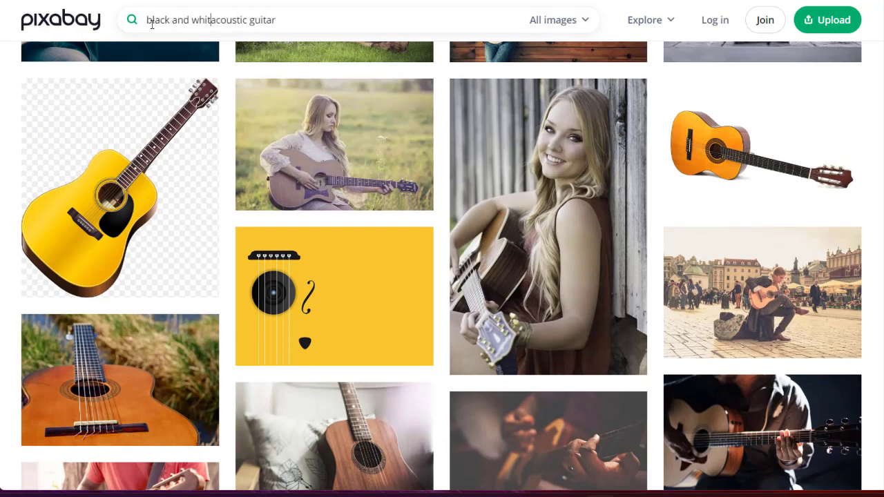
text(e)
key(Return)
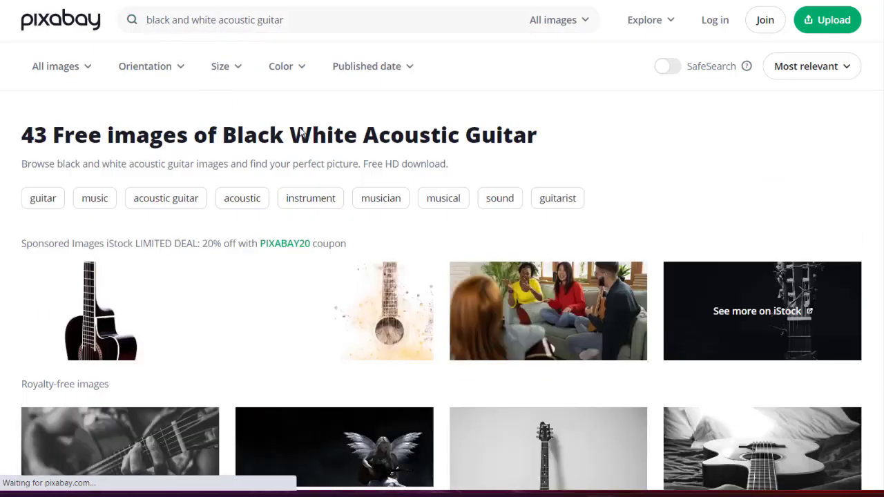
Browse the black and white acoustic guitar results for a suitable hero background photo.
scroll(306, 126, down, 6)
scroll(177, 225, up, 2)
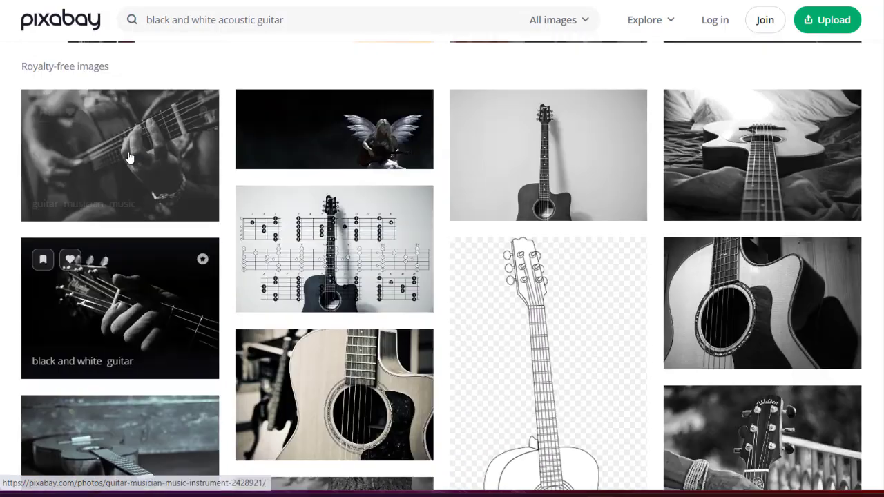
scroll(540, 282, down, 6)
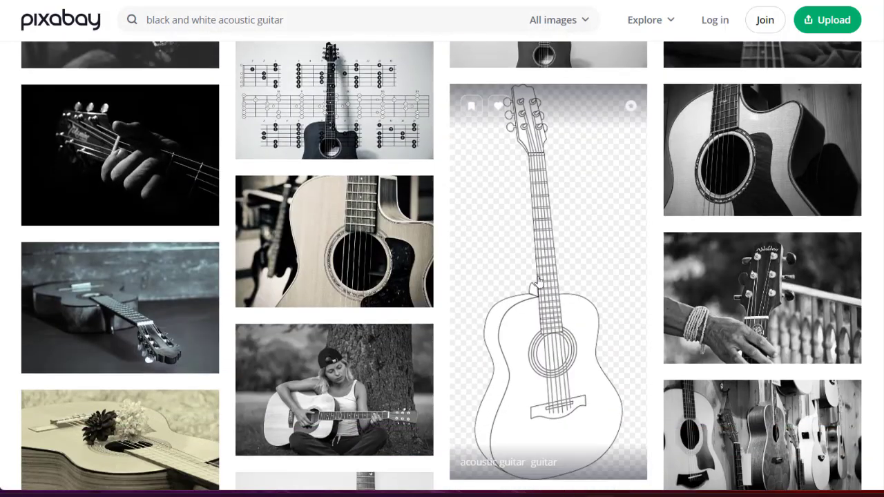
scroll(539, 281, down, 8)
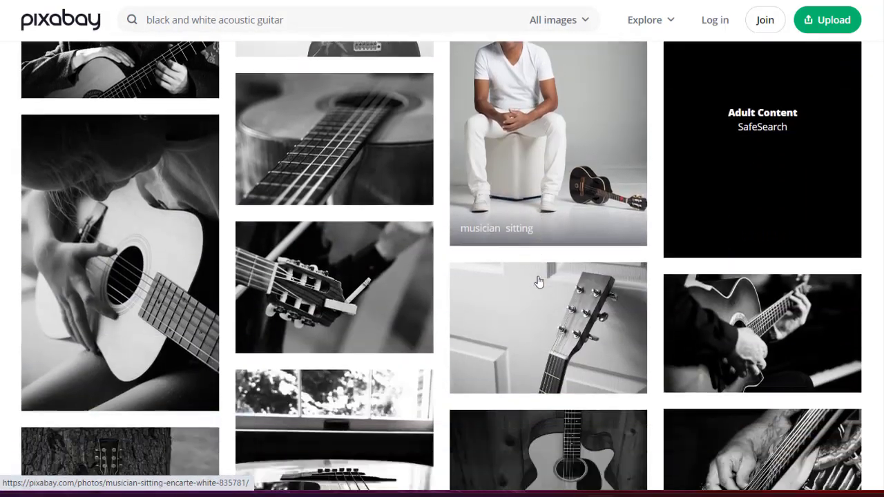
scroll(540, 282, down, 7)
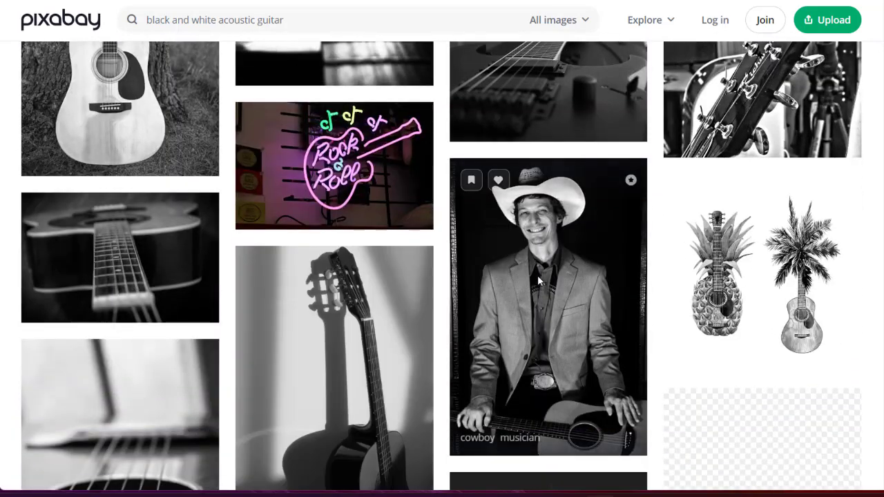
scroll(538, 280, down, 7)
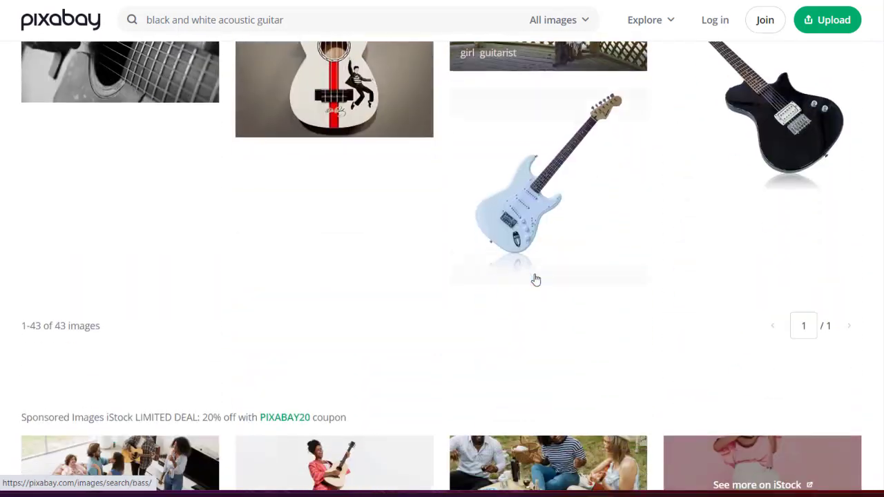
scroll(536, 279, up, 3)
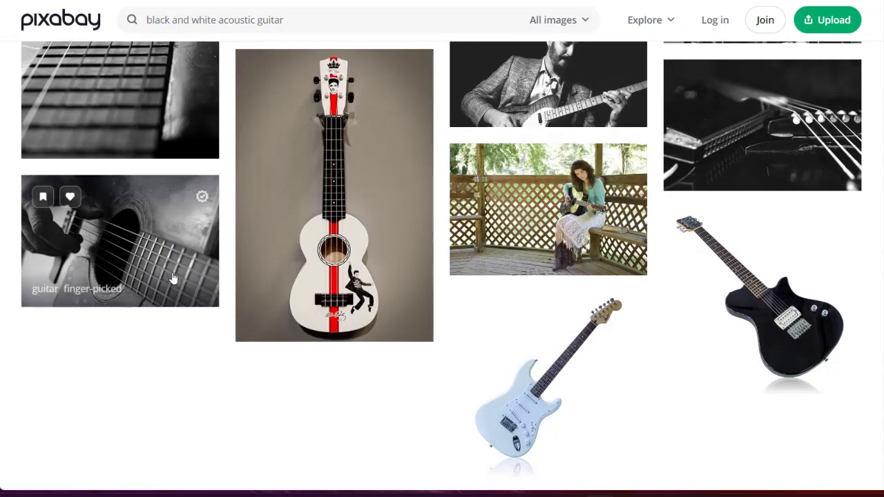
scroll(179, 272, up, 20)
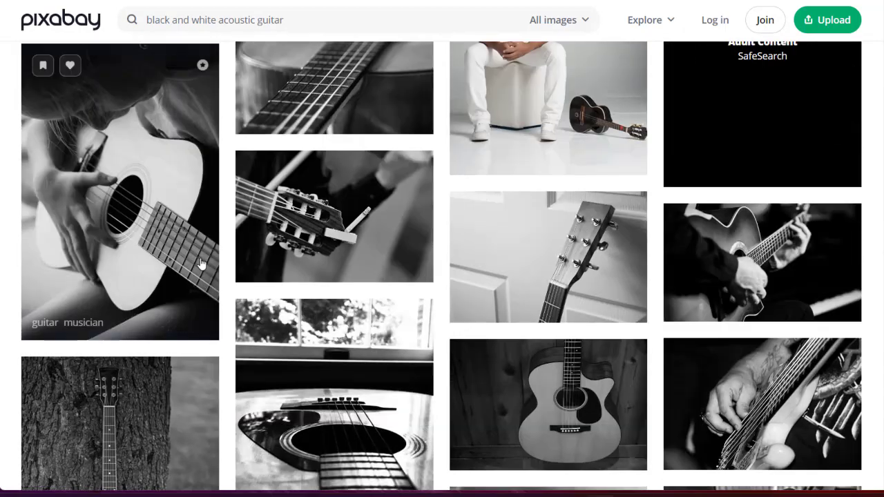
scroll(200, 261, up, 4)
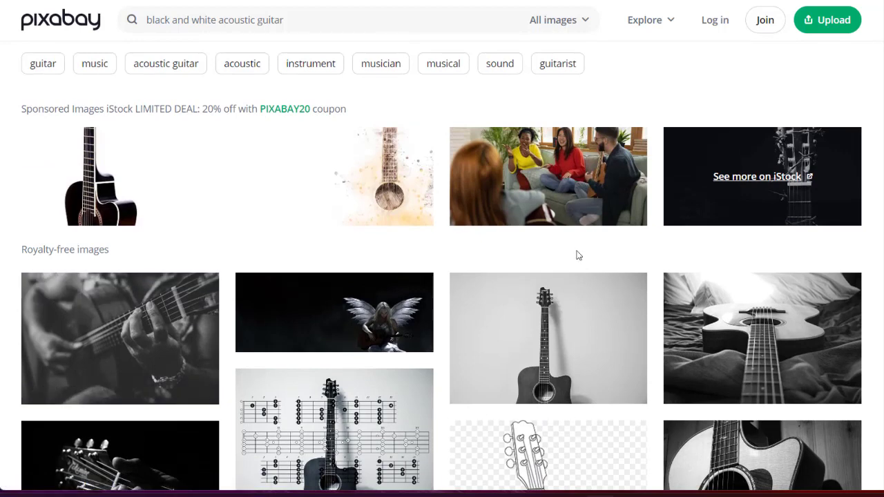
Download the close-up photo of hands playing a guitar at 1280×853 and save it as guitar-2428921_1280.jpg.
click(119, 328)
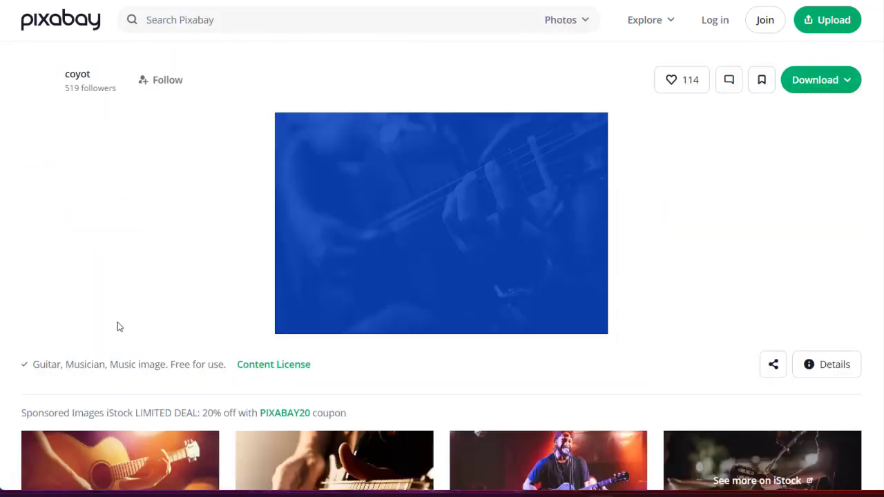
click(822, 80)
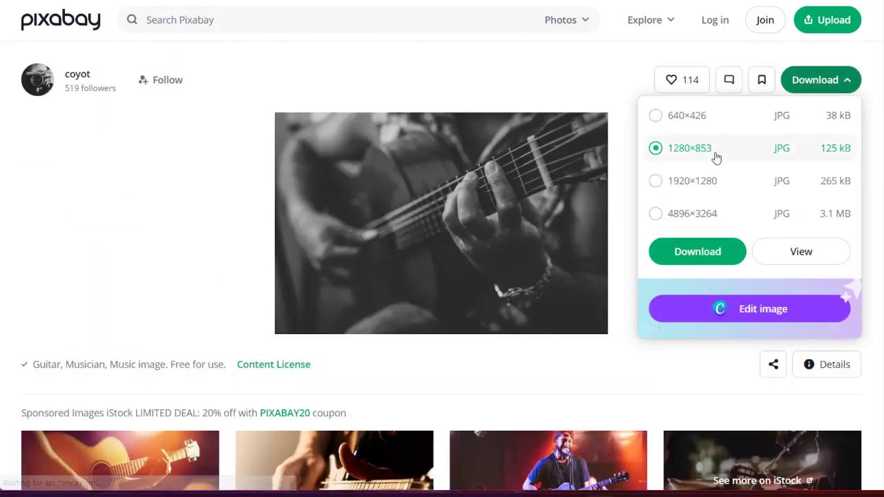
click(697, 252)
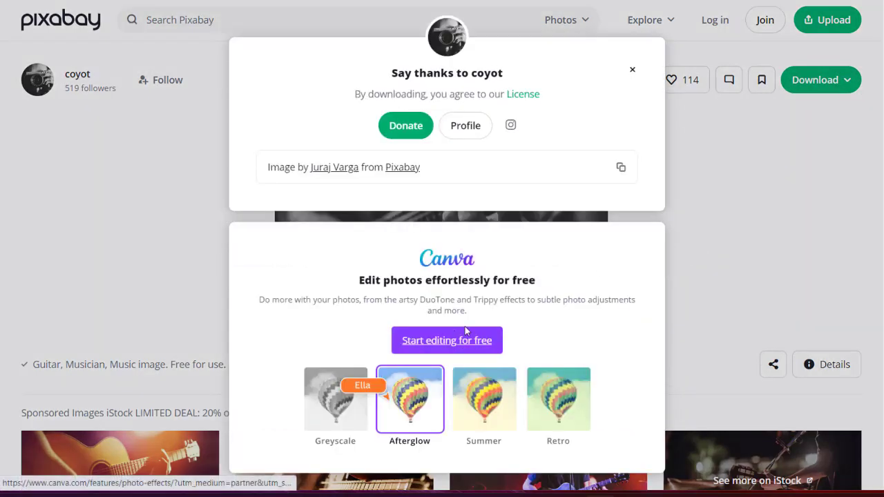
click(458, 339)
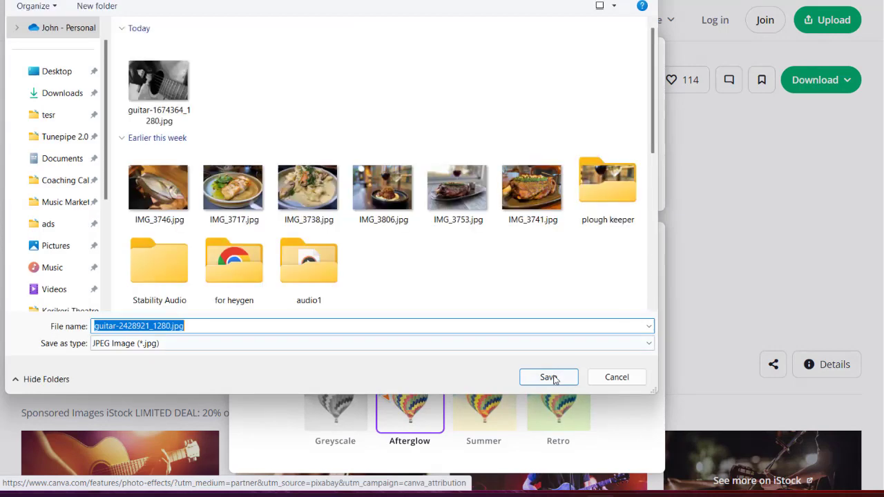
click(552, 377)
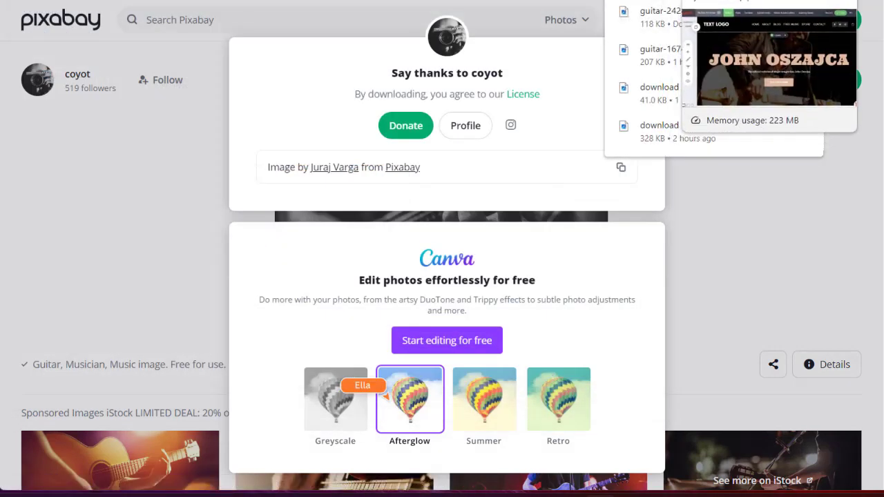
Switch to TunePipe and replace the hero block's background image with an upload of guitar-2428921_1280.jpg from the Downloads folder.
click(769, 2)
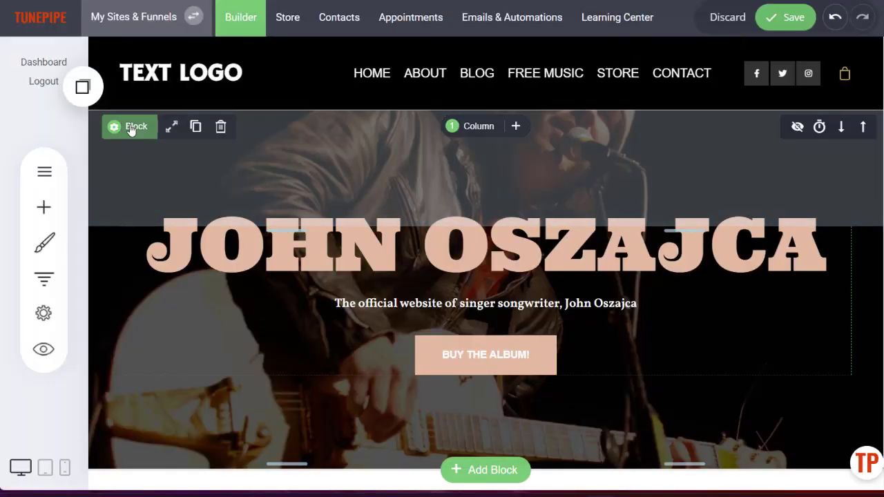
click(130, 127)
click(335, 148)
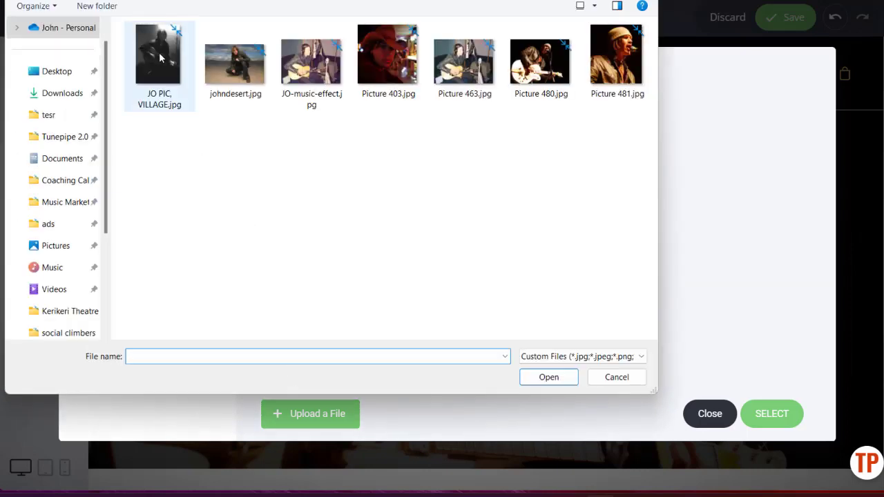
click(58, 93)
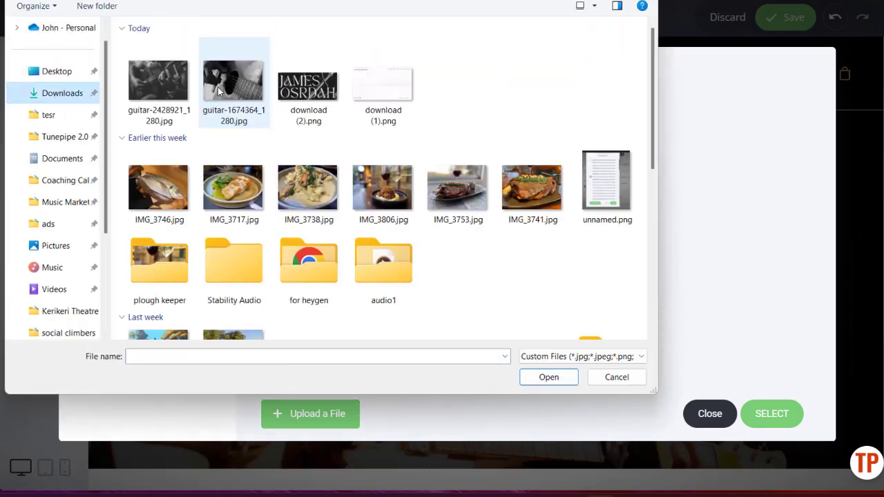
click(159, 79)
click(545, 377)
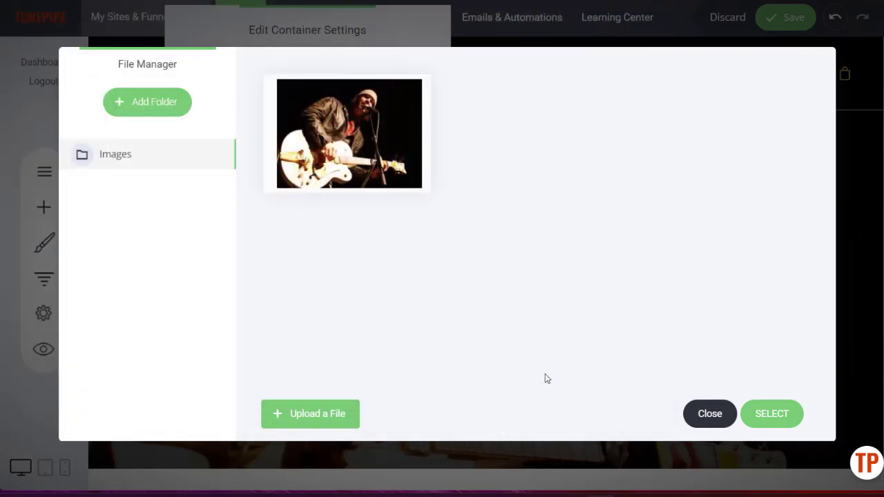
click(362, 119)
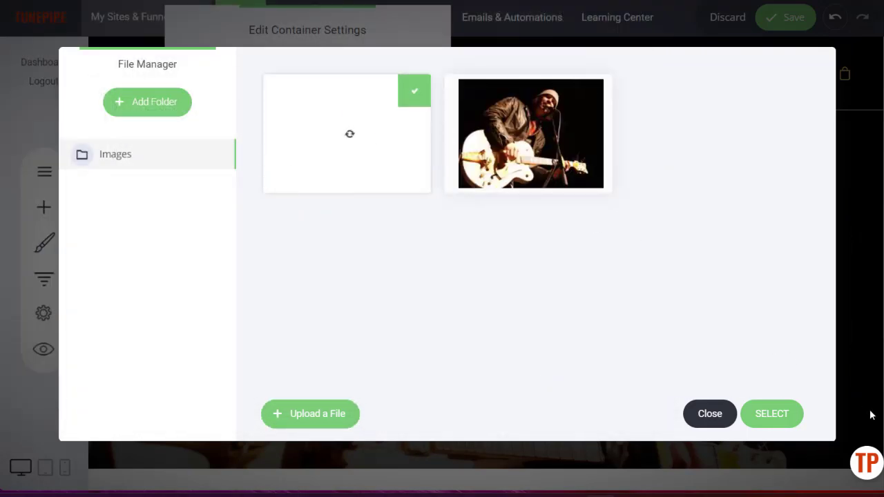
click(771, 416)
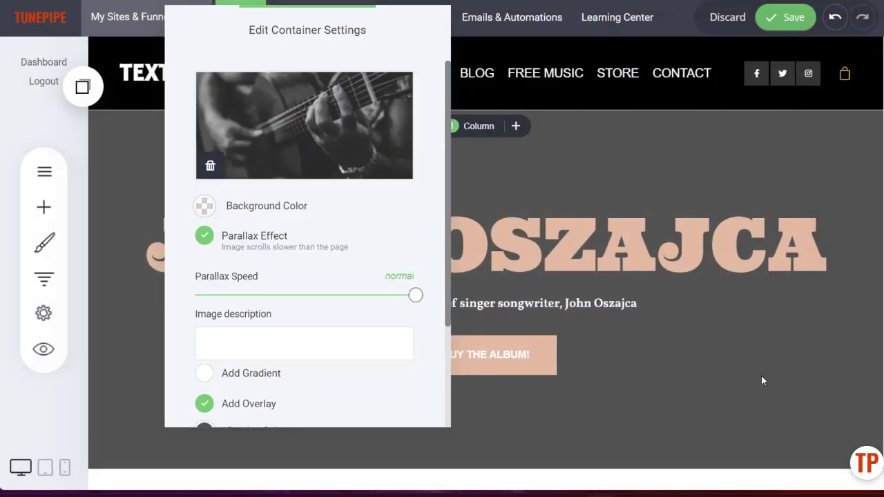
Slightly lower the hero overlay's opacity and add a little more spacing above the headline.
scroll(302, 261, down, 2)
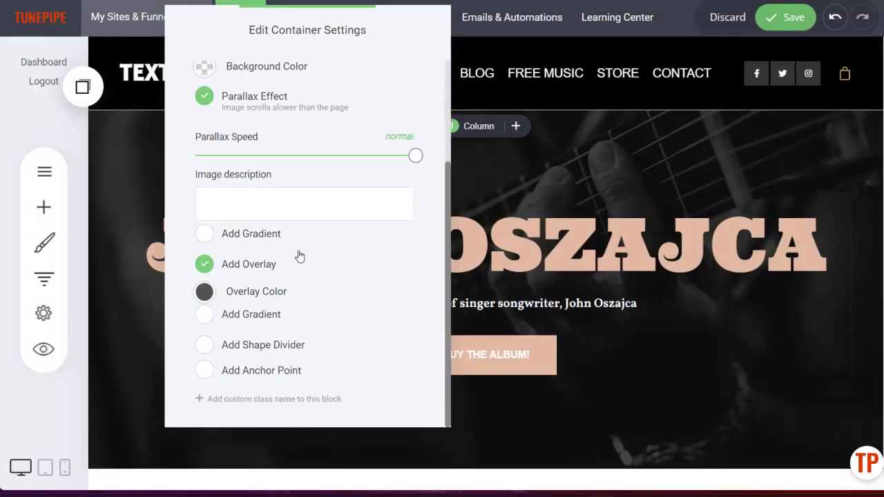
click(205, 291)
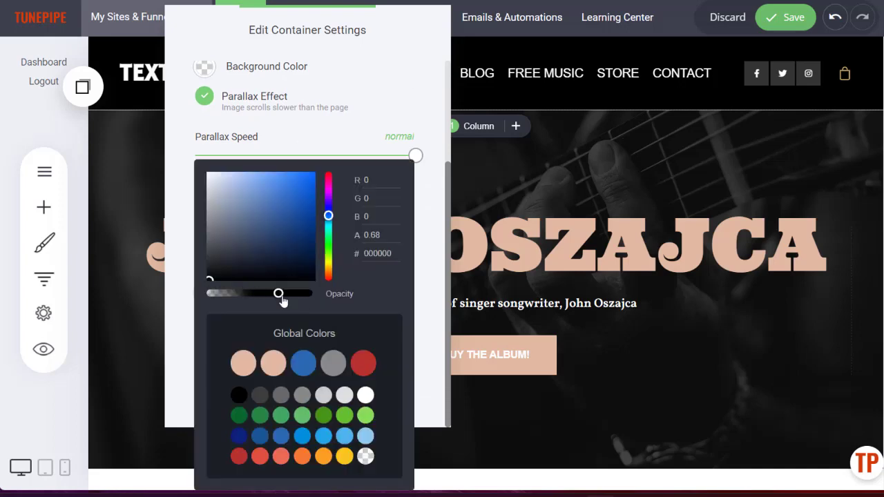
drag(279, 295, 275, 295)
click(638, 331)
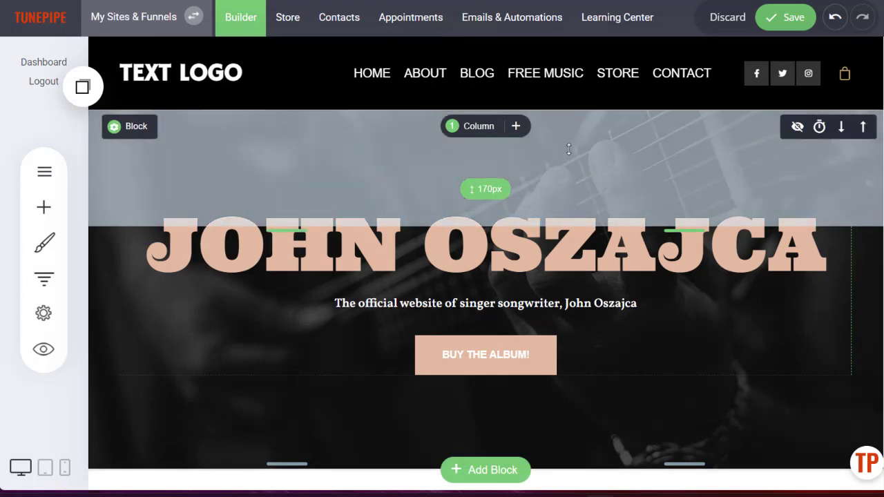
drag(569, 150, 569, 158)
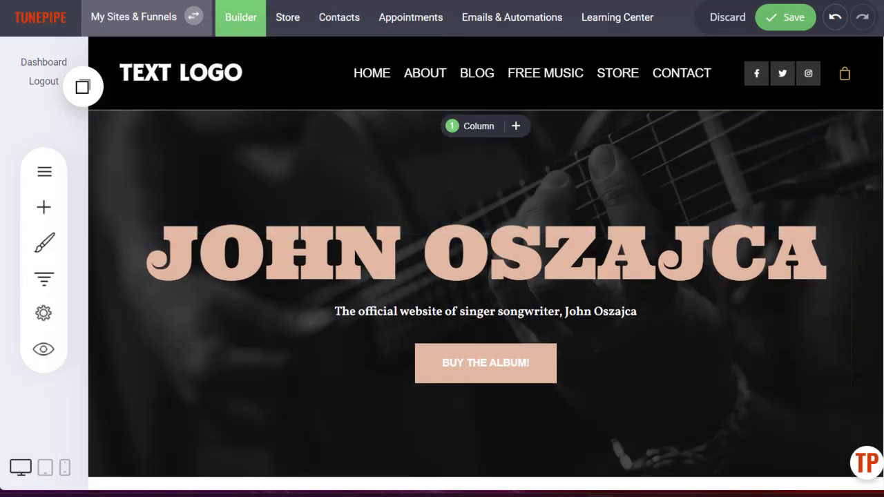
Replace the header's placeholder text logo with the musician's full name in capital letters.
mouse_move(714, 83)
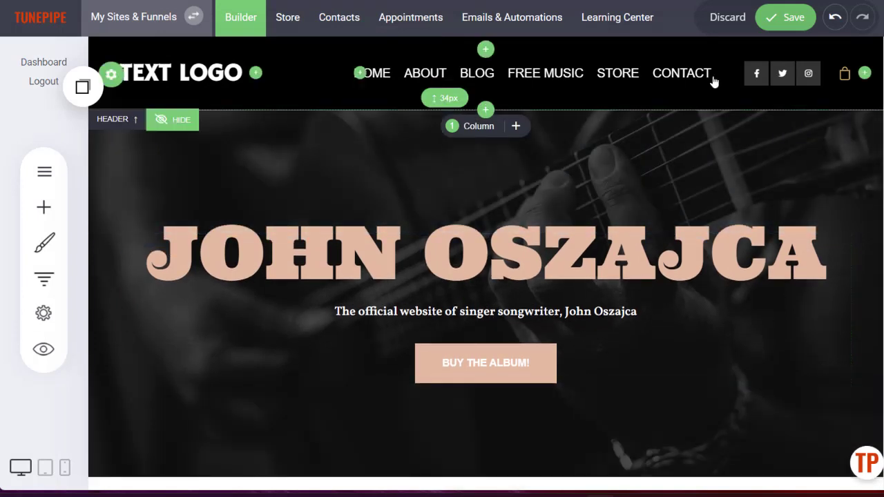
click(134, 52)
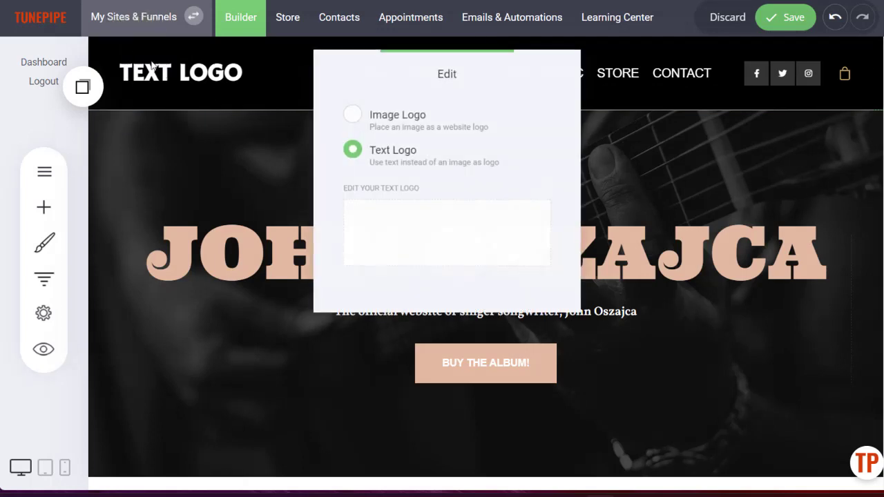
triple_click(414, 208)
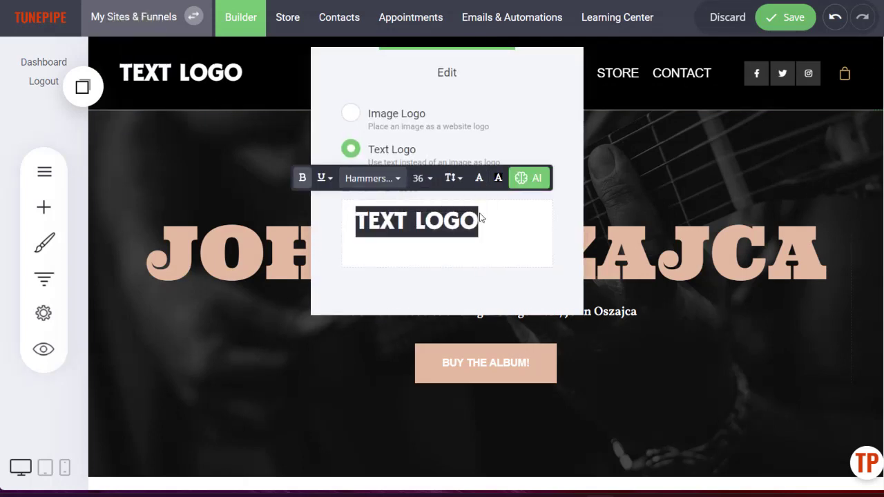
text(JOhn Osz)
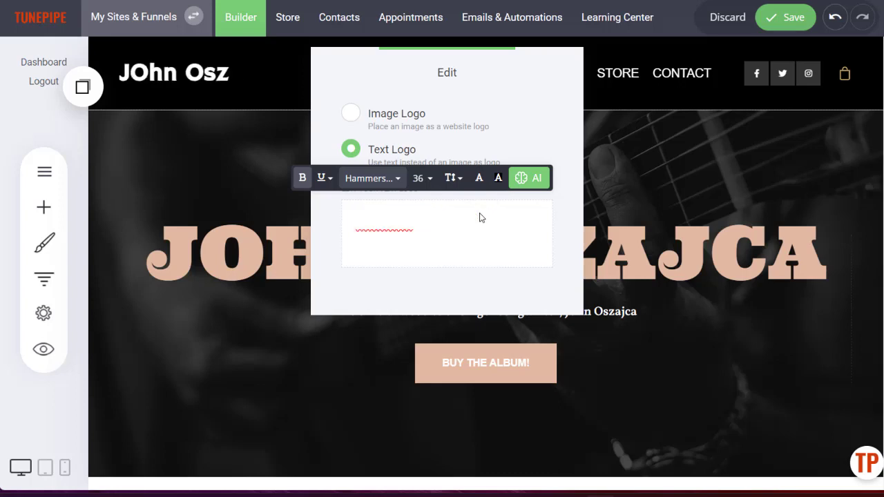
text(ajca)
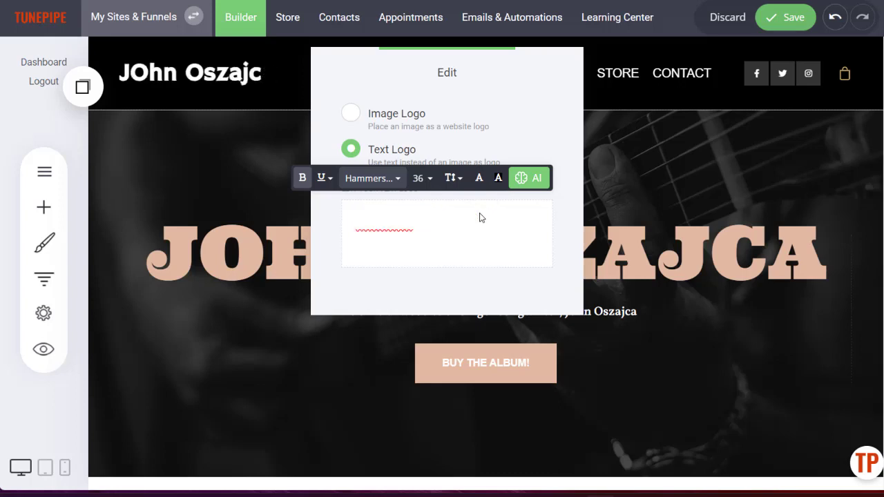
key(BackSpace)
key(BackSpace)
key(BackSpace)
key(BackSpace)
key(BackSpace)
key(BackSpace)
key(BackSpace)
key(BackSpace)
key(BackSpace)
key(BackSpace)
key(BackSpace)
text(JOHN OSZAJCA)
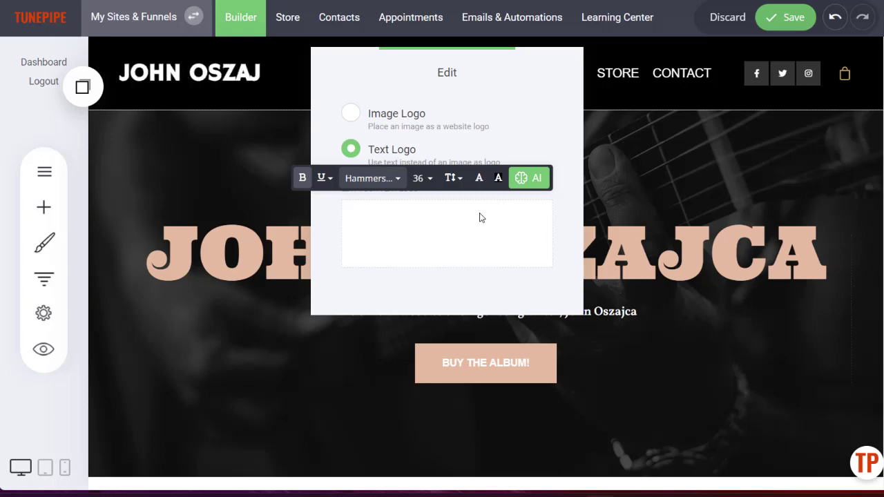
Change the logo text's font to Ultra and remove its bold formatting.
click(399, 181)
triple_click(419, 239)
click(372, 178)
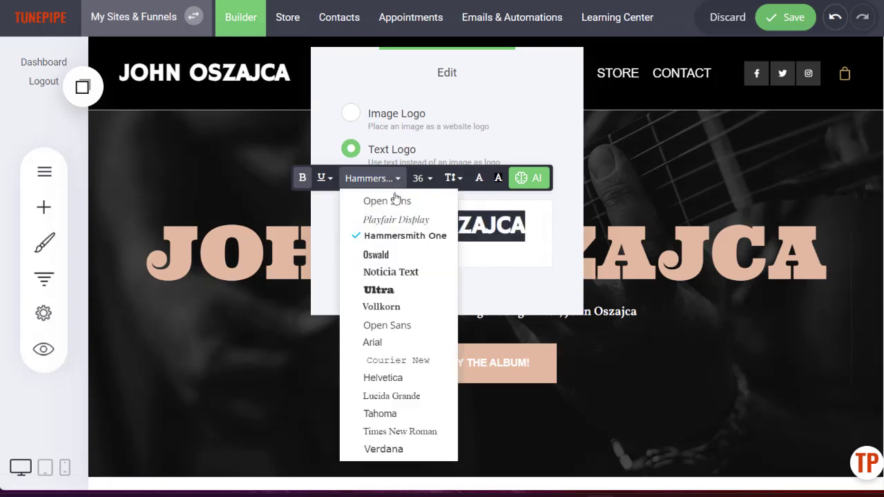
click(386, 292)
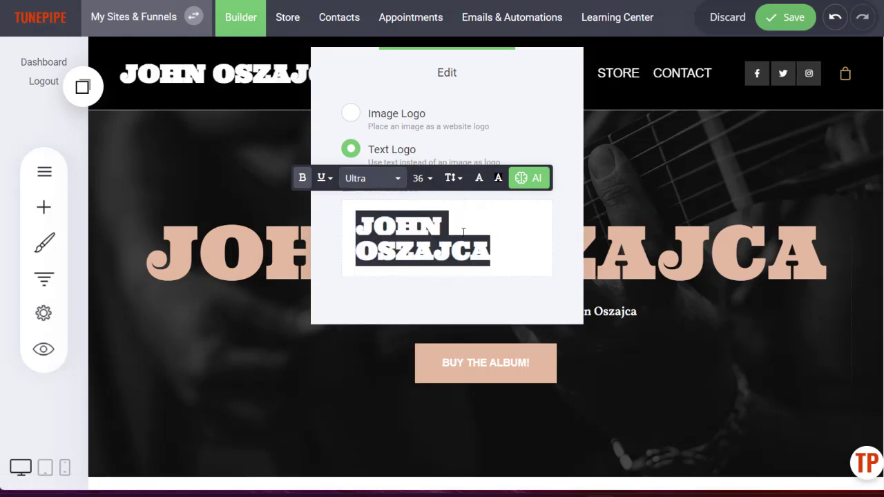
click(302, 177)
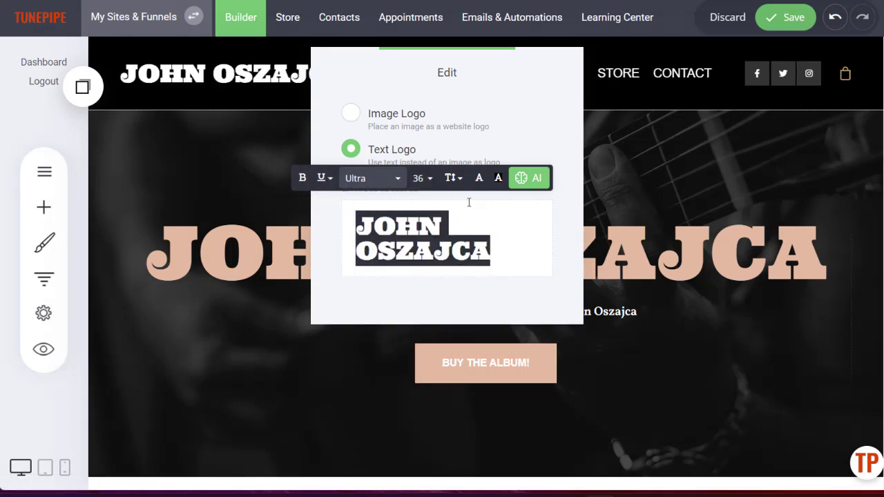
Color the logo text with the first peach swatch of the global colors.
click(478, 178)
click(556, 363)
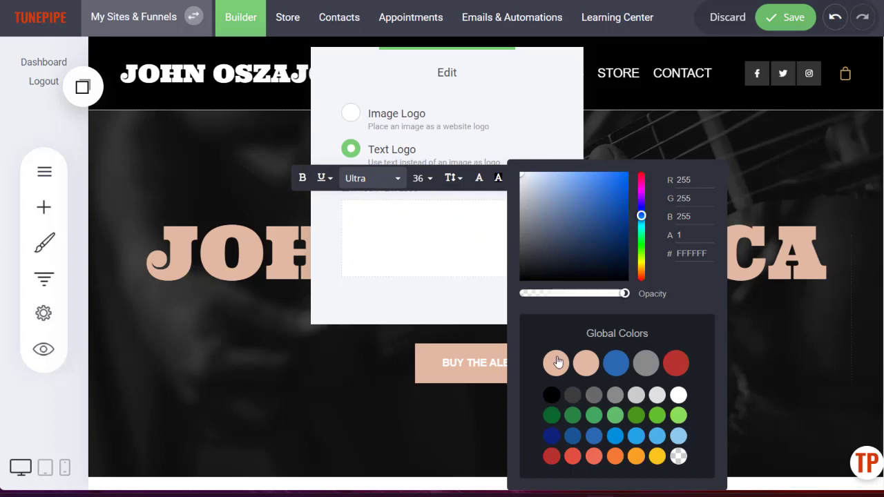
click(249, 163)
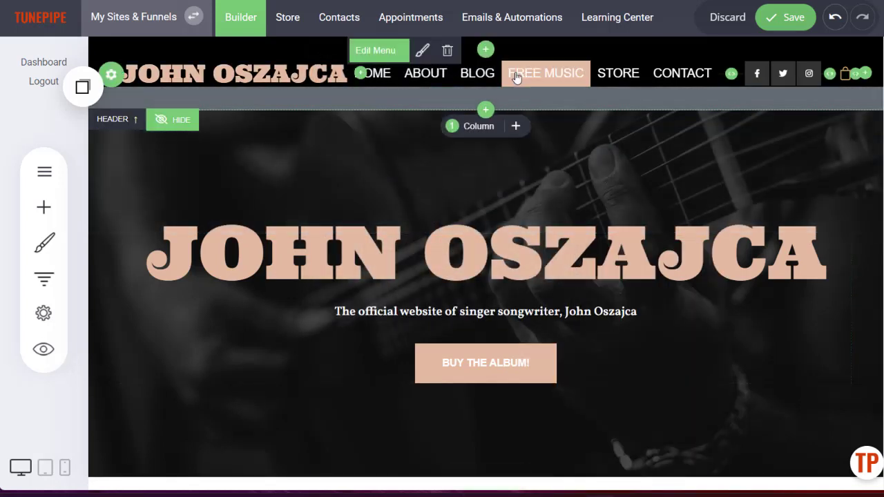
Set the header navigation menu's font family to Vollkorn.
click(420, 51)
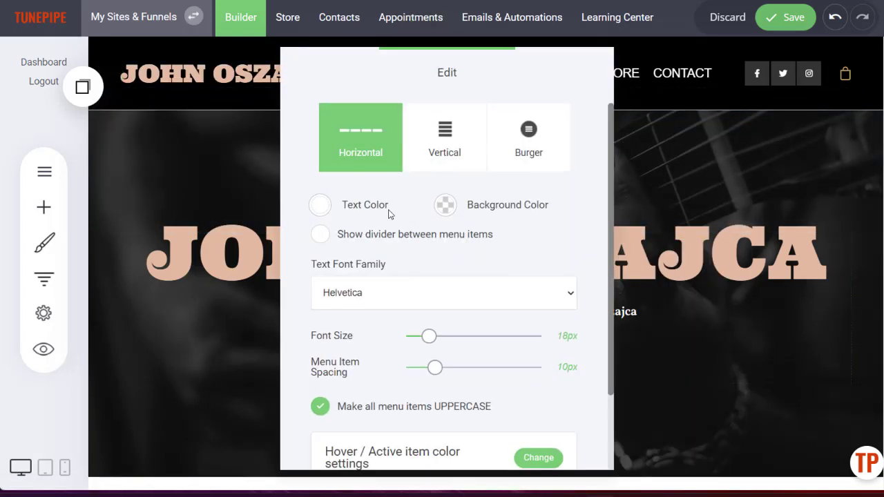
click(413, 301)
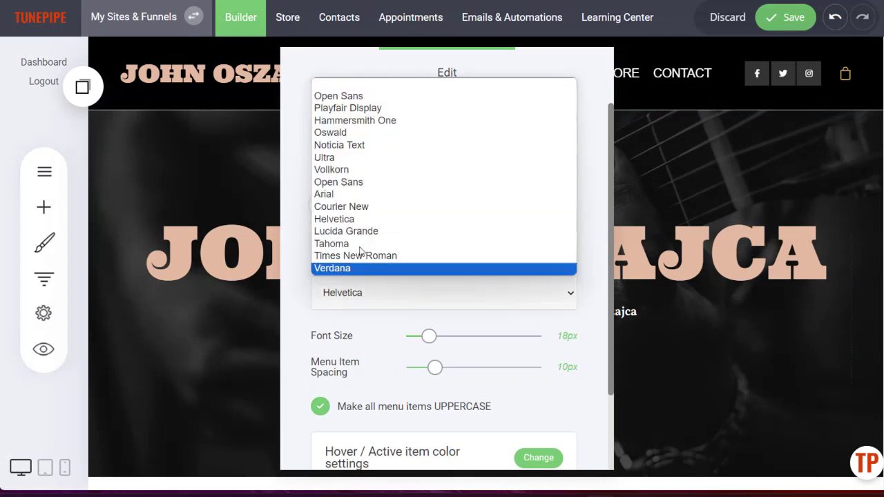
click(346, 171)
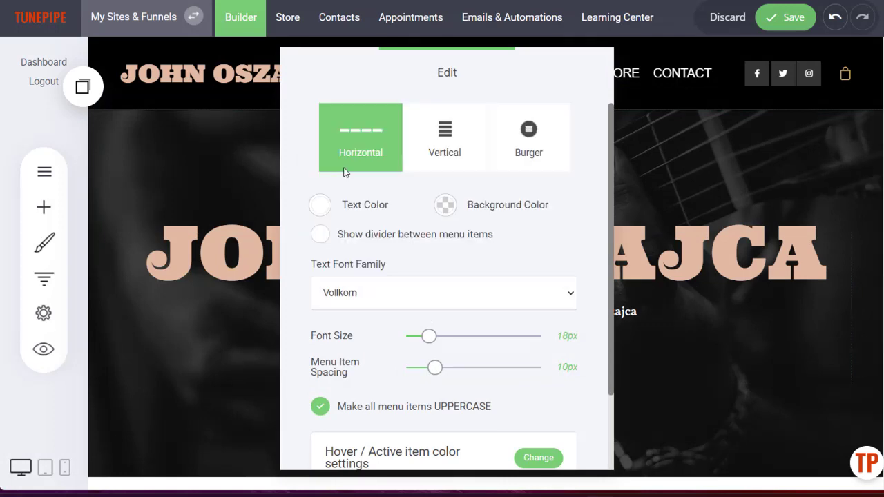
click(252, 166)
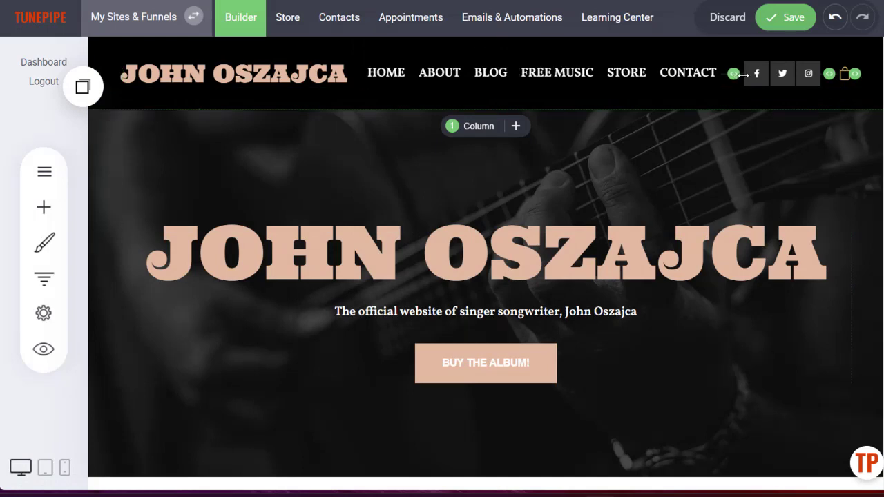
Set the header social icons' button background to the first peach global color and save the page.
click(780, 52)
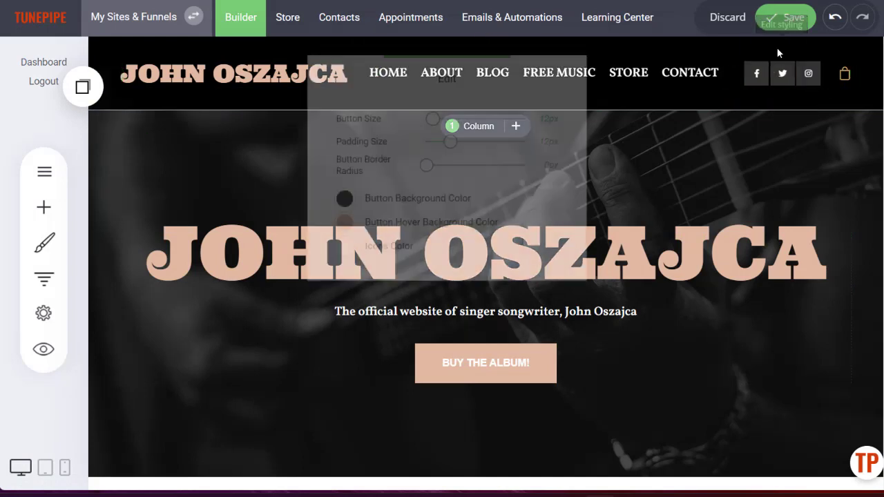
click(337, 200)
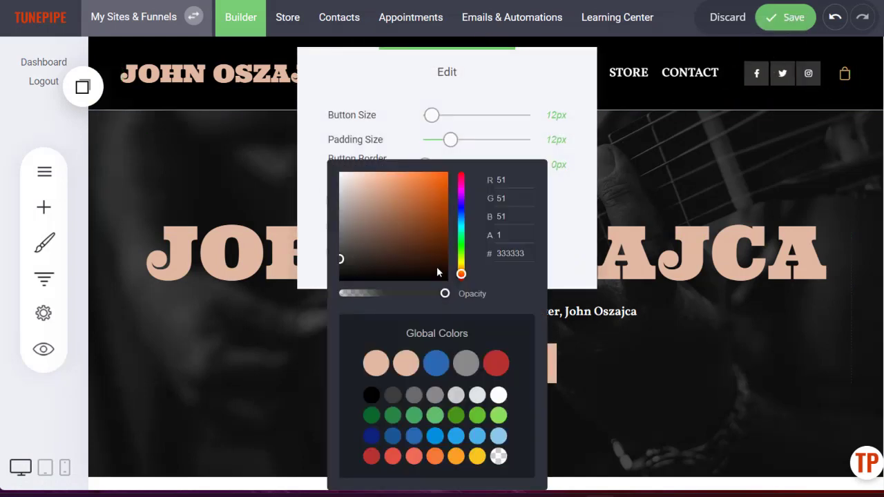
click(379, 368)
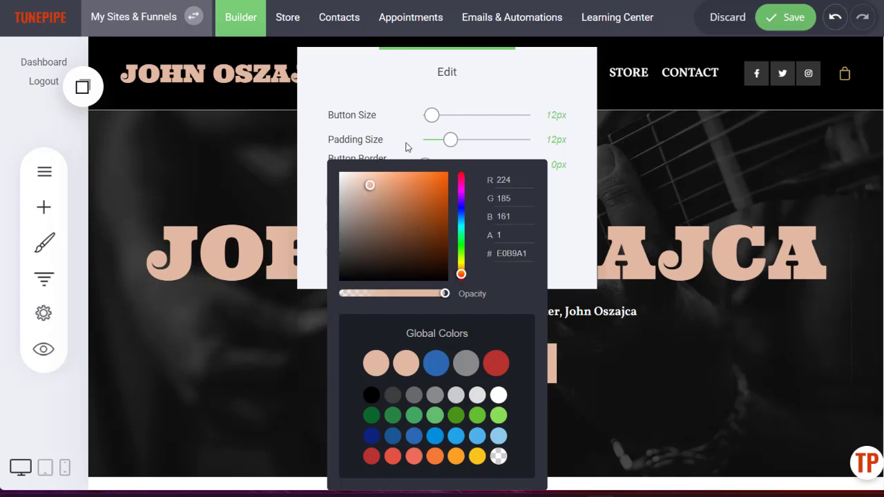
click(391, 99)
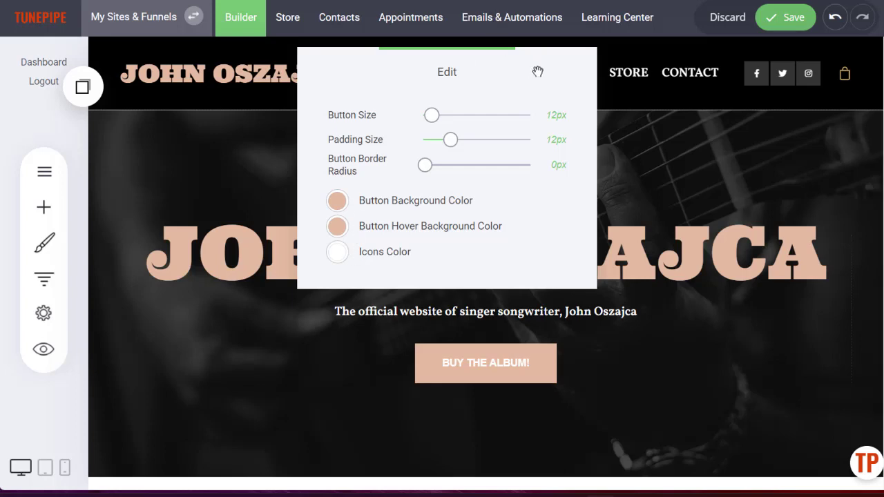
click(633, 101)
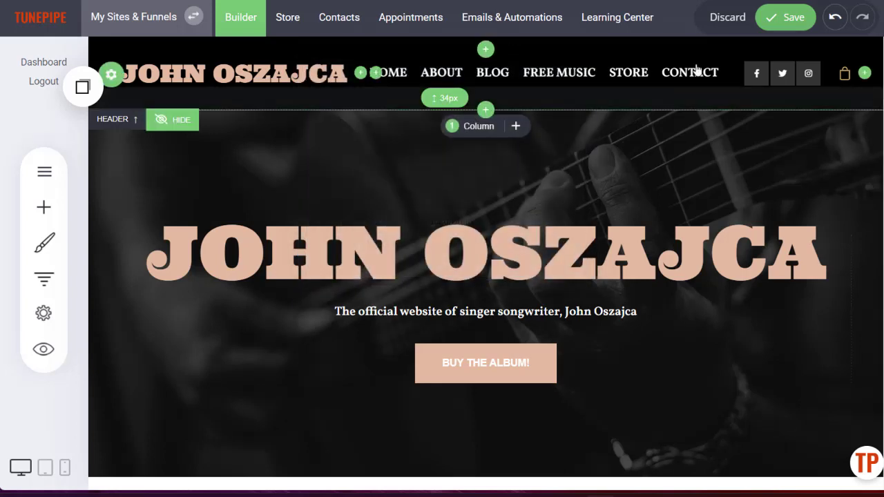
click(765, 22)
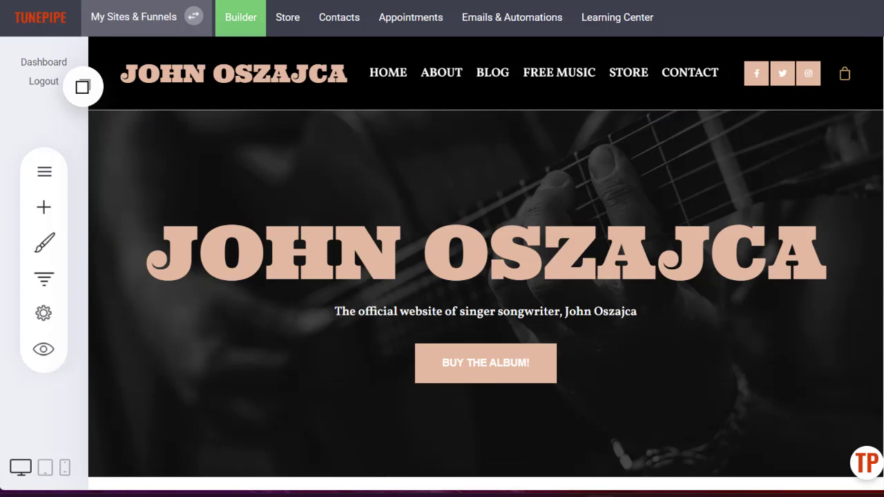
Set the header social icons' button background color to the dark gray swatch beside black.
scroll(486, 276, down, 1)
scroll(485, 277, up, 1)
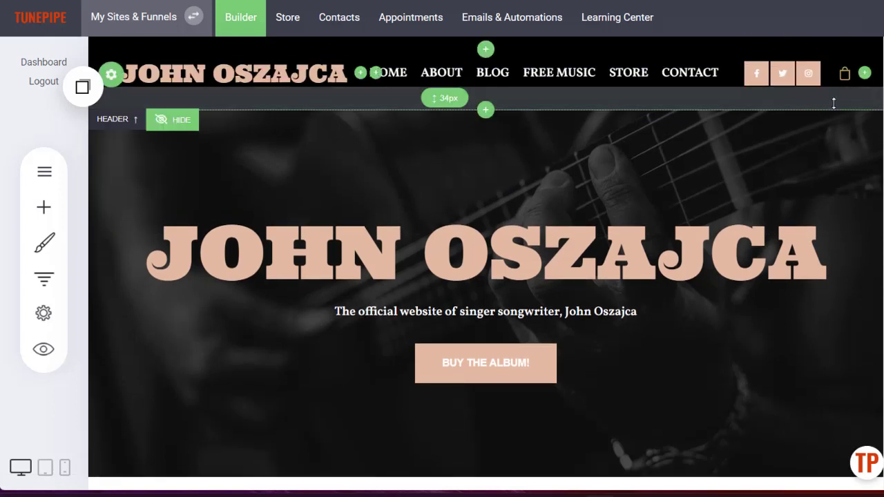
mouse_move(783, 69)
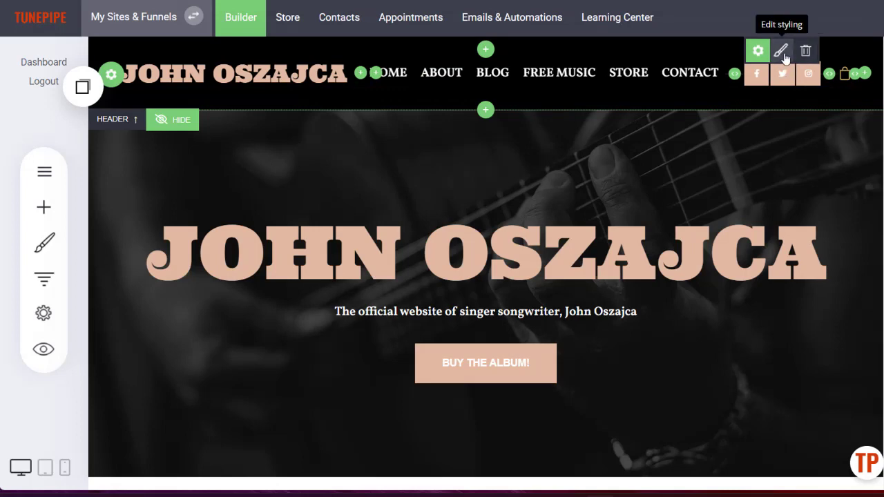
click(783, 55)
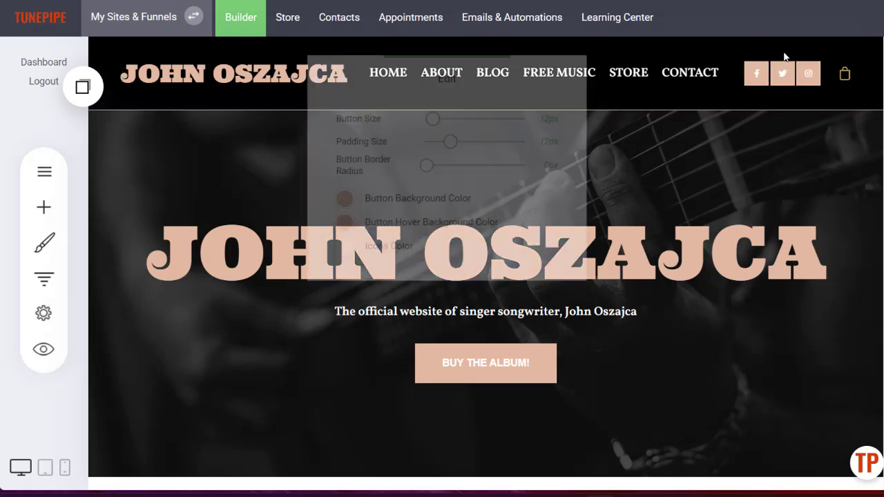
click(332, 201)
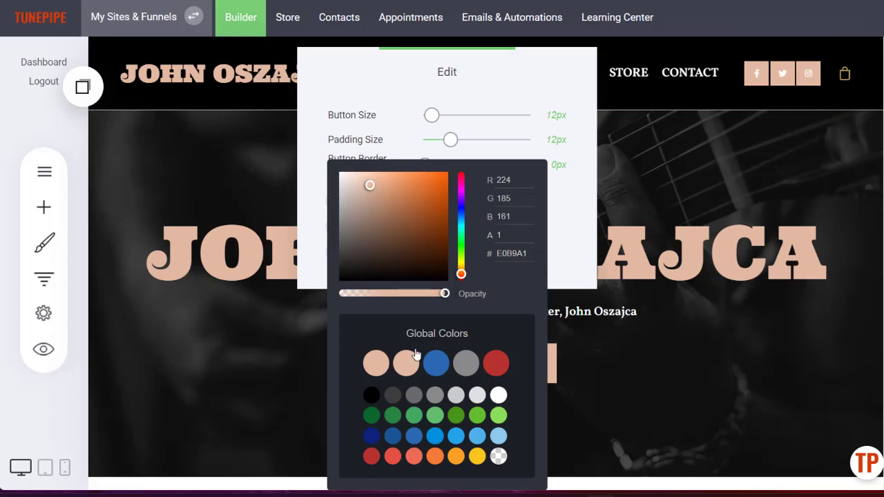
click(392, 395)
click(307, 251)
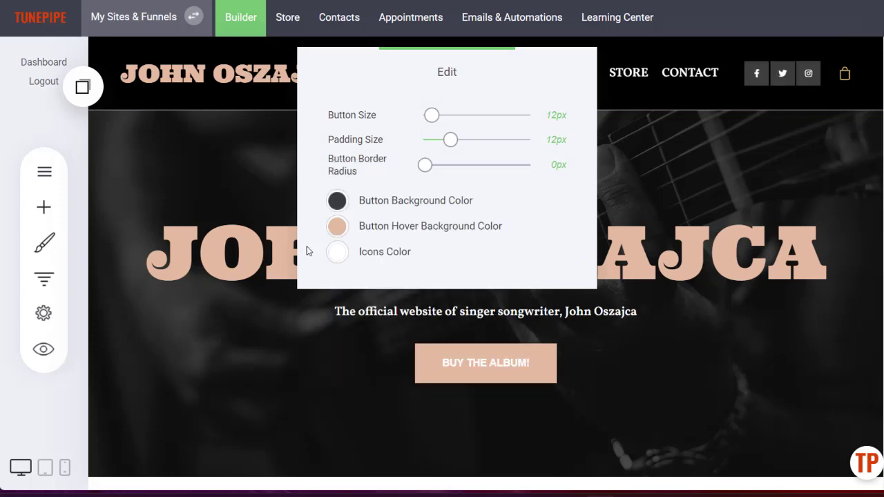
Set the social icons' button hover background to the same dark gray swatch and save the page.
click(336, 228)
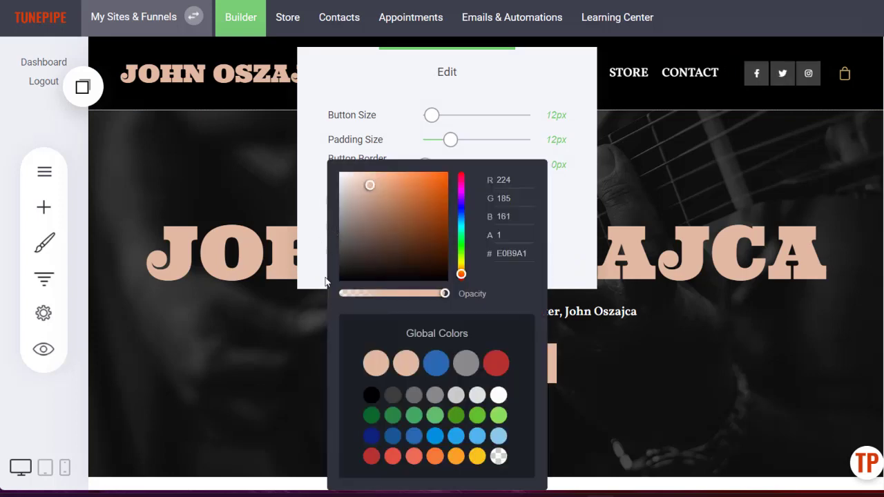
click(393, 395)
click(214, 197)
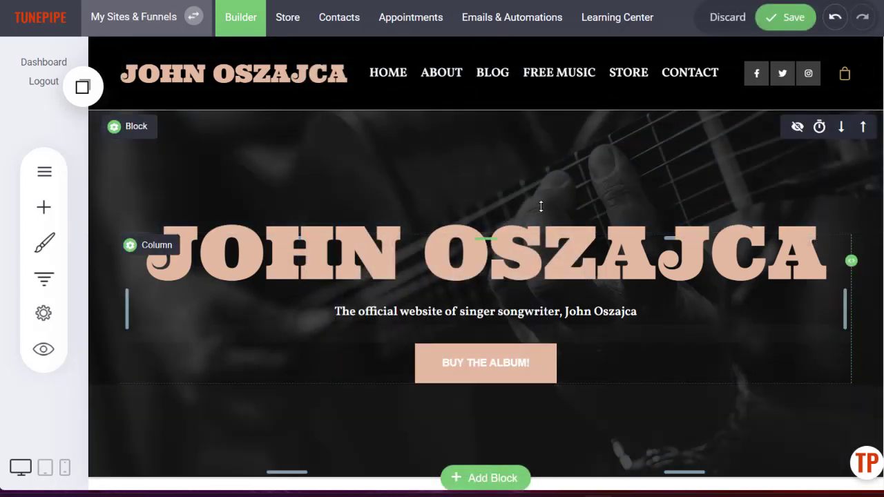
click(793, 18)
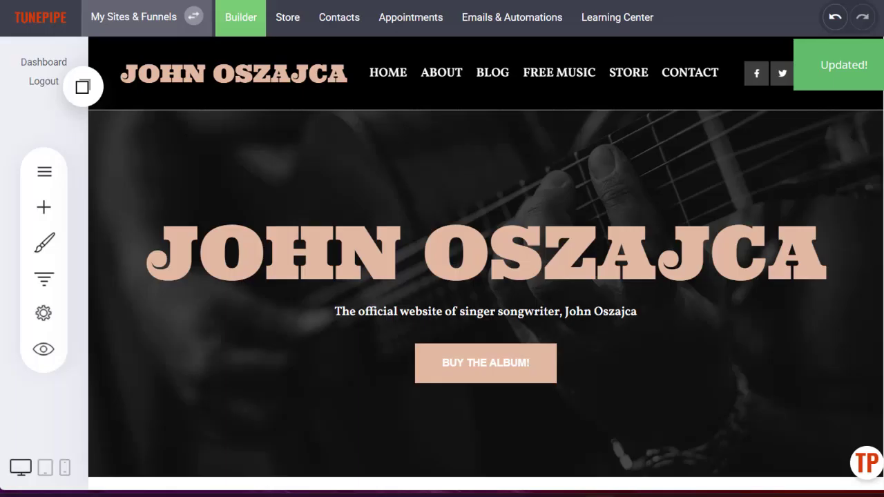
Round the corners of the hero's BUY THE ALBUM! button with a border radius of 19px.
click(502, 366)
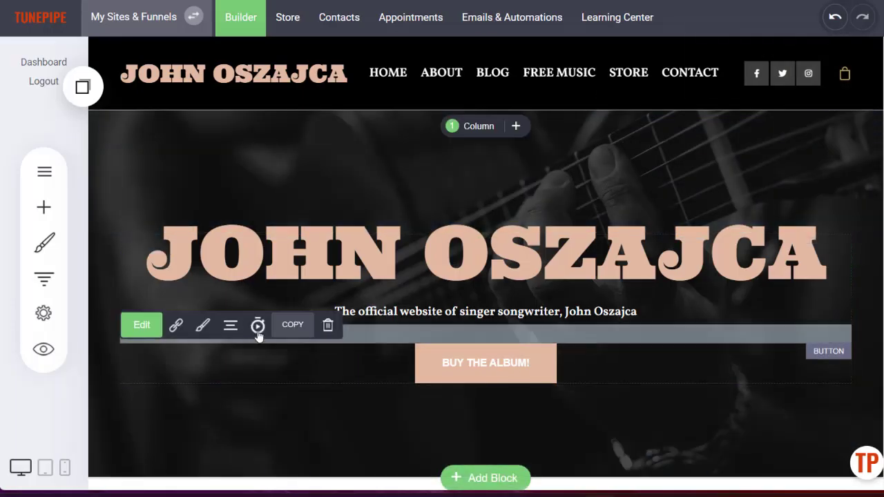
click(202, 330)
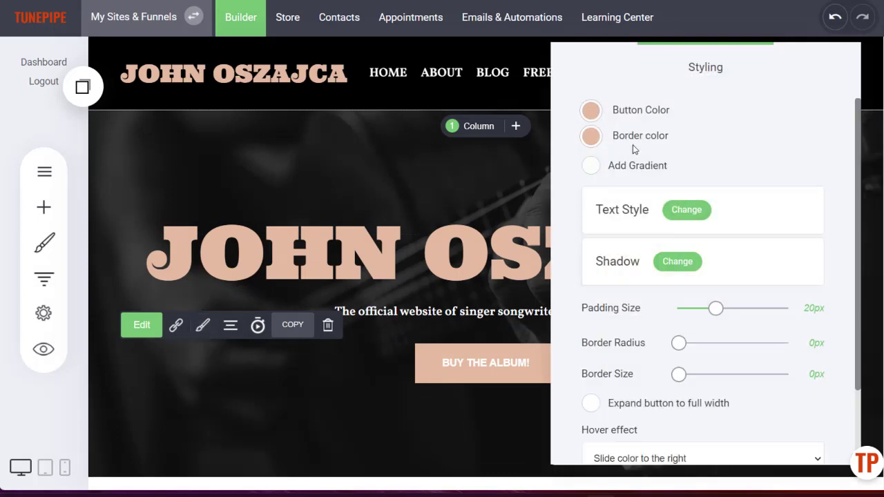
drag(679, 343, 714, 353)
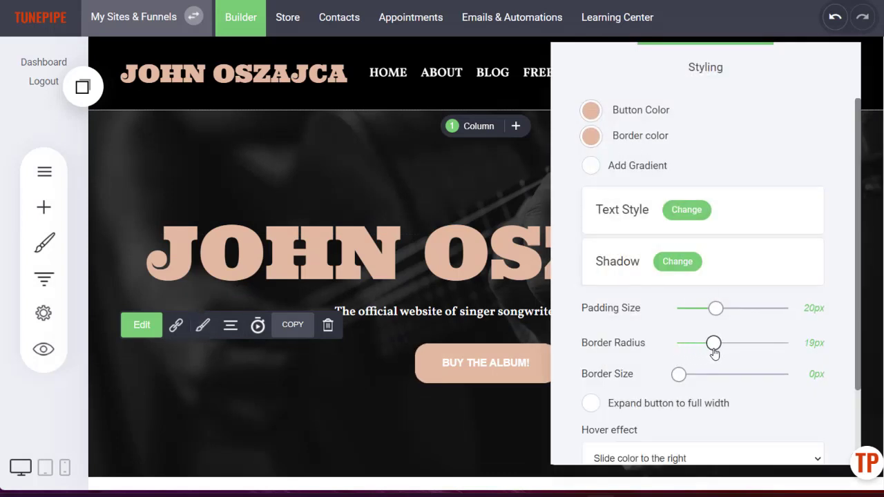
scroll(714, 352, down, 2)
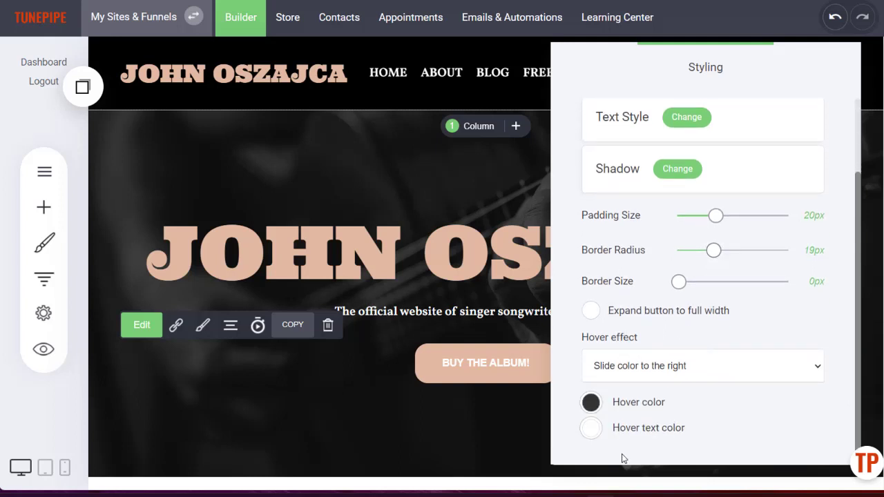
scroll(691, 371, up, 2)
Add a gradient to the hero button with gray 898989 as its start color.
click(592, 169)
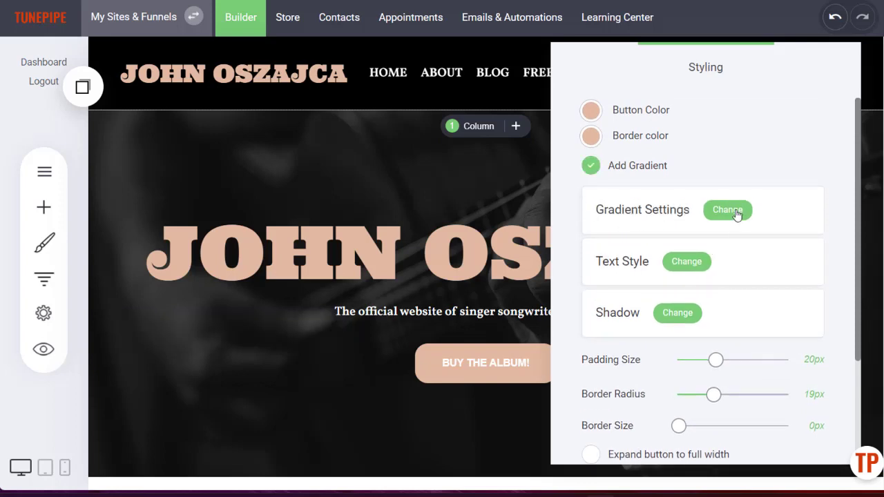
click(736, 213)
click(349, 125)
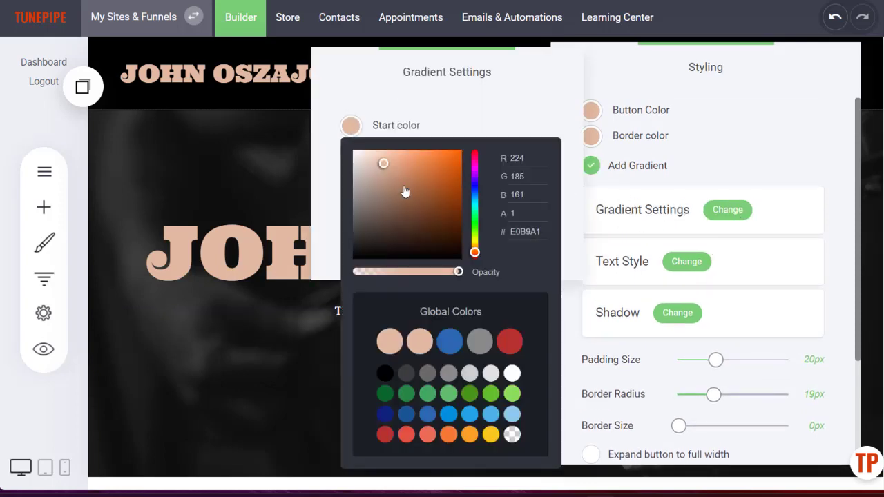
click(449, 375)
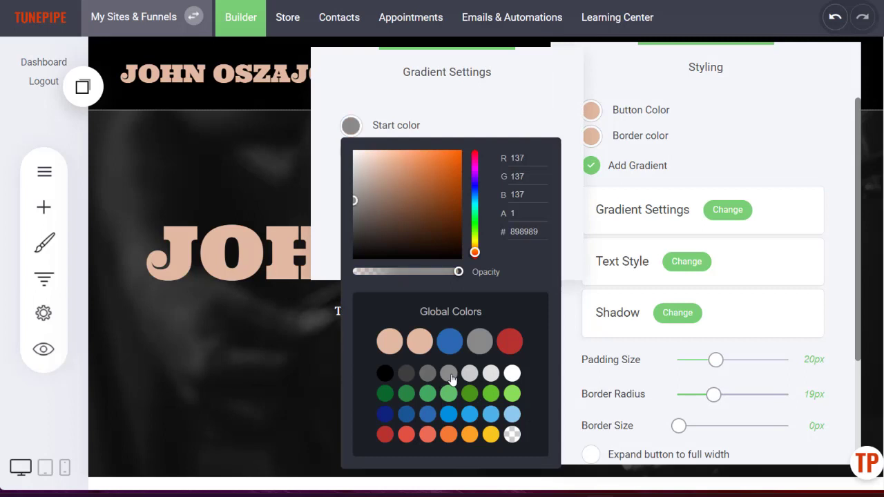
click(418, 83)
drag(417, 73, 305, 73)
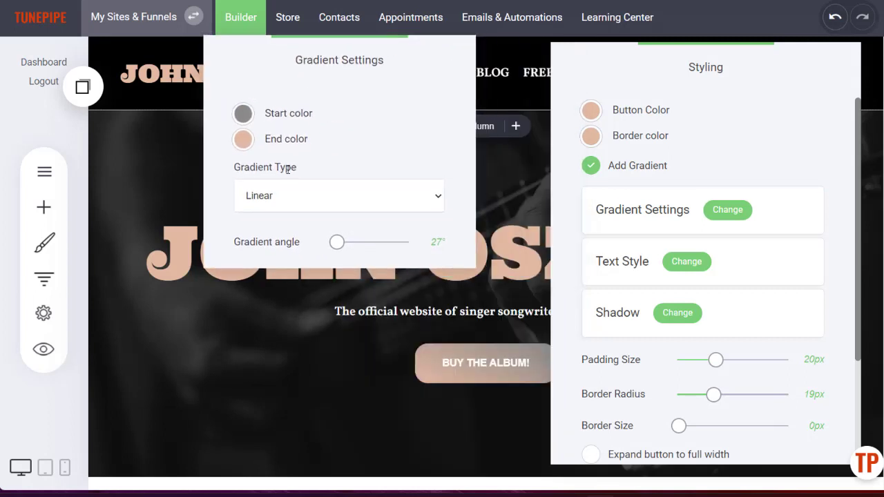
Try the Radial gradient type on the hero button and return it to Linear.
click(295, 205)
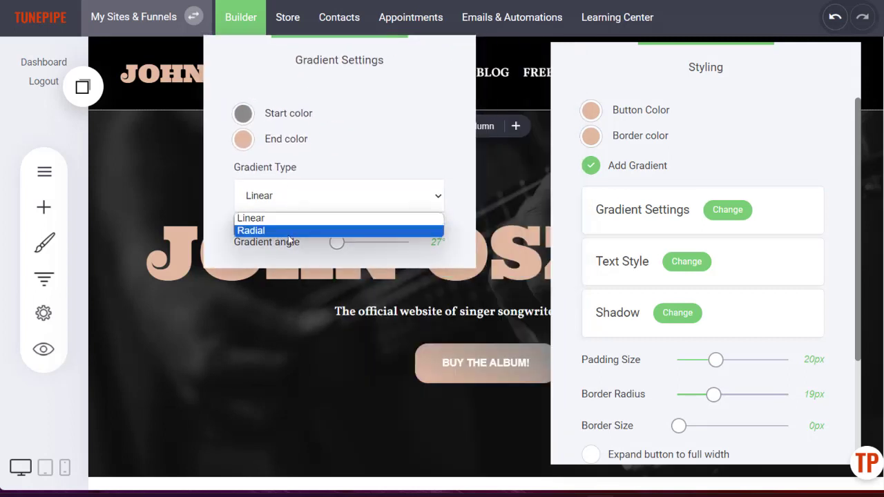
click(297, 230)
click(310, 199)
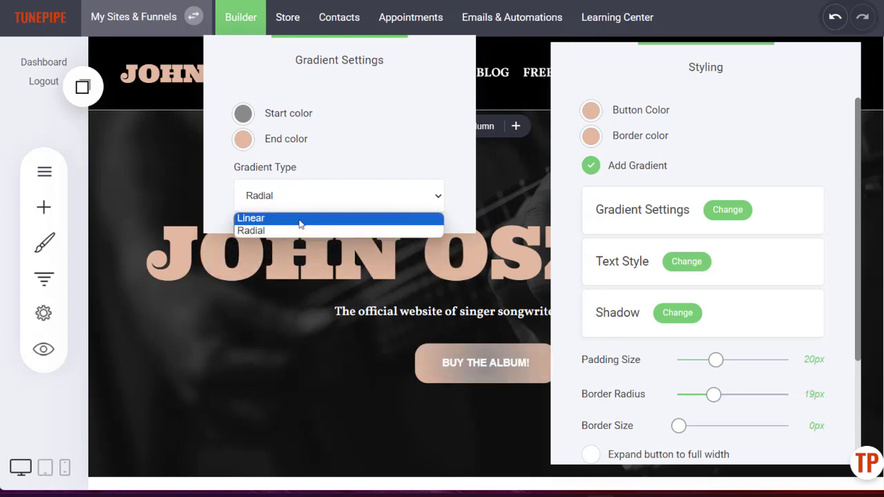
click(302, 218)
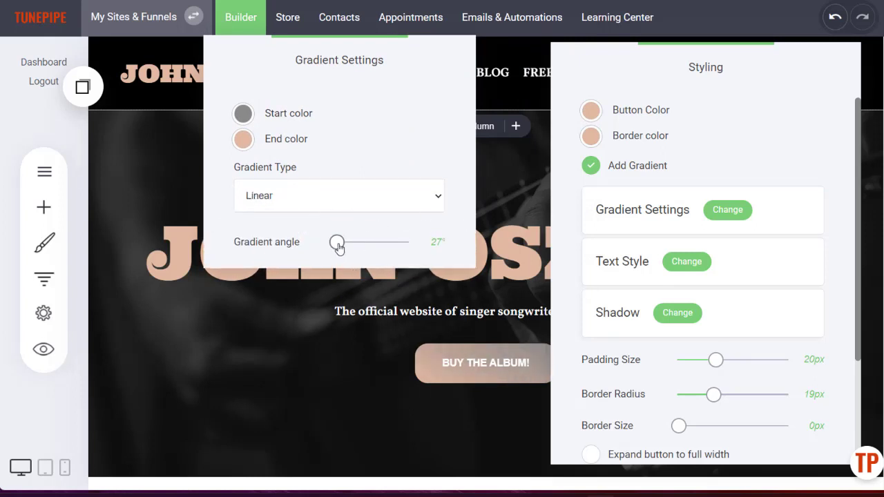
Set the hero button's linear gradient angle to 316° and close its styling settings.
drag(338, 249, 402, 248)
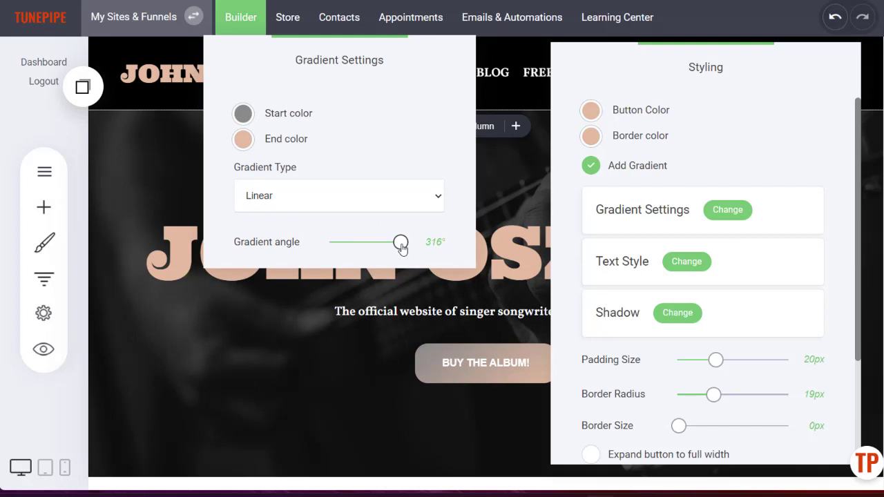
click(582, 238)
click(491, 366)
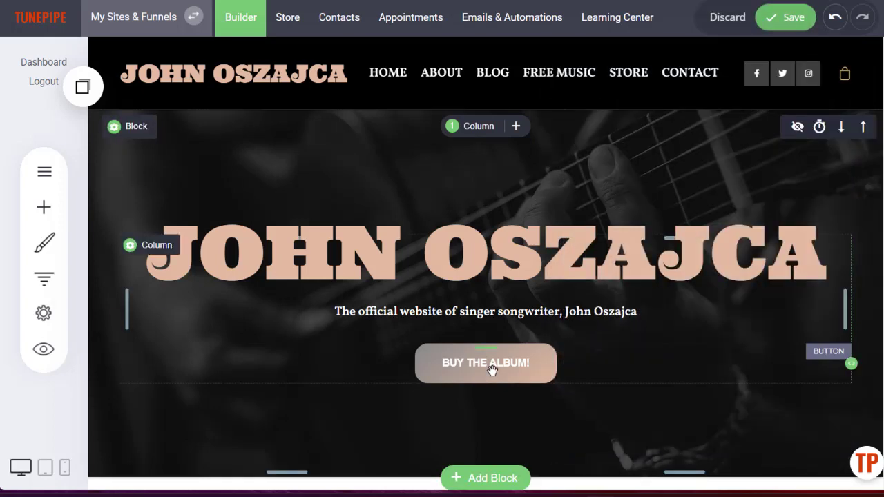
Add an icon at the front of the hero's BUY THE ALBUM! button and choose the solid circled play symbol.
click(491, 366)
click(202, 327)
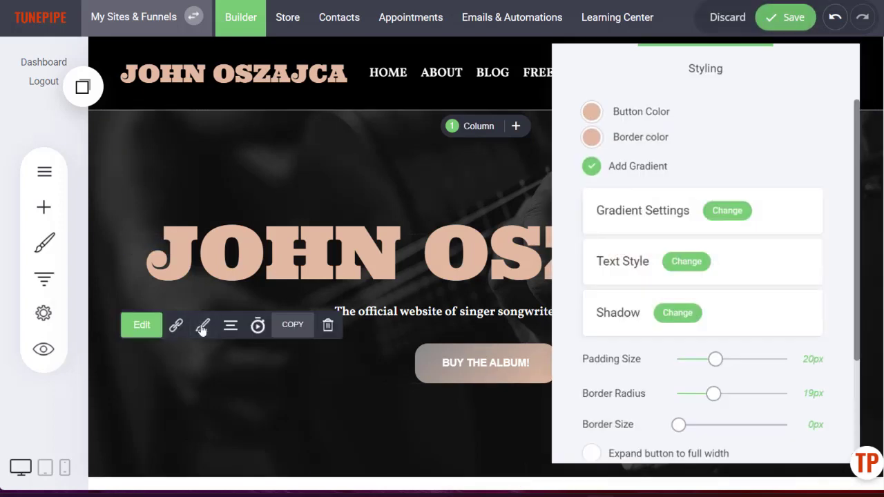
click(481, 371)
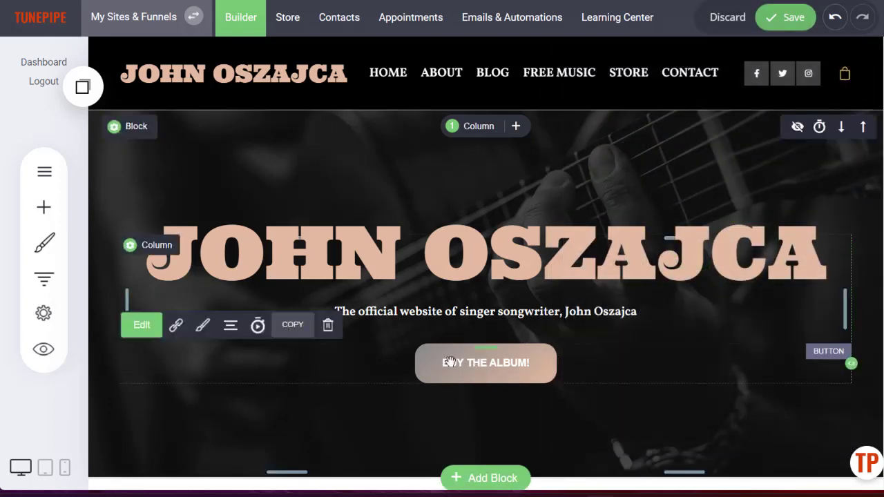
click(143, 324)
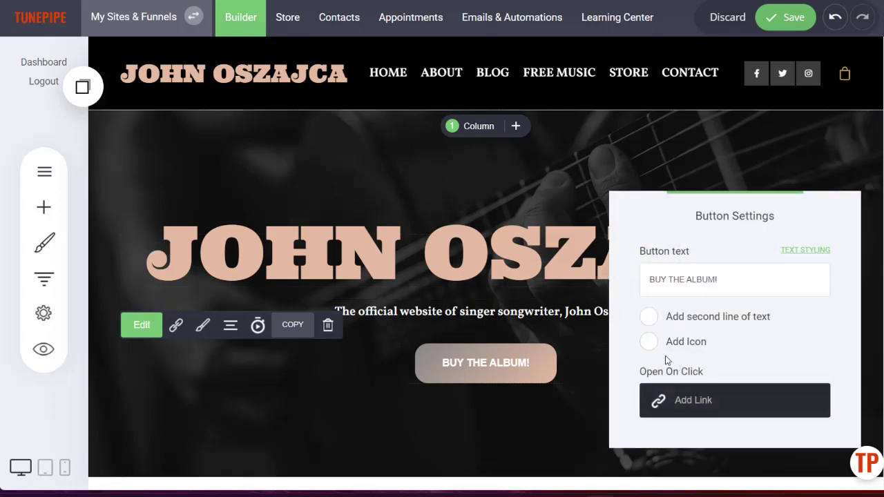
click(649, 342)
click(667, 394)
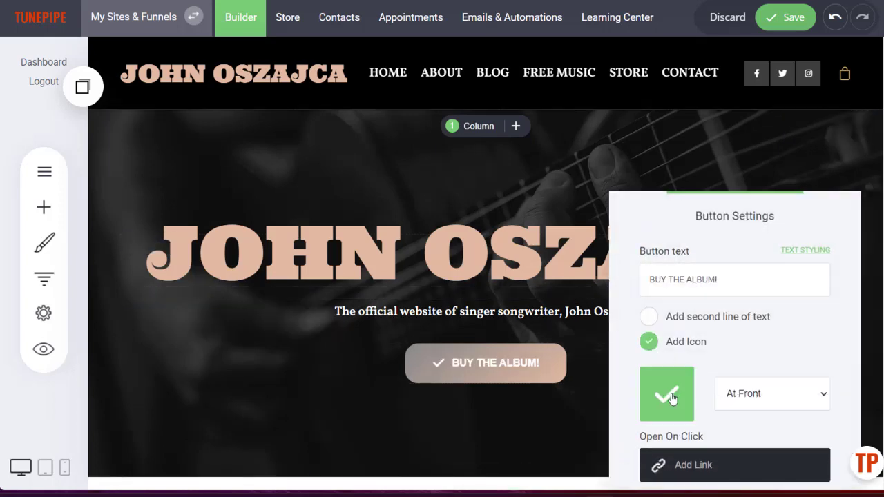
click(682, 239)
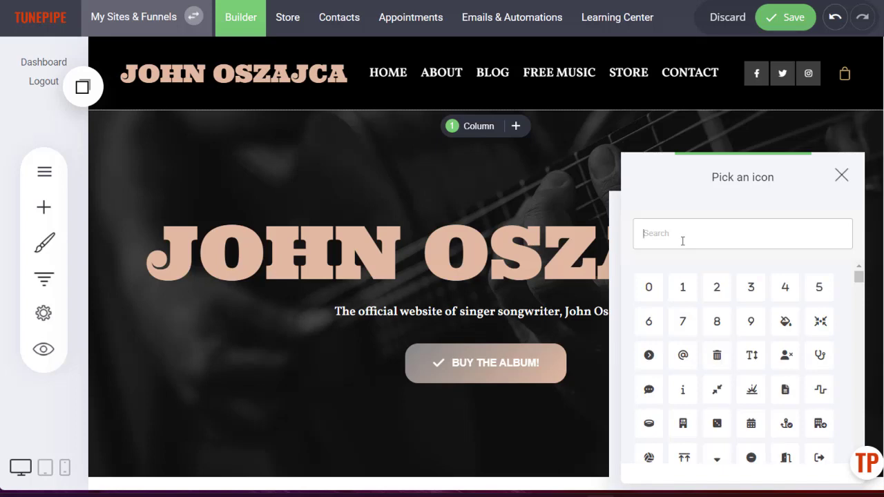
text(play)
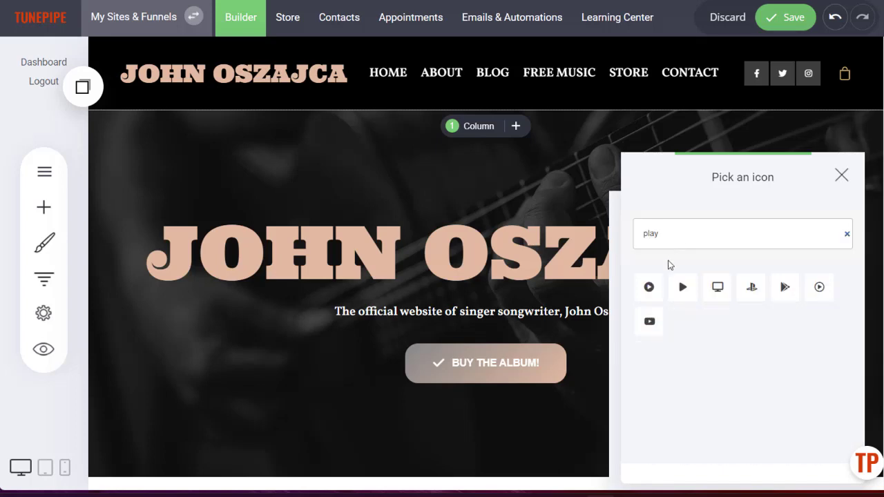
click(649, 287)
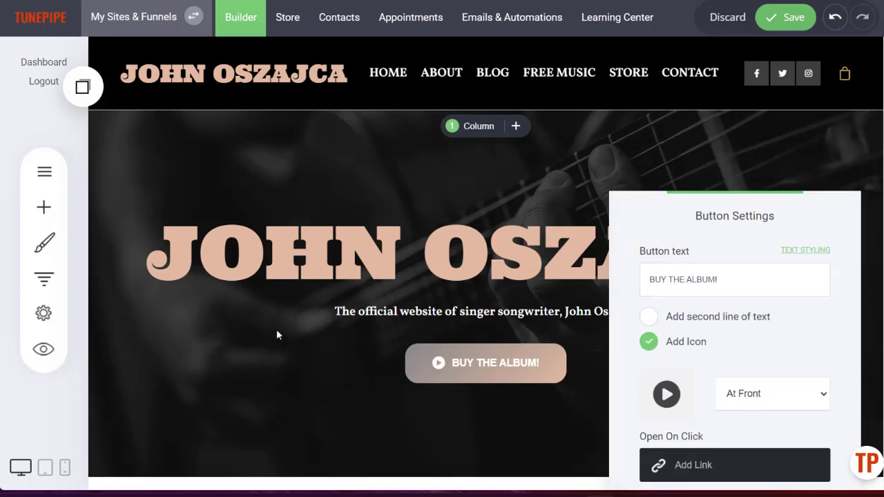
Change the hero button's text to WATCH THE VIDEO and close its settings.
drag(736, 274, 616, 280)
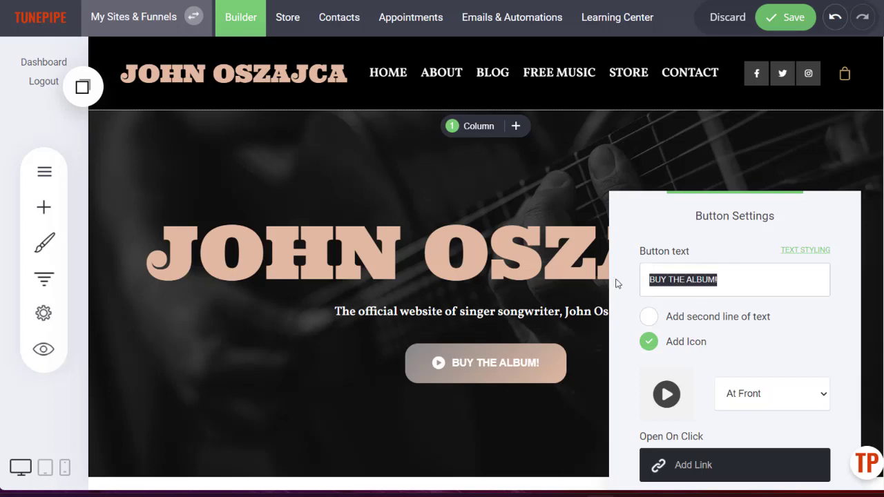
text(WATCH THE VIDEO)
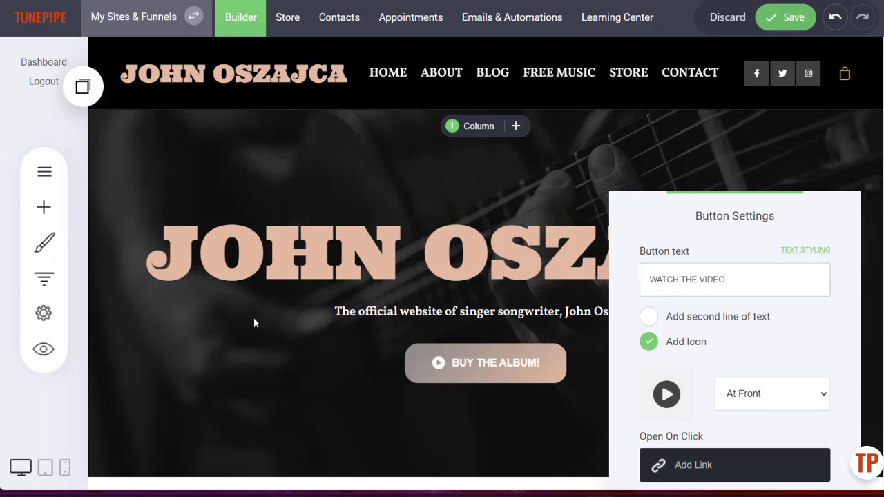
click(253, 323)
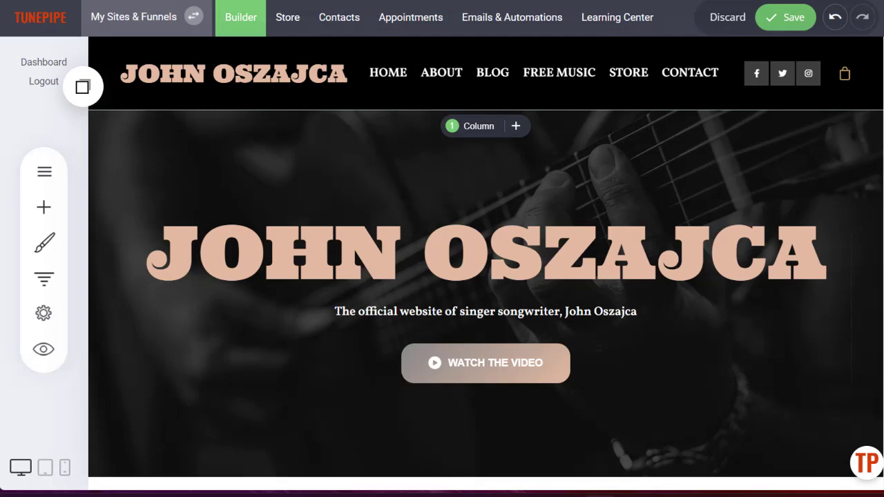
scroll(486, 262, down, 1)
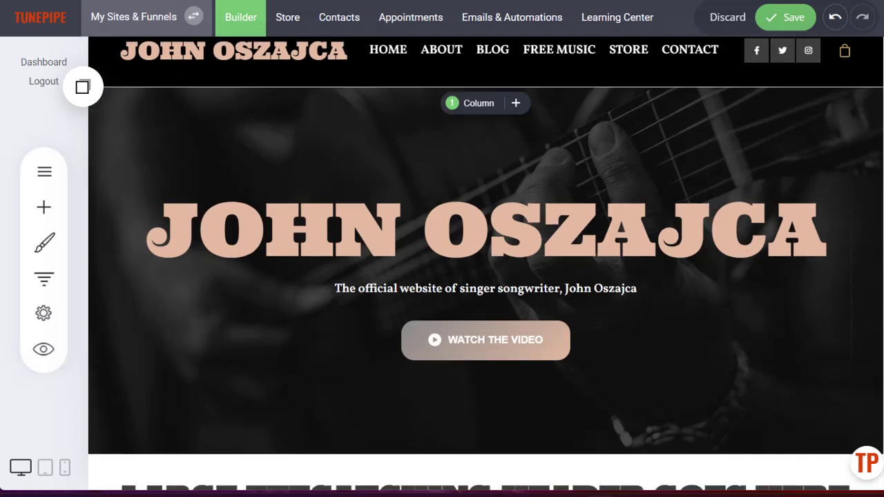
scroll(486, 263, up, 1)
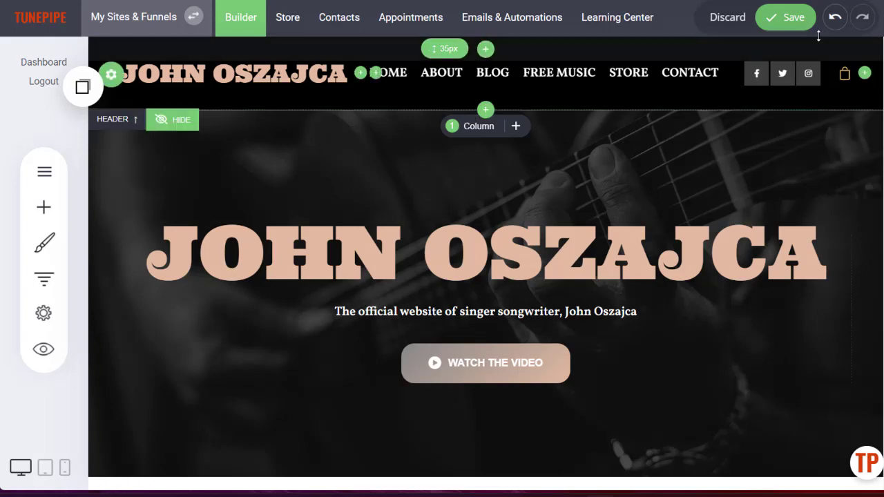
Save the site and open the website preview in a new tab.
click(789, 18)
click(39, 350)
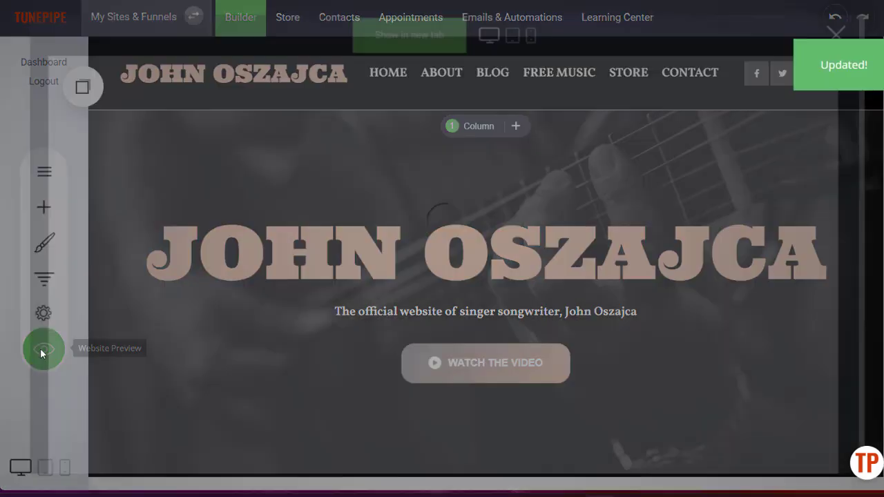
click(418, 23)
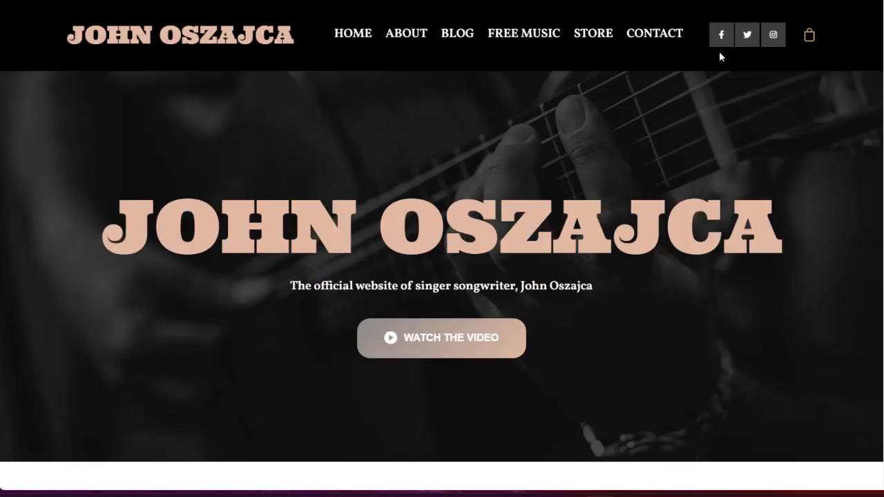
Review the previewed home page from the hero through the video, newsletter and Latest News sections.
scroll(366, 94, down, 3)
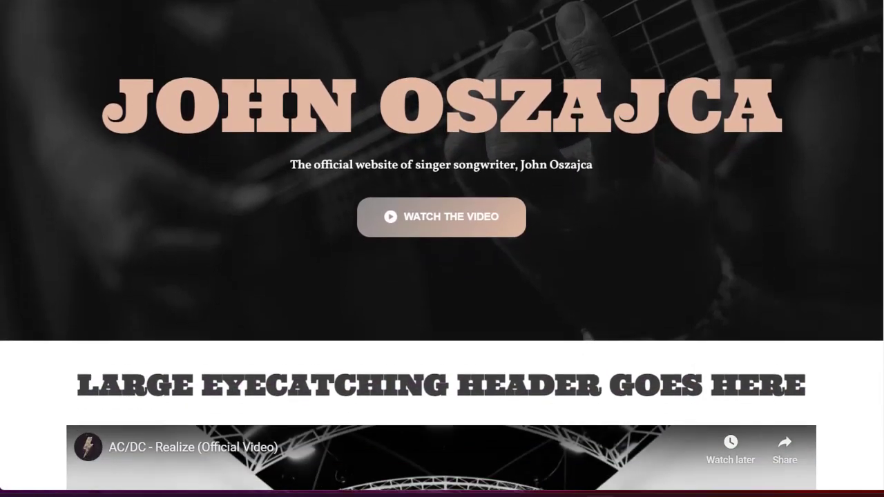
scroll(365, 94, up, 3)
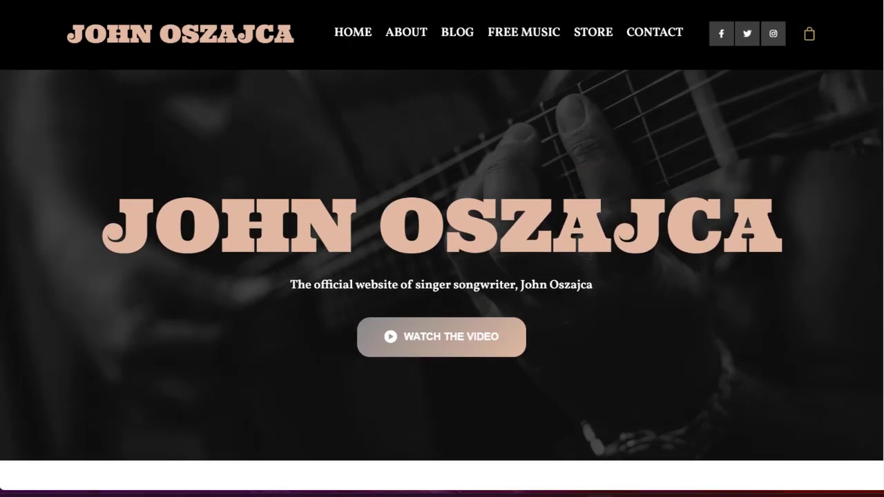
scroll(442, 277, down, 6)
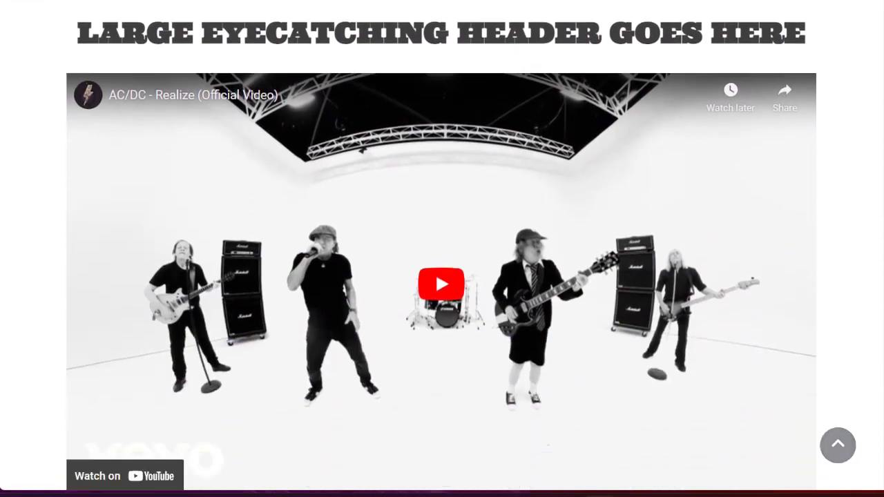
scroll(442, 248, down, 12)
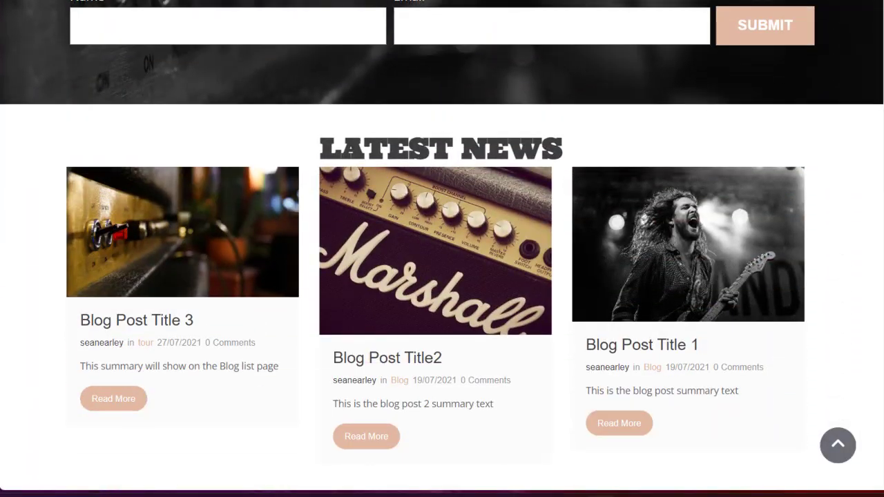
scroll(20, 75, up, 4)
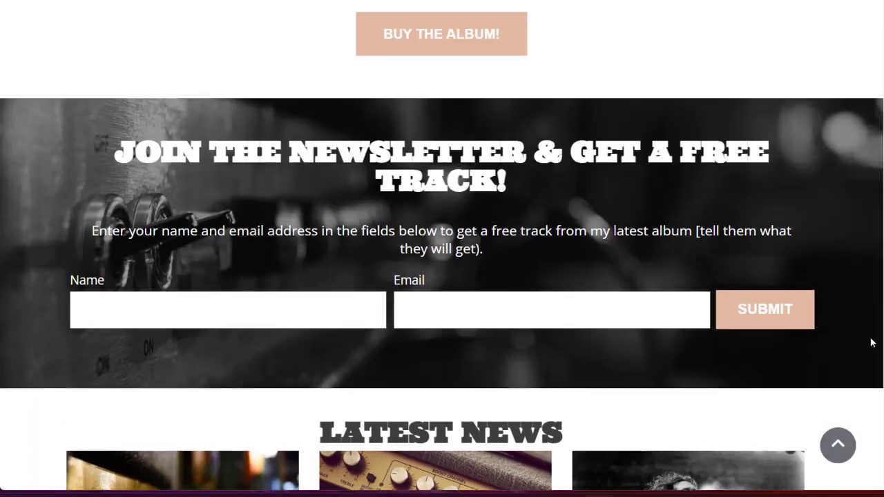
scroll(442, 249, up, 15)
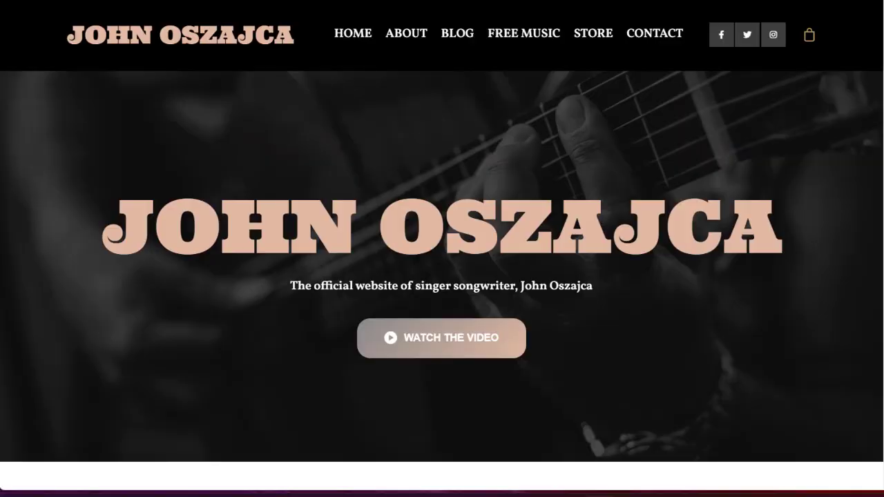
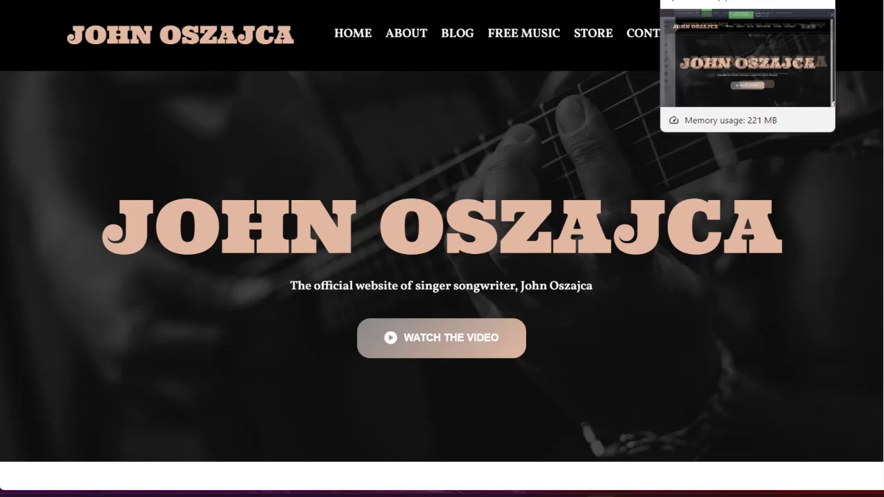
Open tunepipe.com/templates in a new browser tab and look over the website template designs.
key(ctrl+Tab)
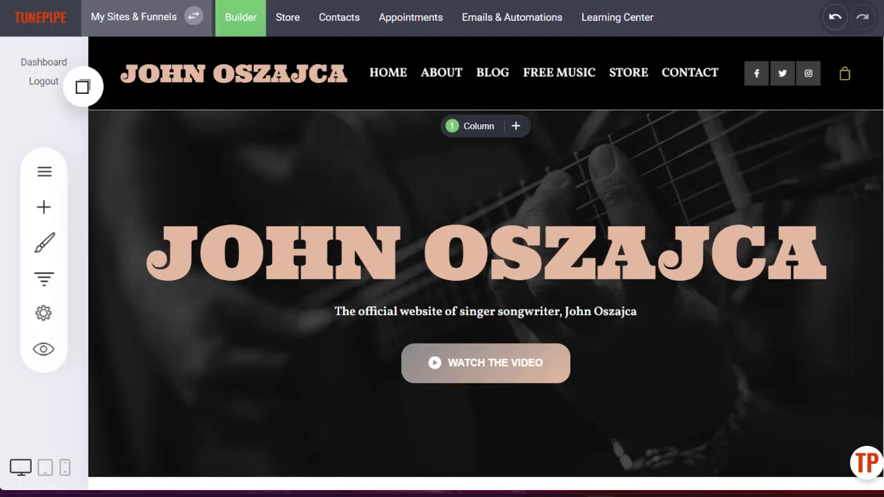
key(ctrl+t)
text(t)
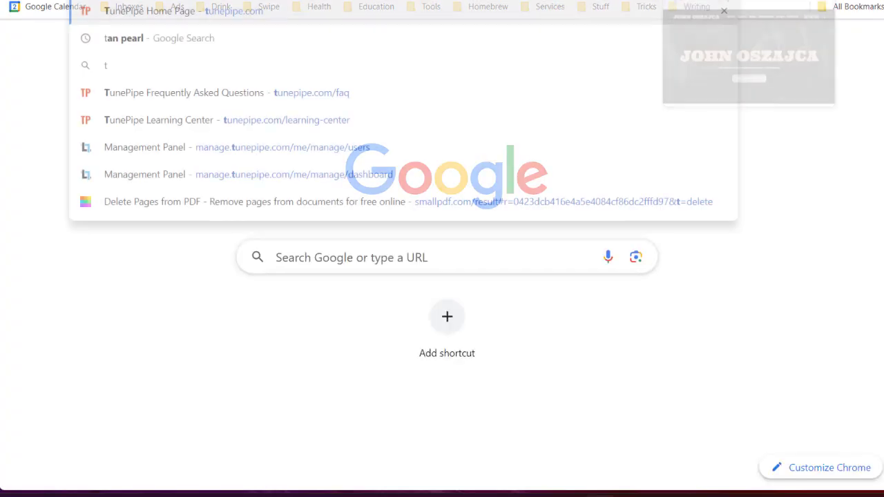
text(unepipe.com/te)
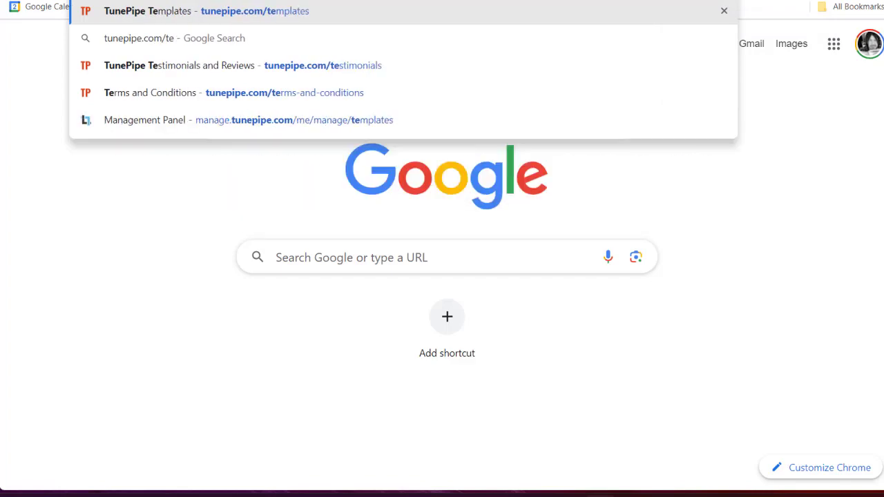
text(mplates)
key(Return)
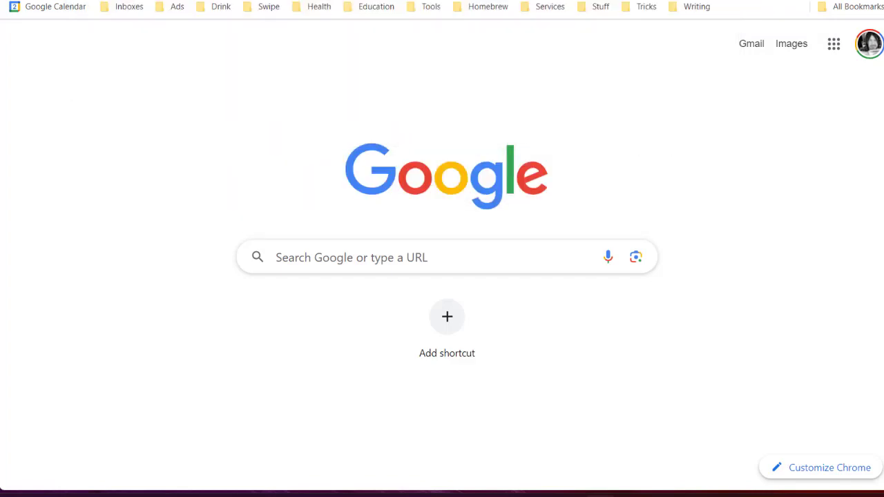
scroll(656, 213, down, 4)
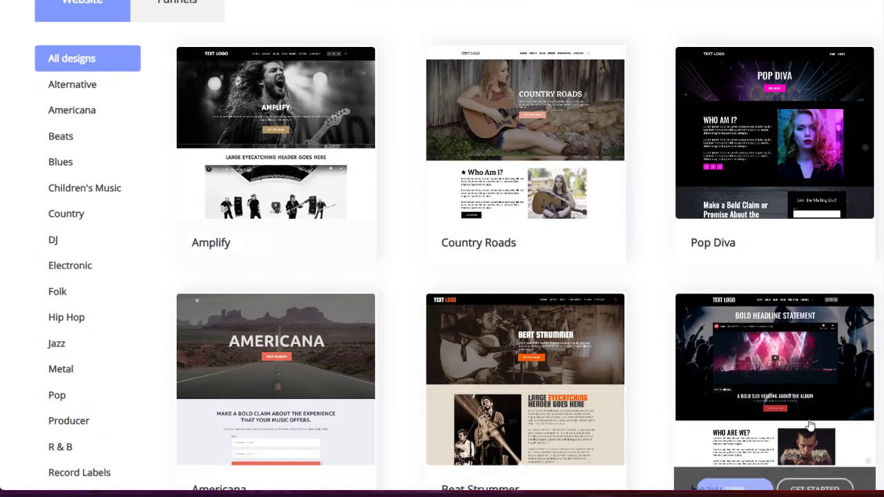
mouse_move(542, 330)
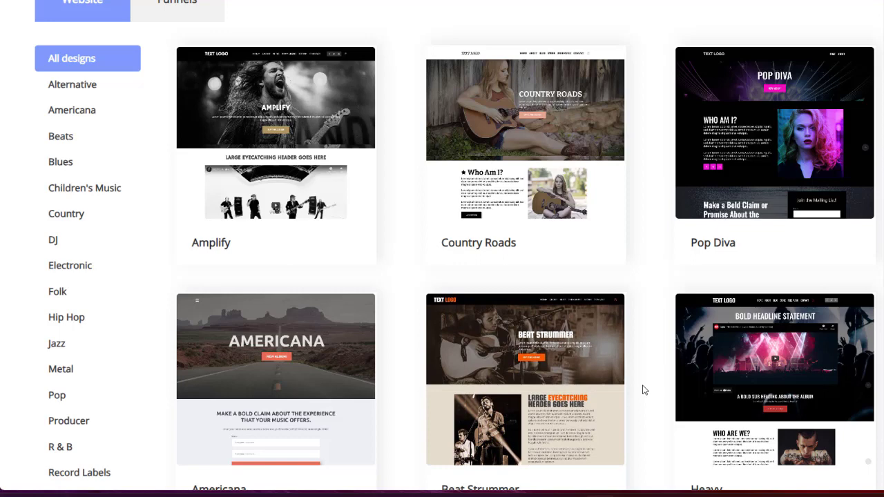
mouse_move(618, 207)
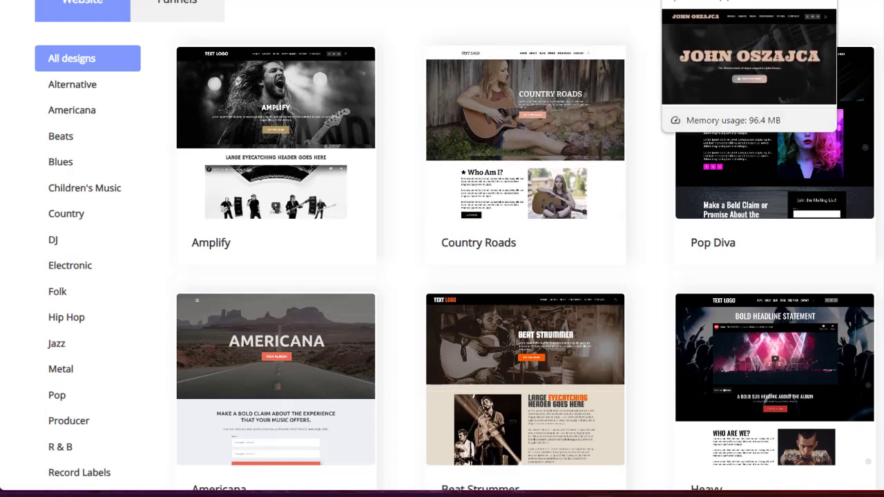
Return to the site preview tab and compare the customized hero with the content sections below it.
click(750, 0)
scroll(757, 145, down, 10)
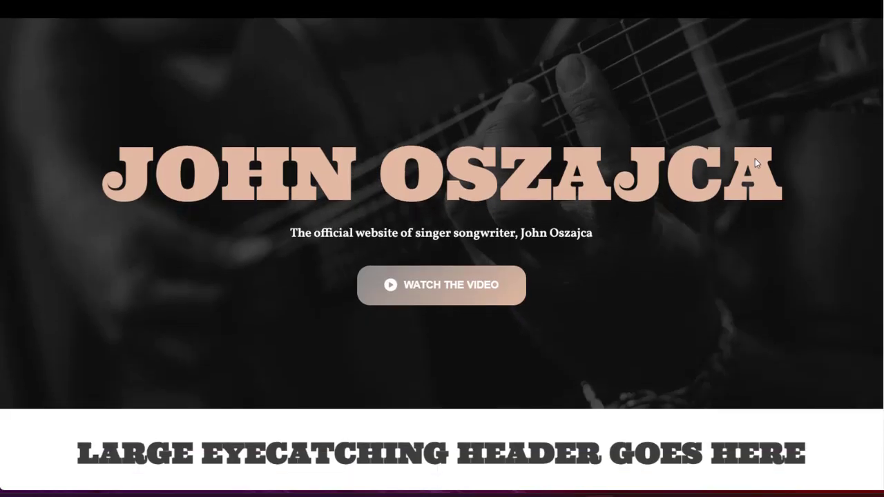
scroll(757, 163, down, 5)
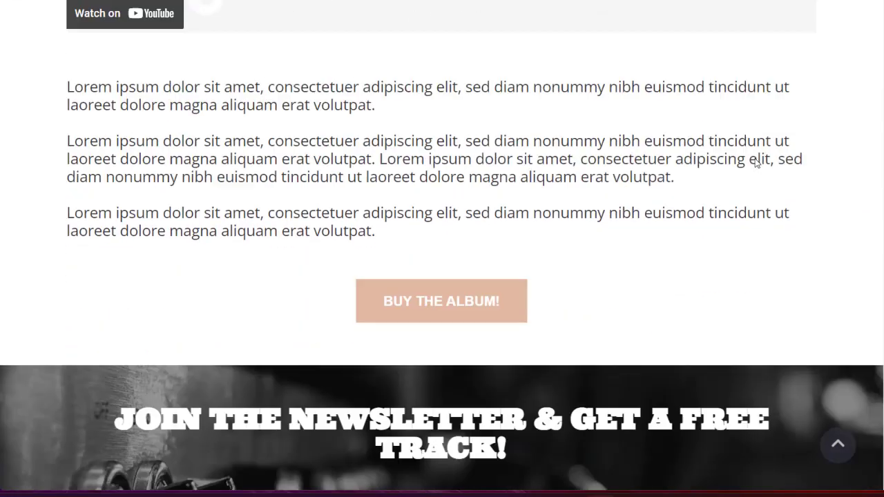
scroll(755, 163, up, 9)
scroll(755, 164, up, 6)
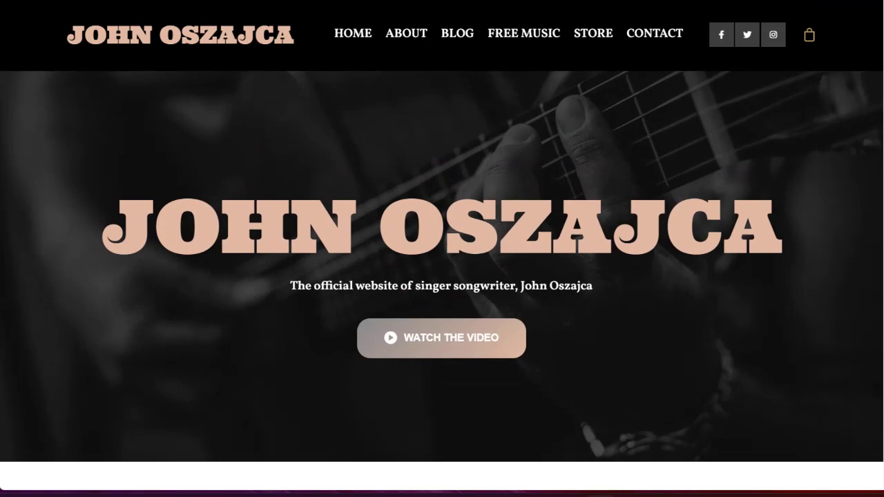
Go back to the site builder and examine the header and video block beneath the hero.
key(Escape)
scroll(628, 207, down, 6)
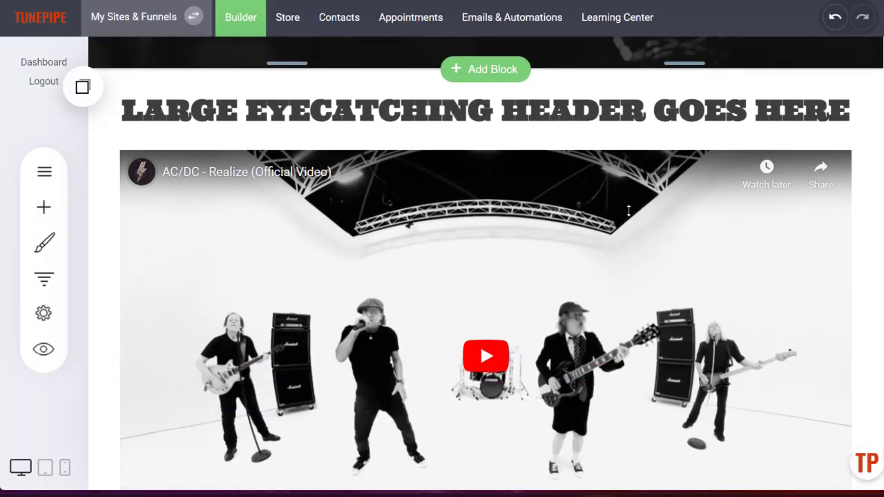
scroll(628, 211, down, 1)
scroll(592, 215, up, 2)
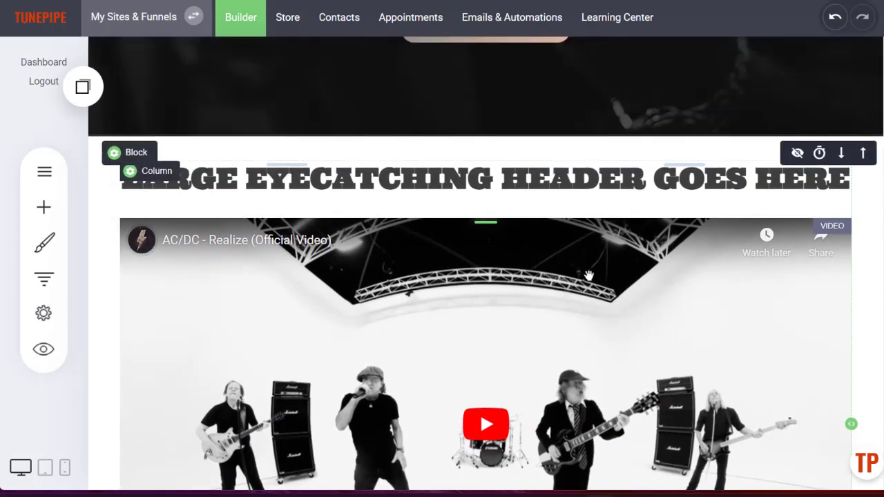
scroll(588, 276, down, 1)
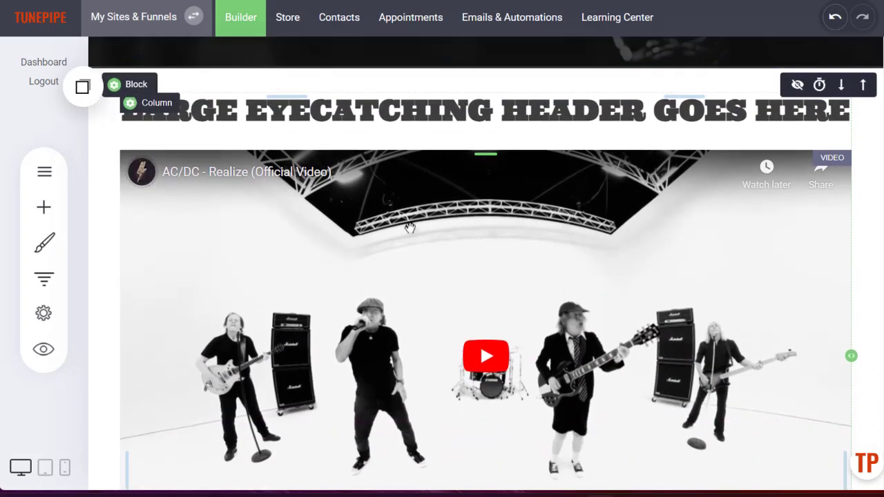
scroll(480, 263, down, 2)
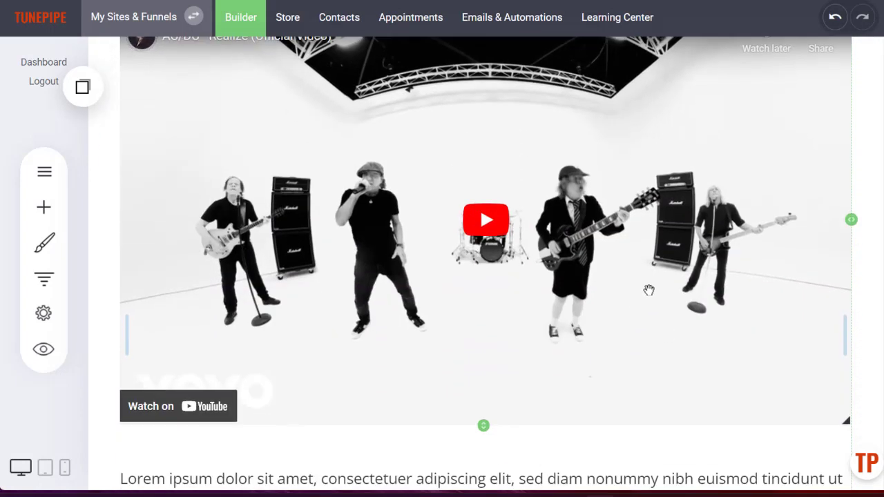
Delete the music video widget beneath the large placeholder header and confirm its removal.
scroll(649, 290, up, 1)
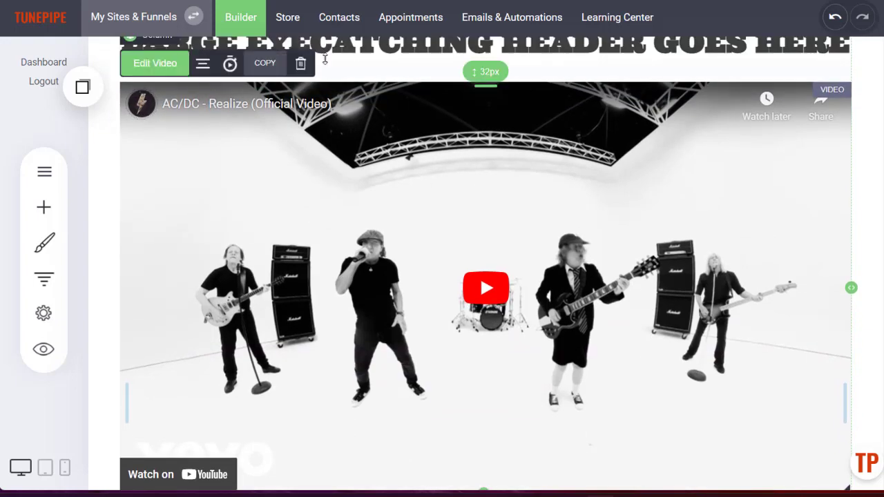
click(300, 63)
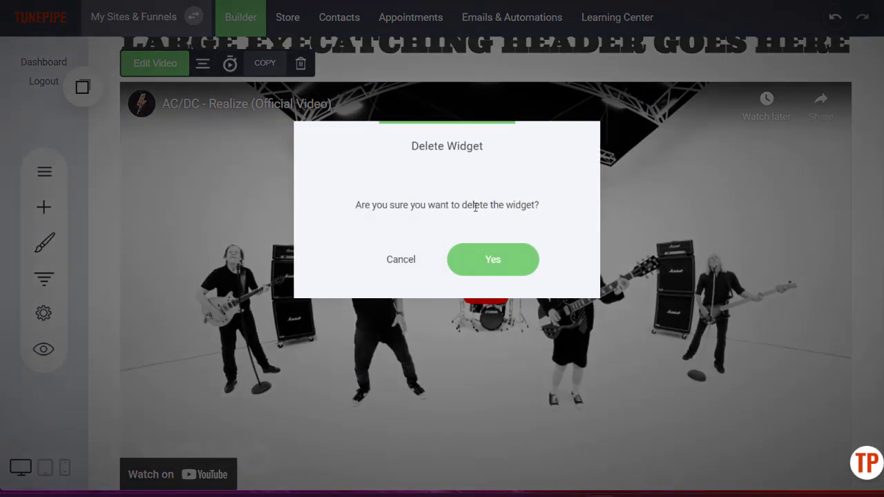
click(506, 265)
Delete the placeholder text widget and the BUY THE ALBUM! button under the large header.
scroll(811, 183, up, 3)
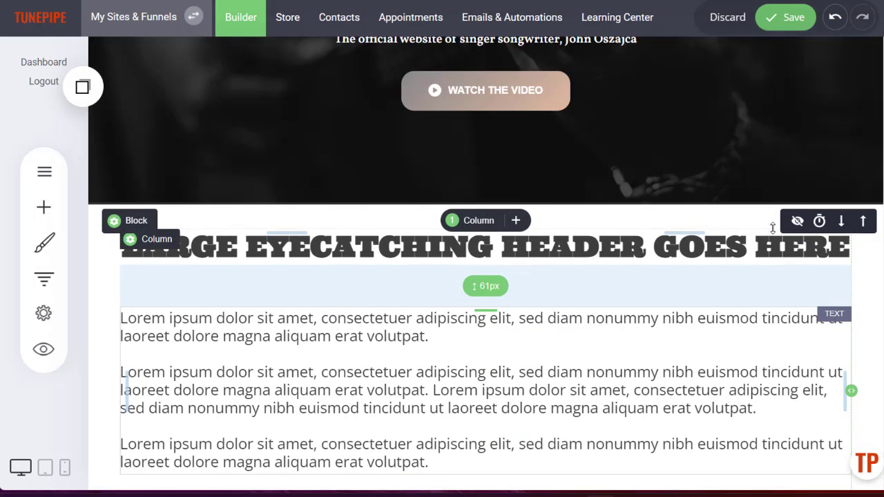
scroll(773, 228, up, 1)
scroll(774, 228, down, 1)
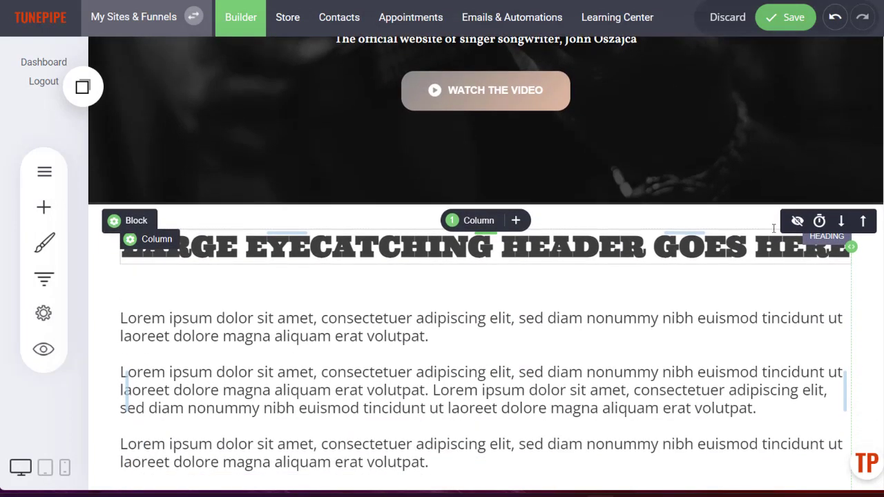
scroll(774, 228, down, 2)
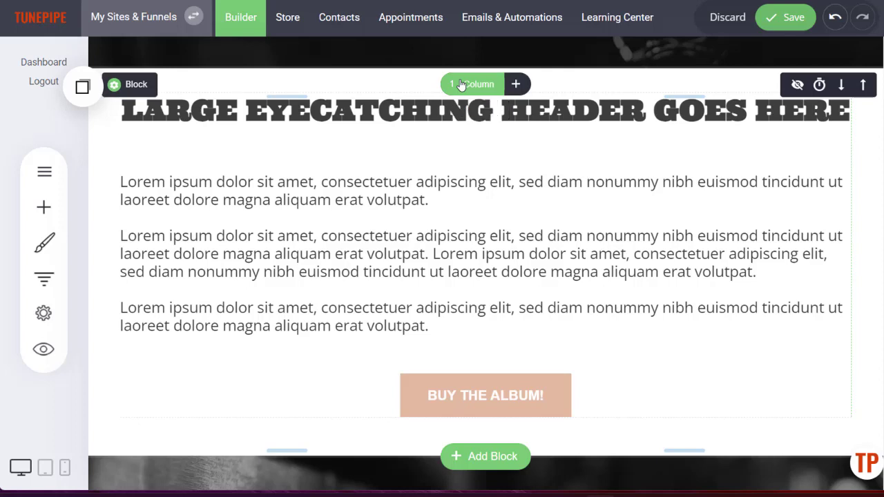
click(436, 245)
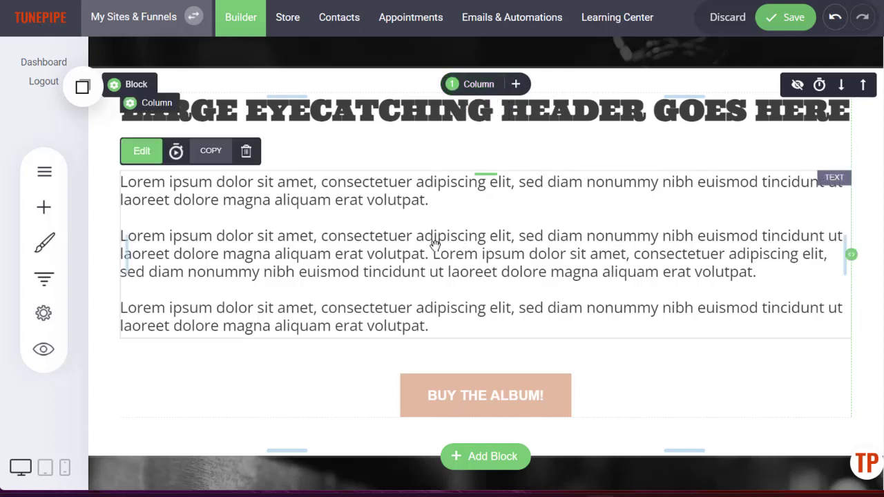
click(246, 153)
click(474, 260)
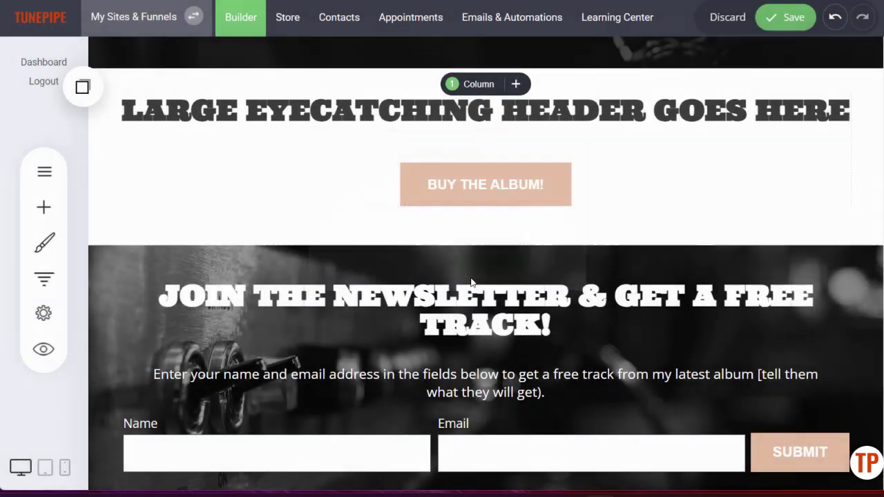
mouse_move(478, 200)
click(328, 144)
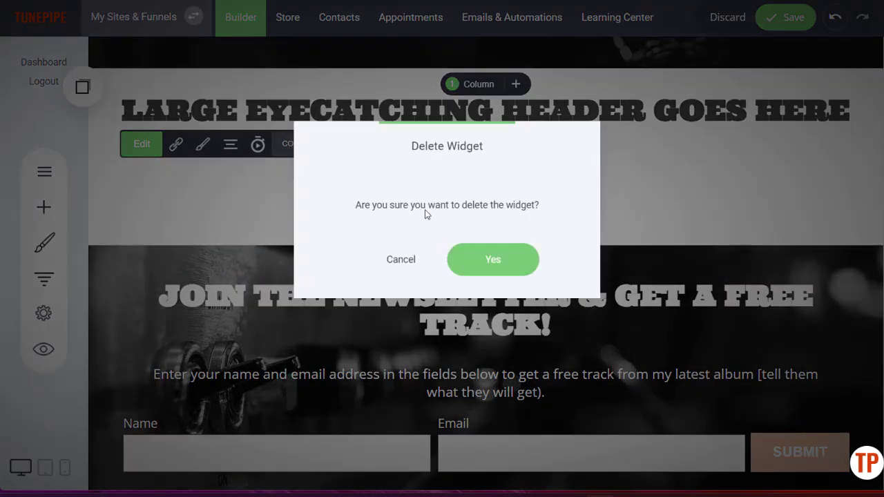
click(487, 260)
Add an empty block between the large header and the newsletter section, and split it into 2 columns.
click(476, 169)
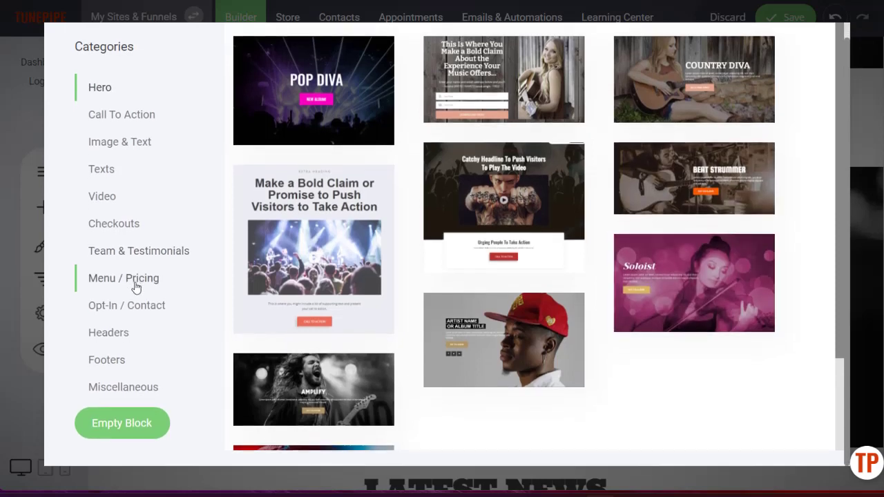
click(122, 423)
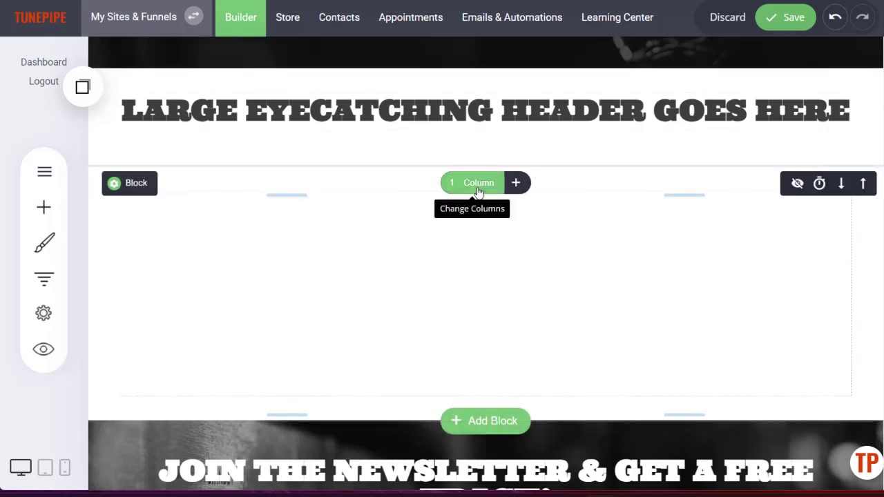
click(478, 187)
click(498, 247)
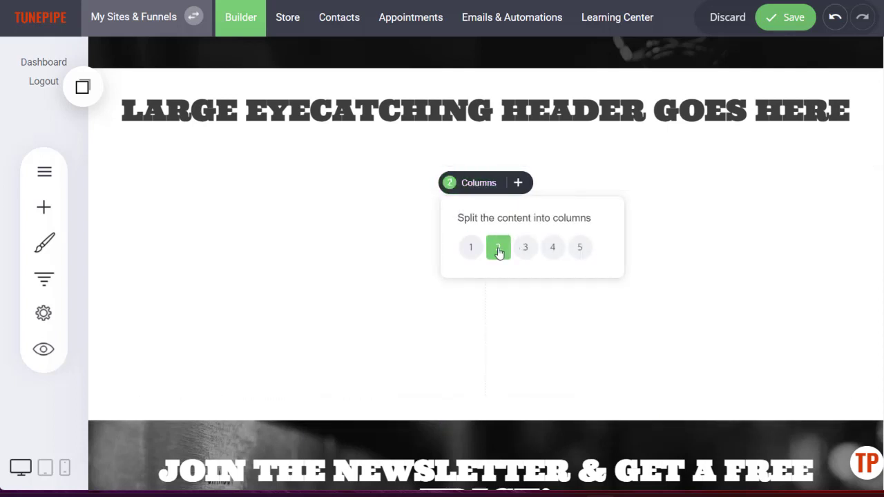
Insert the photo of the singer with the white guitar in the new block's left column and enlarge it to nearly fill the column.
click(44, 208)
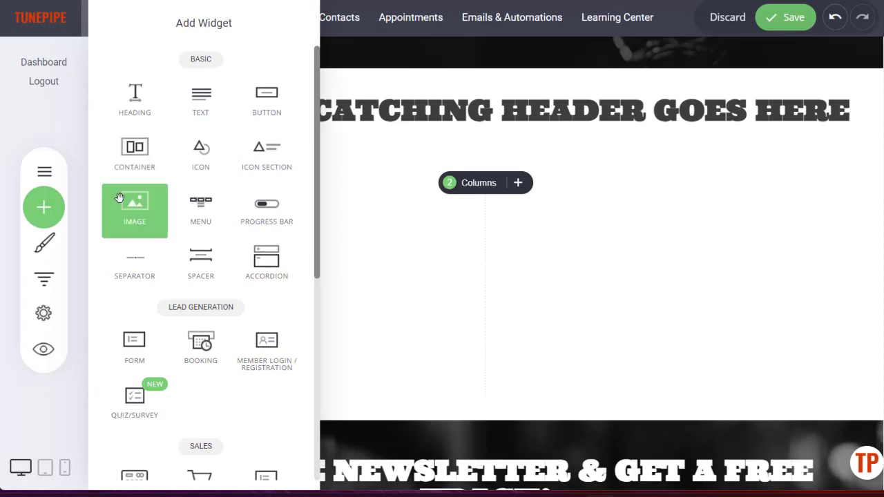
drag(137, 207, 316, 230)
click(612, 172)
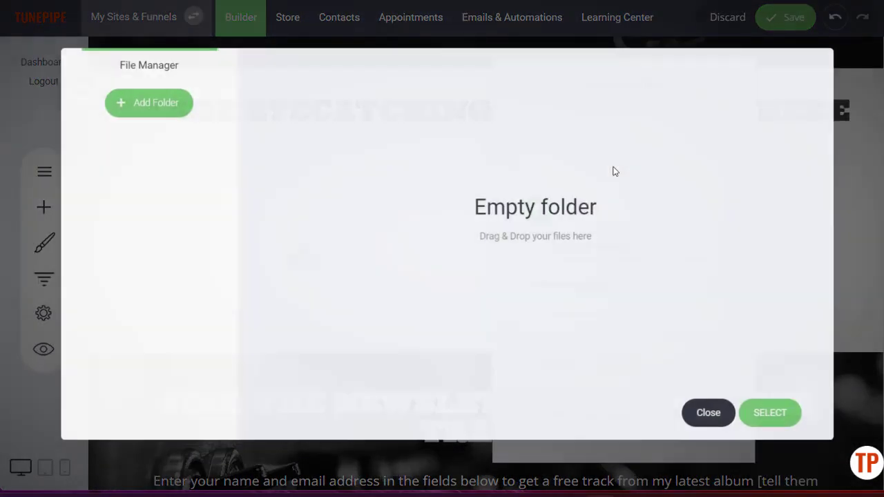
click(762, 419)
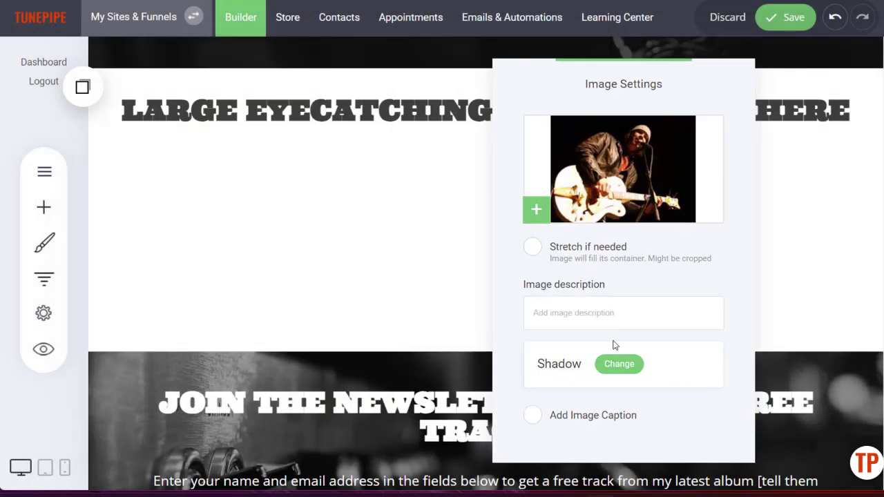
click(385, 236)
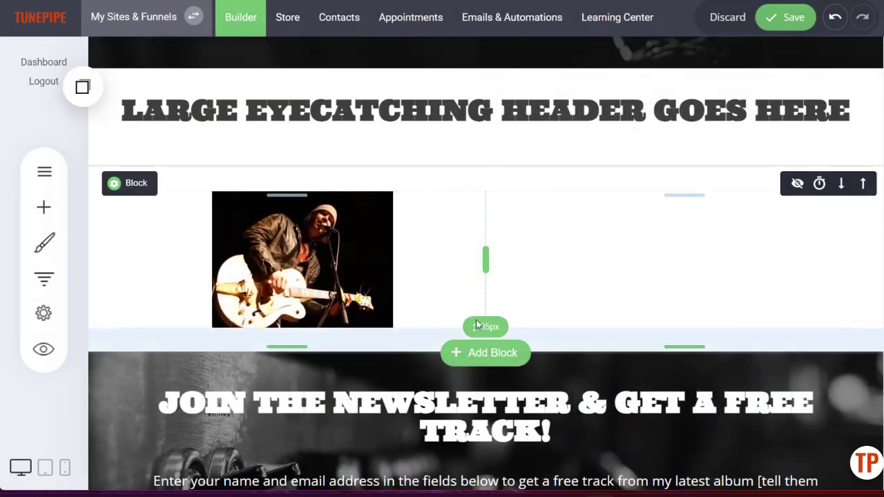
drag(478, 324, 559, 444)
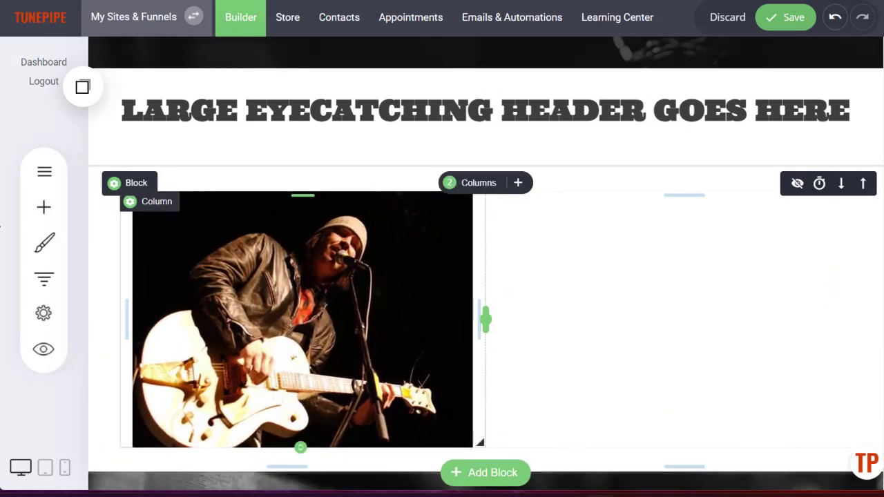
Add a centered heading to the block's right column reading "MEET" followed by the artist's first name in capitals.
click(40, 215)
drag(134, 99, 631, 241)
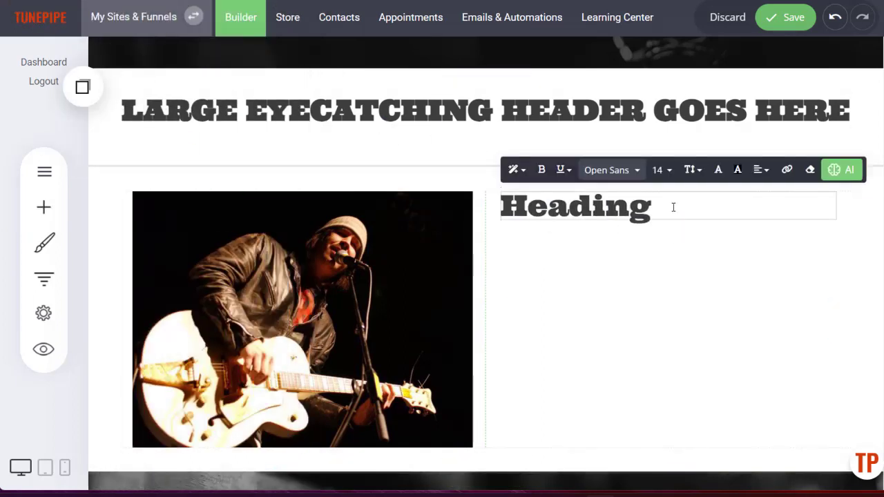
drag(671, 206, 462, 194)
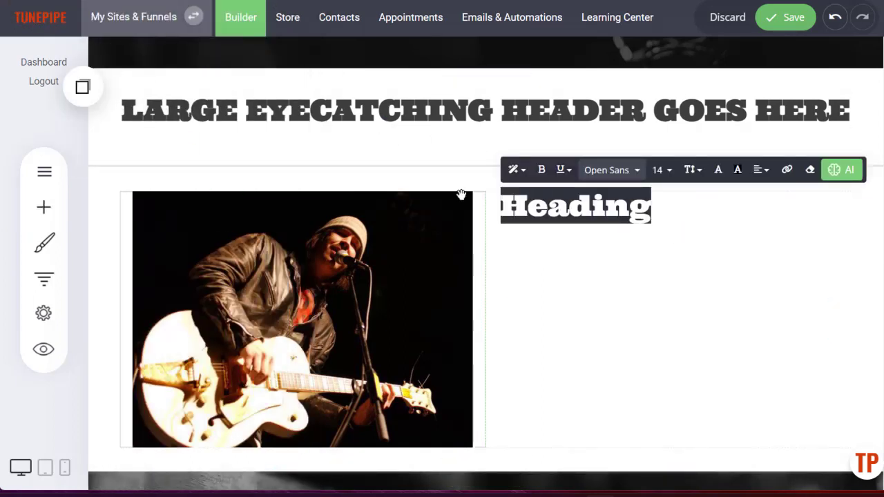
text(ME)
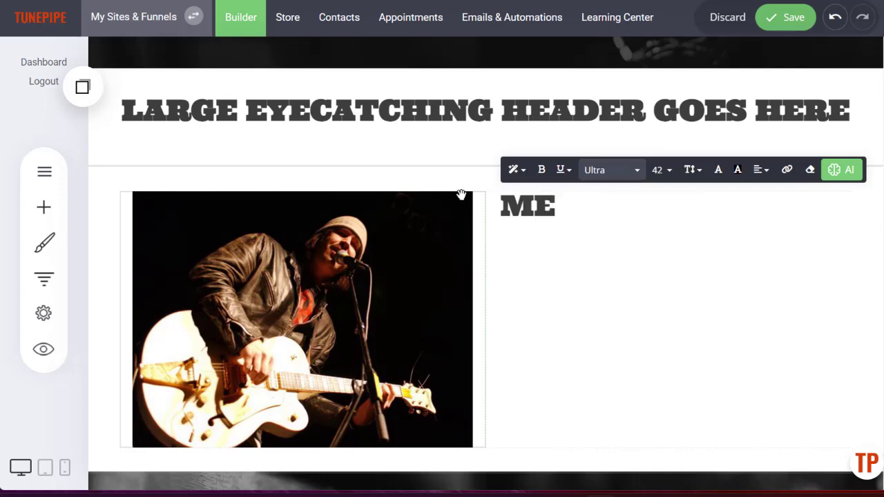
text(ET JOHN)
key(ctrl+a)
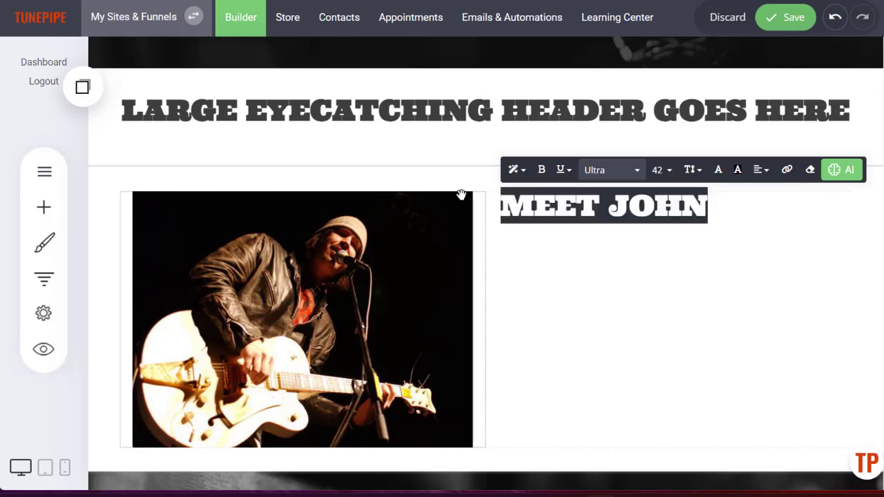
click(761, 170)
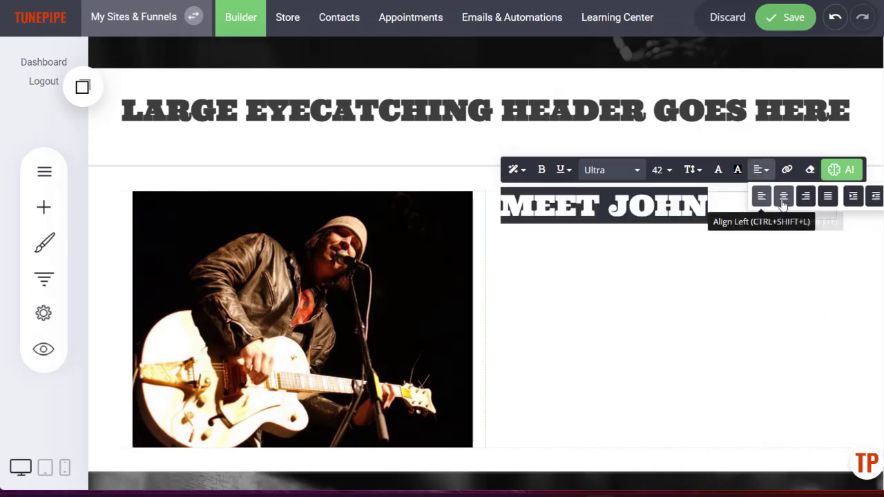
click(782, 195)
click(760, 248)
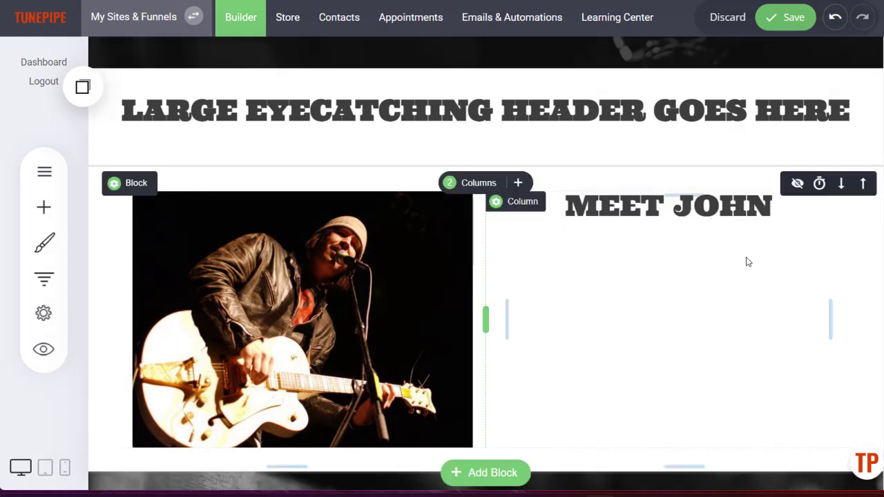
Add a text widget below the new heading in the right column and copy its placeholder paragraph.
click(42, 207)
drag(199, 97, 649, 310)
click(649, 310)
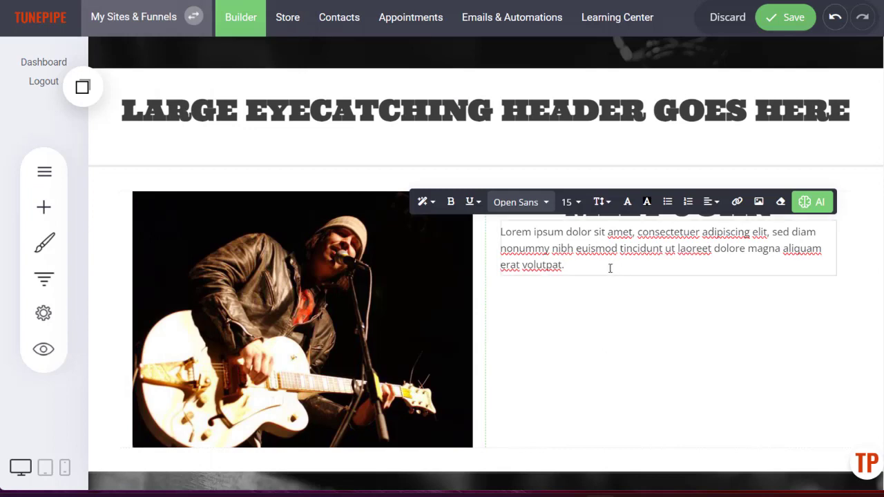
drag(610, 266, 468, 221)
key(ctrl+c)
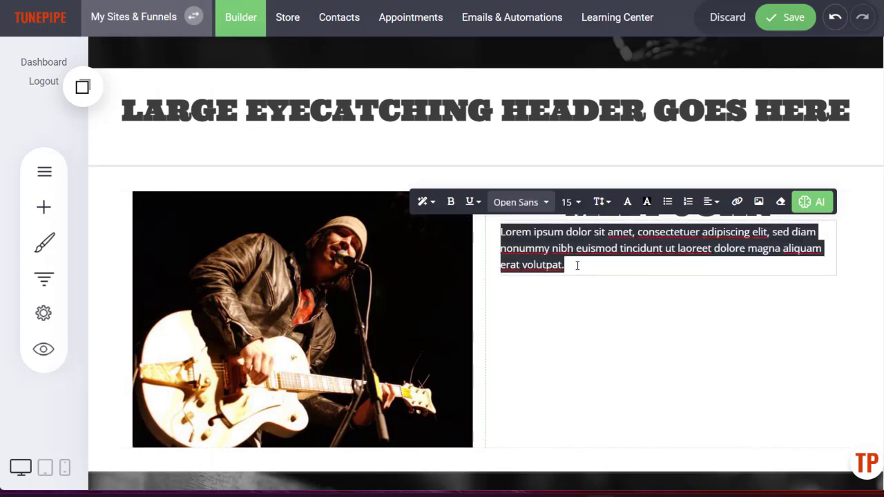
click(679, 395)
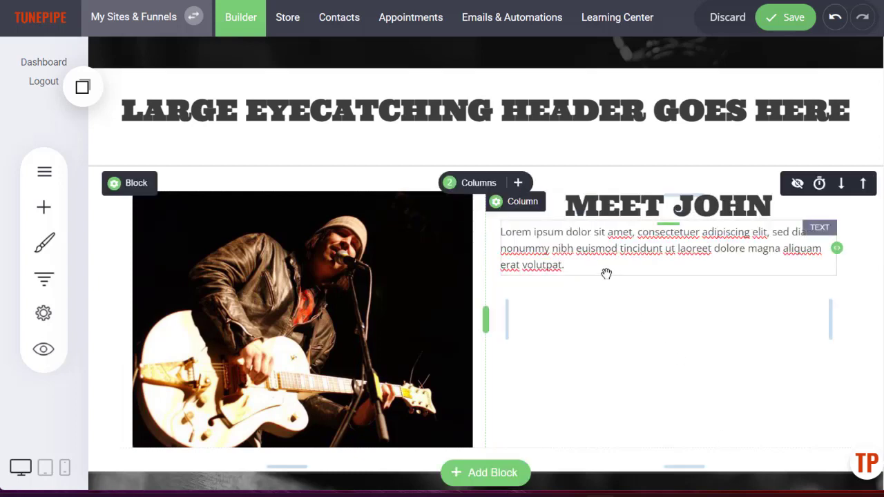
Paste the placeholder paragraph twice more into the right column's text, separating the paragraphs with blank lines.
click(584, 263)
key(Return)
key(Return)
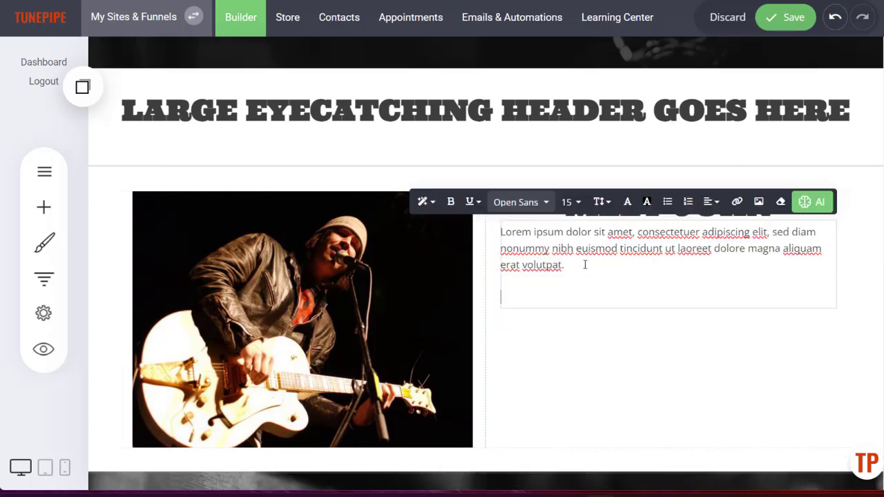
key(ctrl+v)
key(Return)
key(Return)
key(ctrl+v)
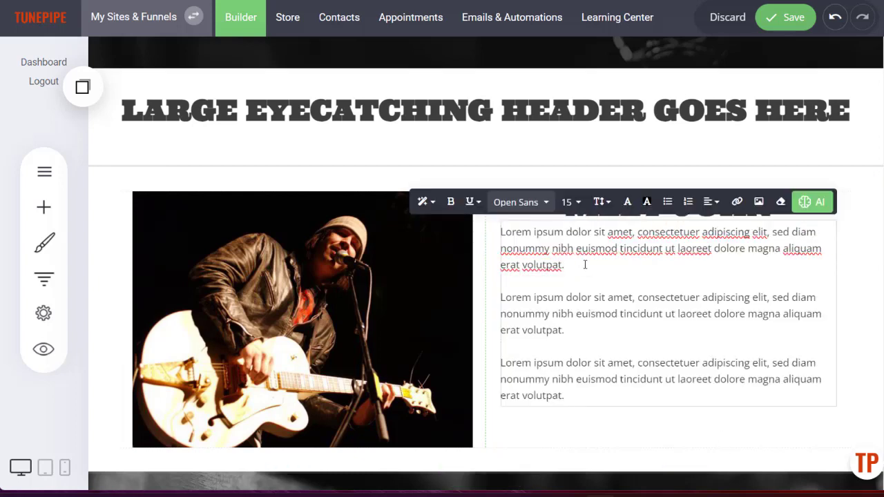
key(Return)
key(ctrl+v)
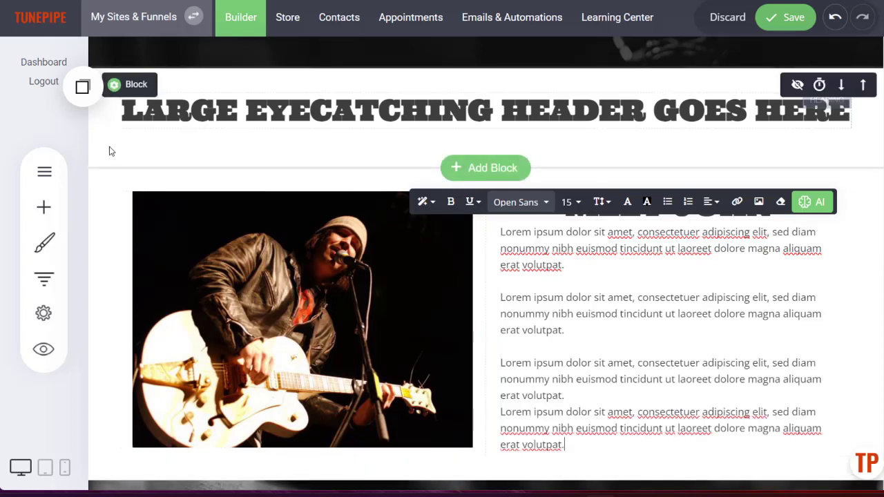
scroll(624, 181, down, 3)
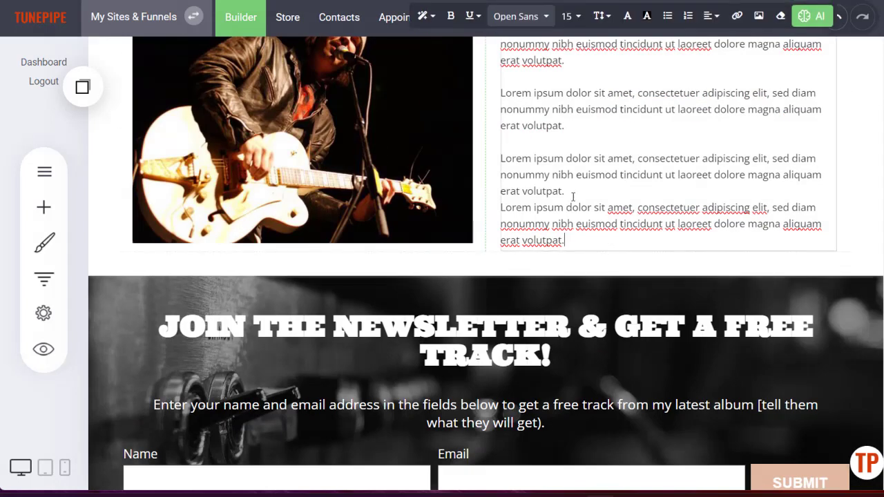
drag(565, 240, 482, 210)
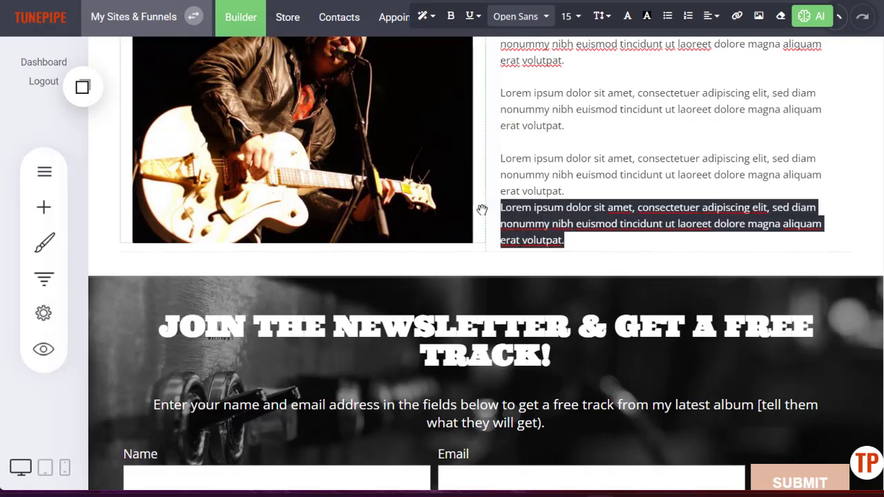
key(BackSpace)
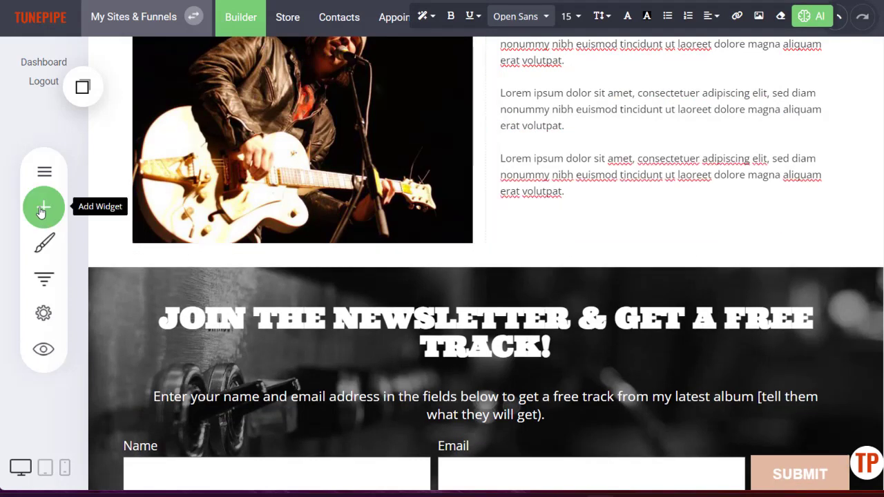
Add a button widget below the right column's paragraphs and link it to the Store, opening in the same tab.
click(43, 208)
drag(262, 111, 605, 237)
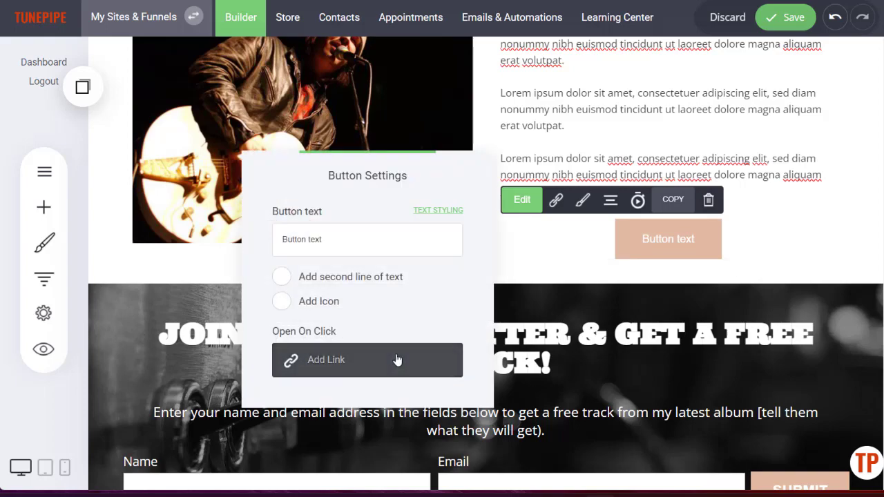
click(397, 358)
click(283, 159)
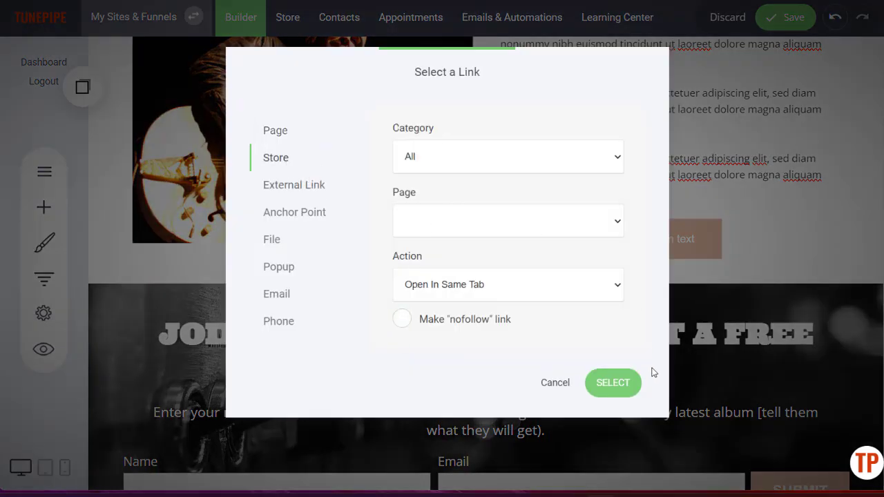
click(613, 383)
click(849, 214)
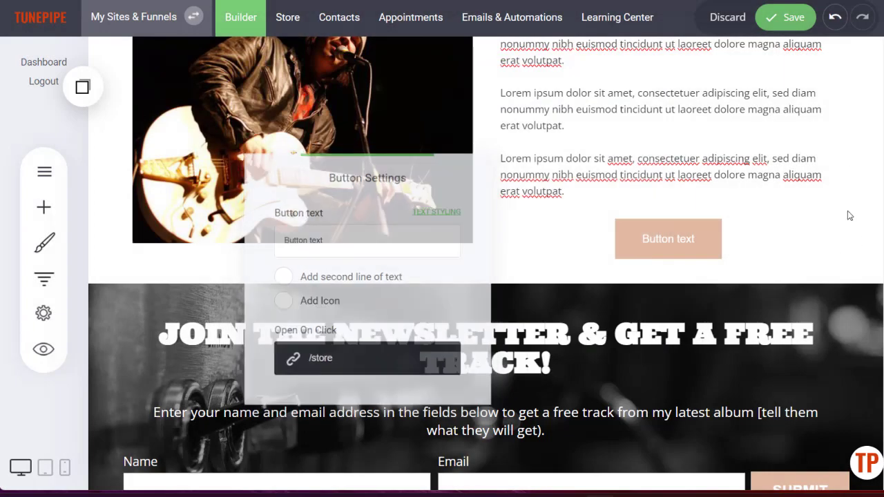
scroll(849, 157, up, 2)
scroll(676, 165, up, 2)
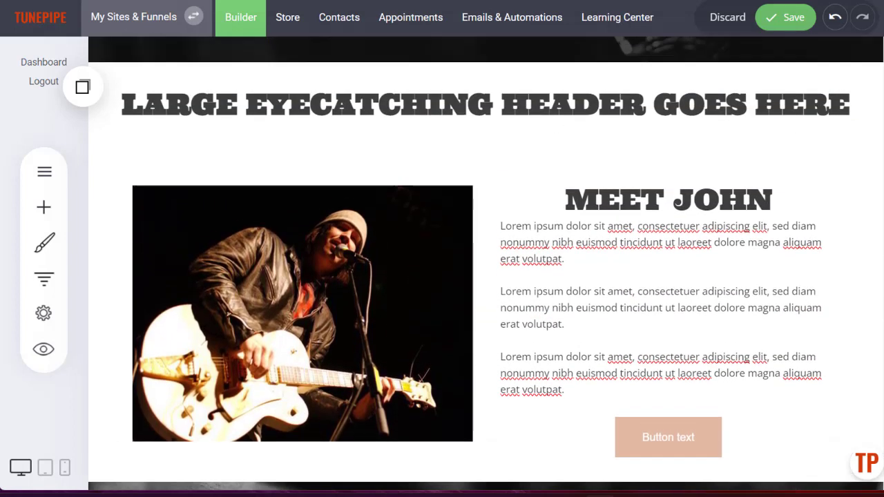
Tighten the space above the two-column block and swap its content, placing the heading and paragraphs in the left column and the photo in the right.
drag(670, 152, 669, 129)
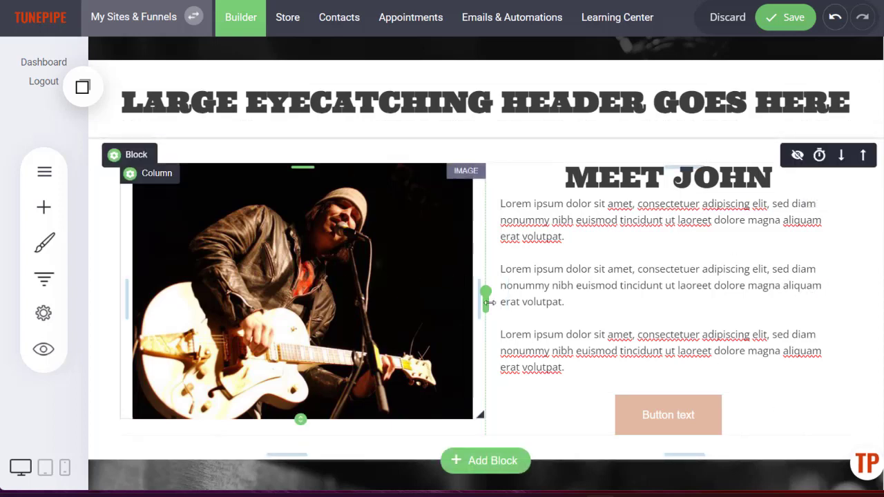
drag(594, 181, 325, 146)
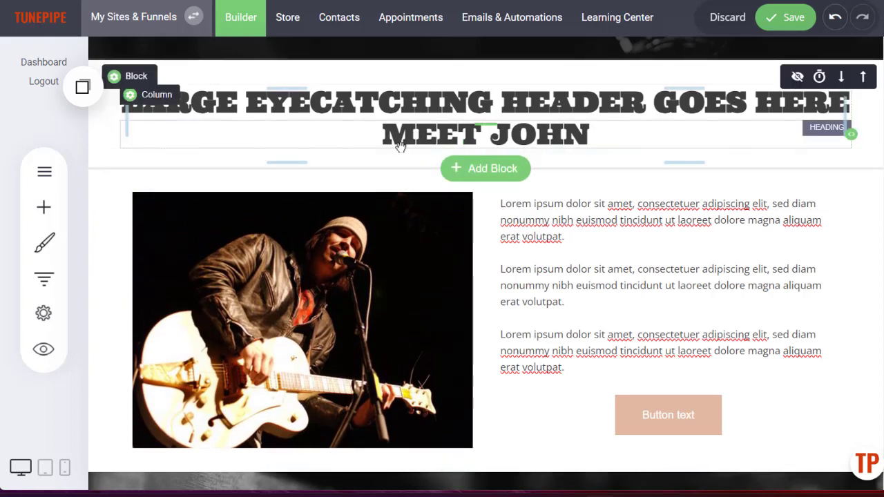
drag(414, 143, 739, 404)
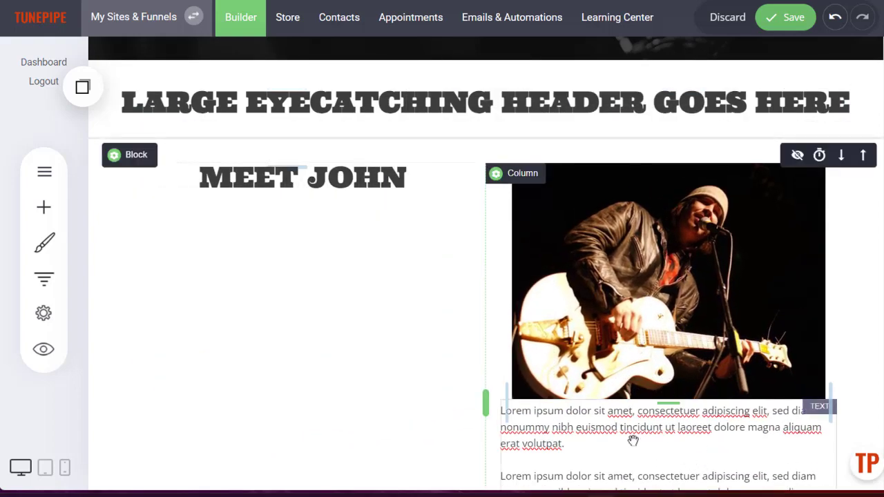
drag(632, 438, 256, 306)
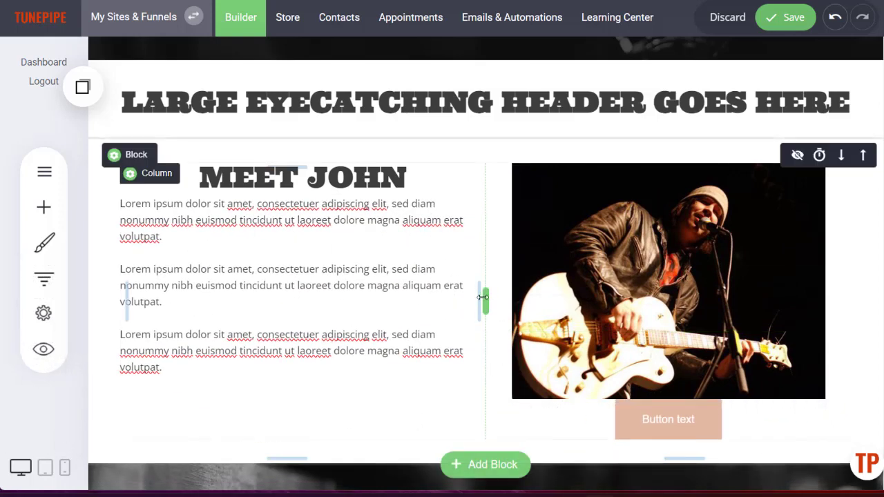
Resize the block's columns to 37% and 63%, and widen the heading and paragraphs to fill the narrower left column.
drag(482, 298, 387, 287)
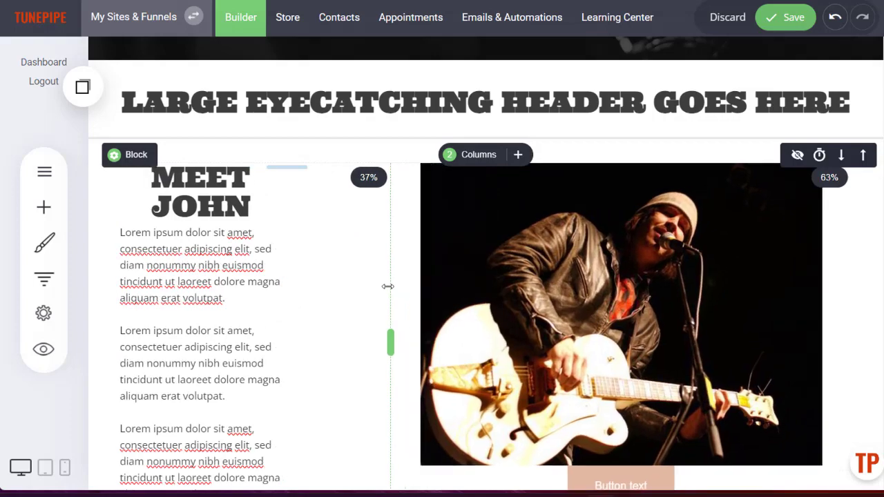
drag(337, 306, 448, 310)
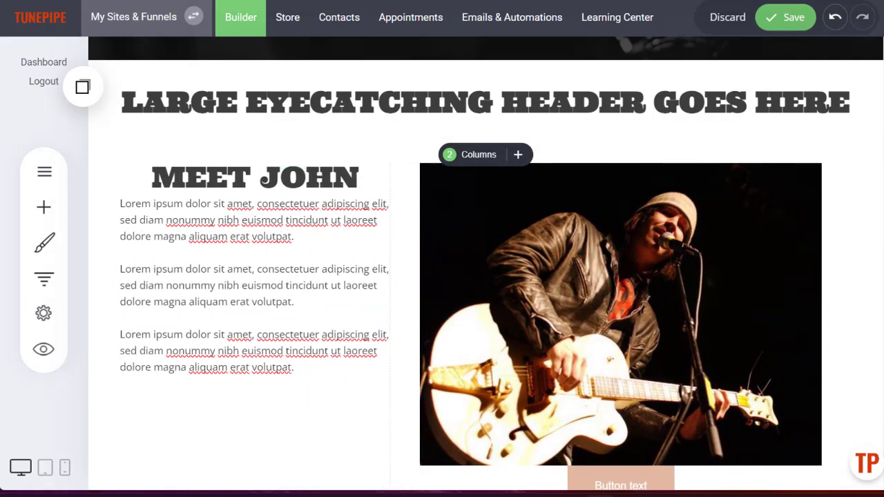
Move the button from under the photo to below the left column's paragraphs and save the page.
scroll(454, 324, down, 10)
scroll(454, 324, up, 7)
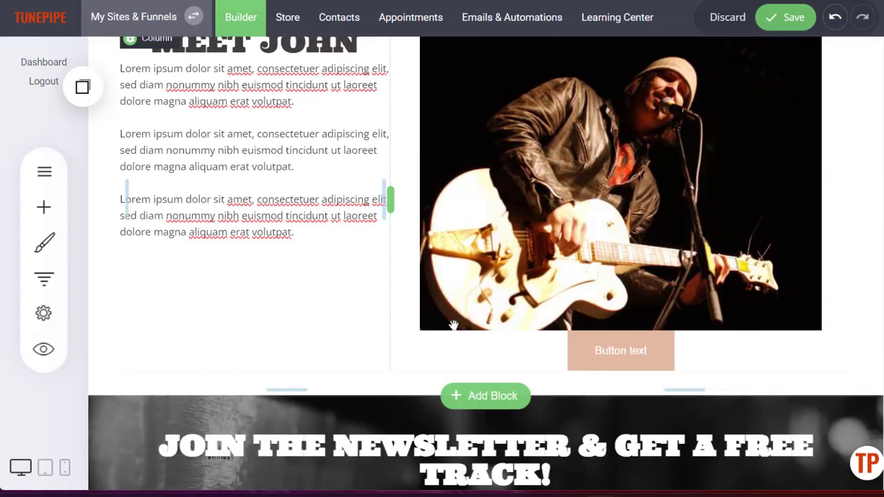
drag(608, 356, 228, 284)
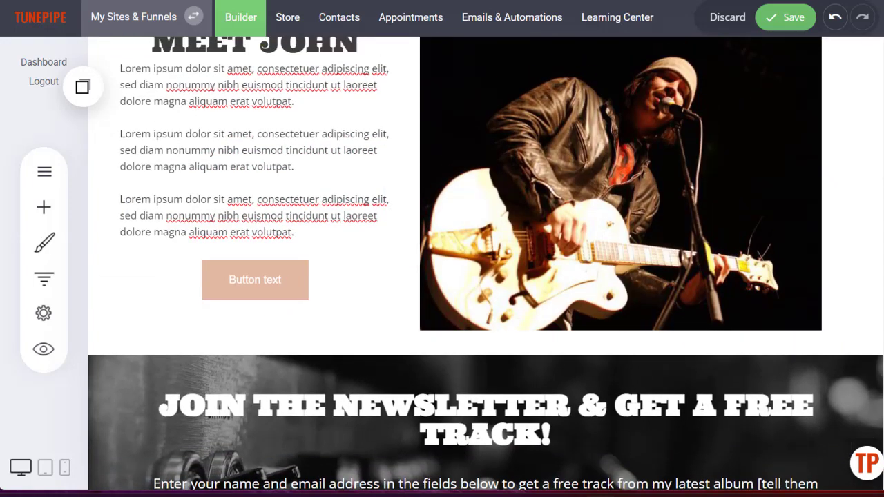
click(785, 17)
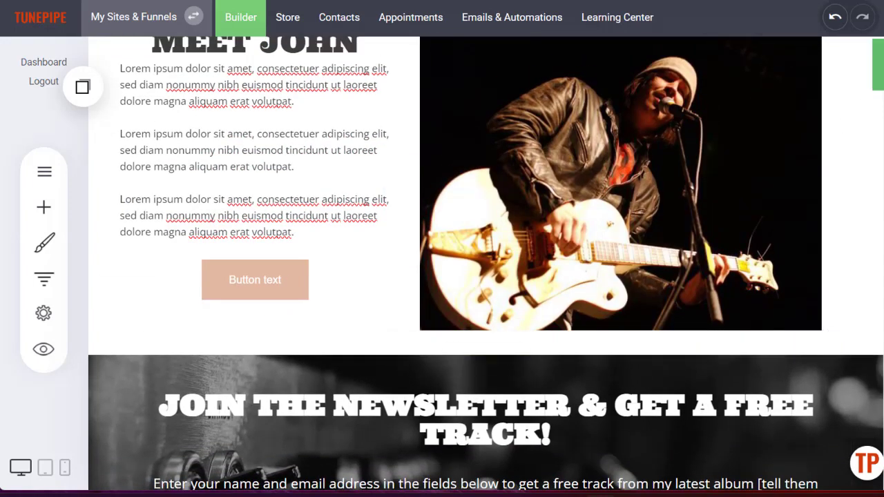